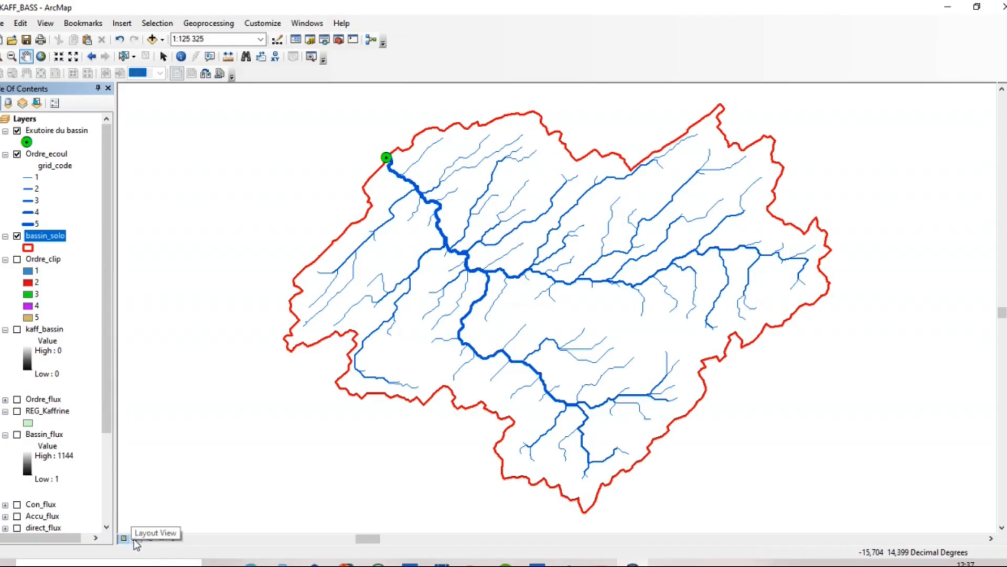
- Switch to layout view and set the A4 page to landscape, scaling the map elements proportionally to the new page size
{"action": "left_click", "coordinate": [135, 538]}
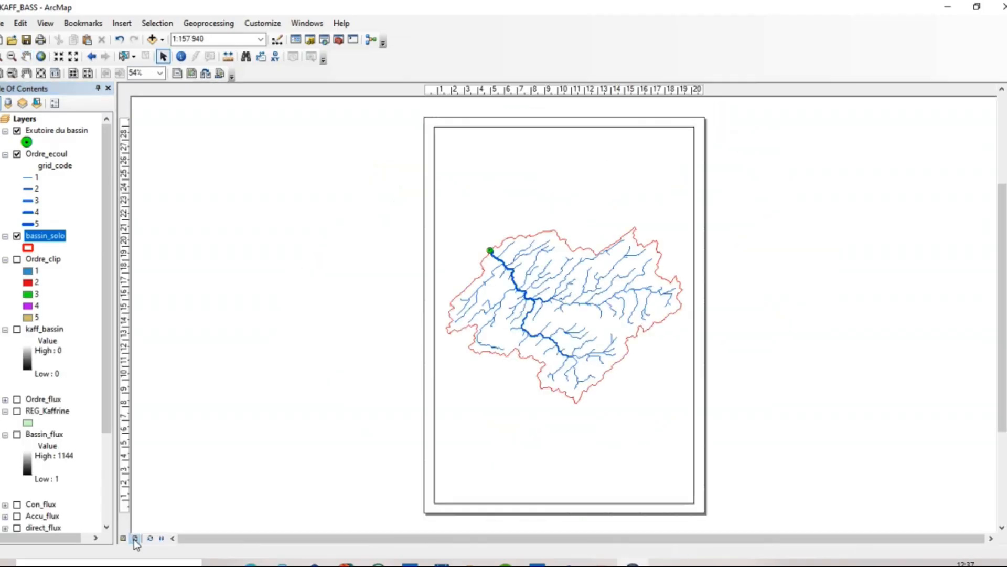
{"action": "left_click", "coordinate": [3, 24]}
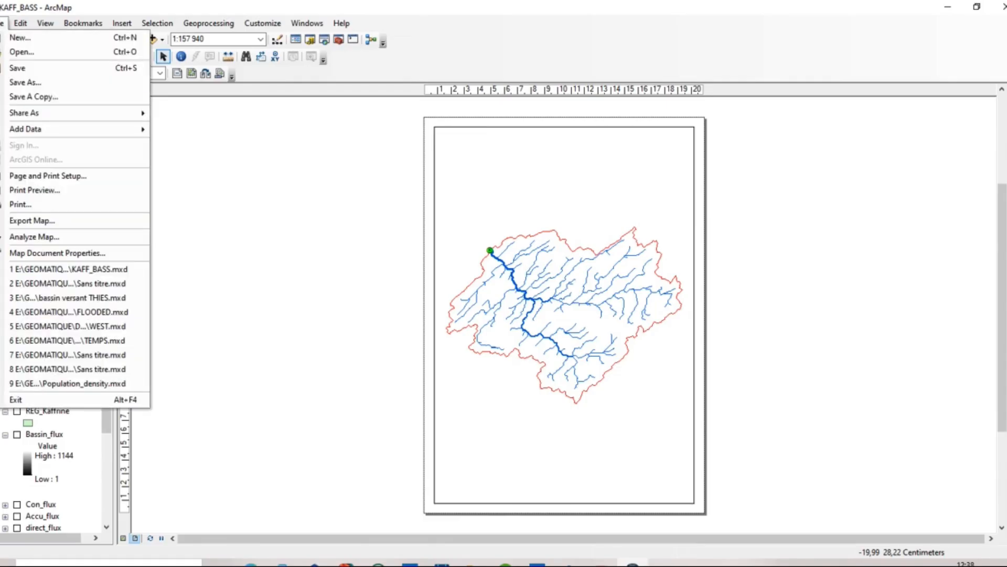
{"action": "left_click", "coordinate": [54, 179]}
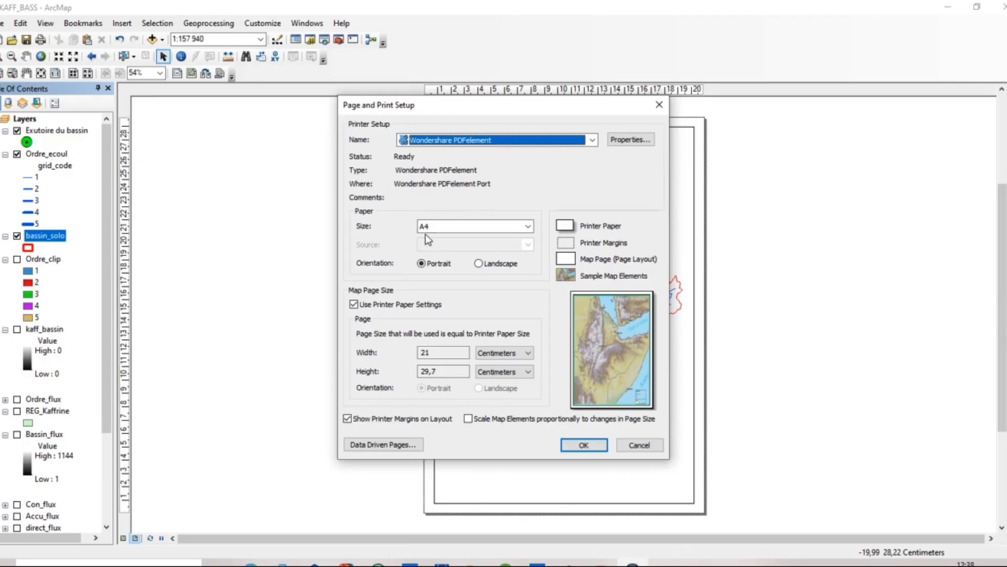
{"action": "left_click", "coordinate": [478, 263]}
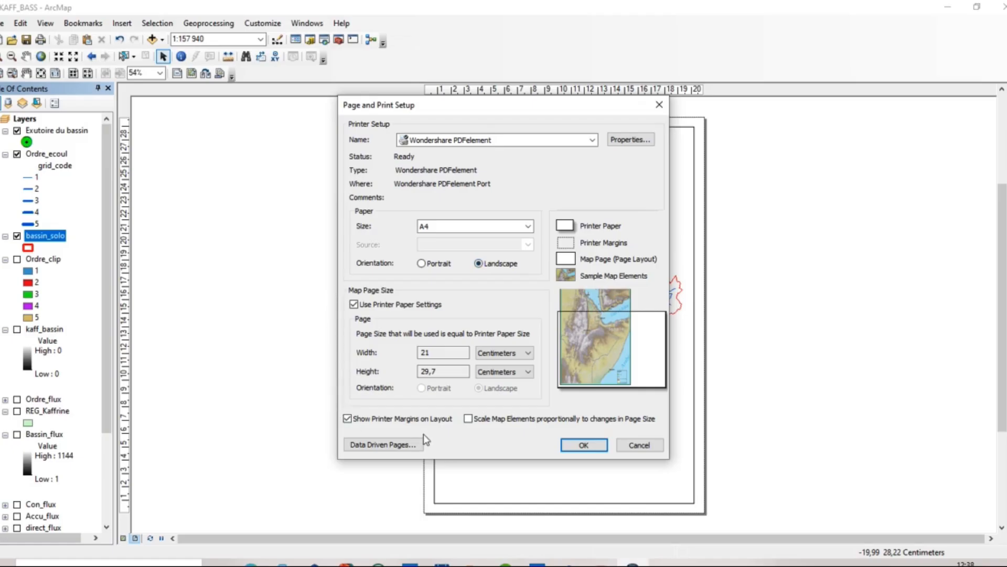
{"action": "left_click", "coordinate": [467, 419]}
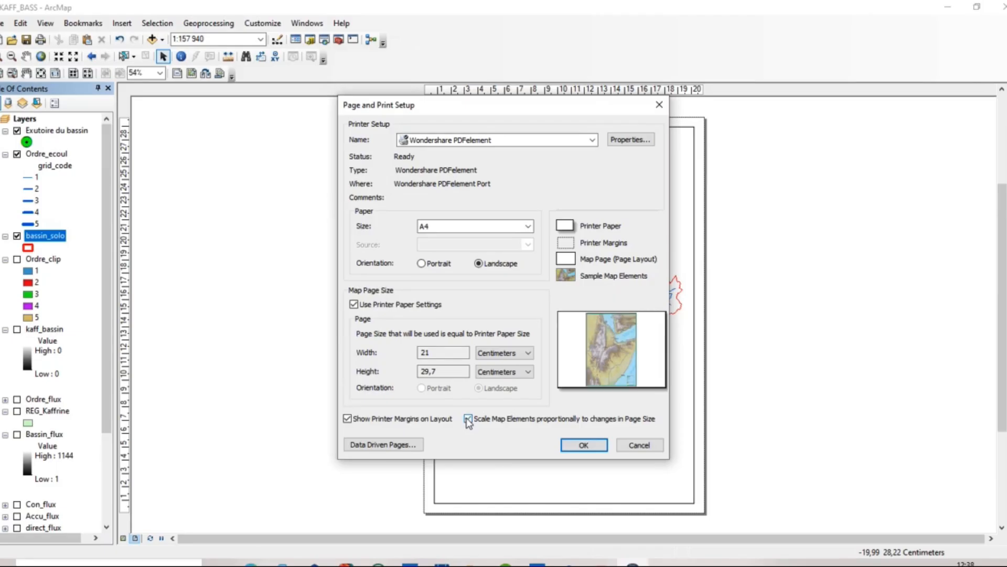
{"action": "left_click", "coordinate": [584, 446]}
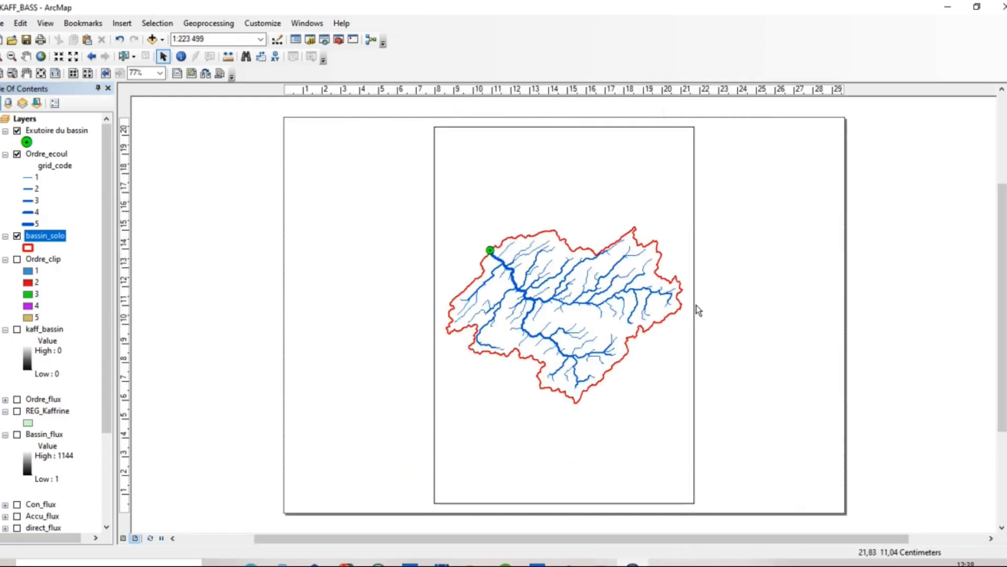
- Shorten the data frame from its upper and lower edges to about 14 cm high and pan the basin slightly down inside it
{"action": "left_click", "coordinate": [694, 245]}
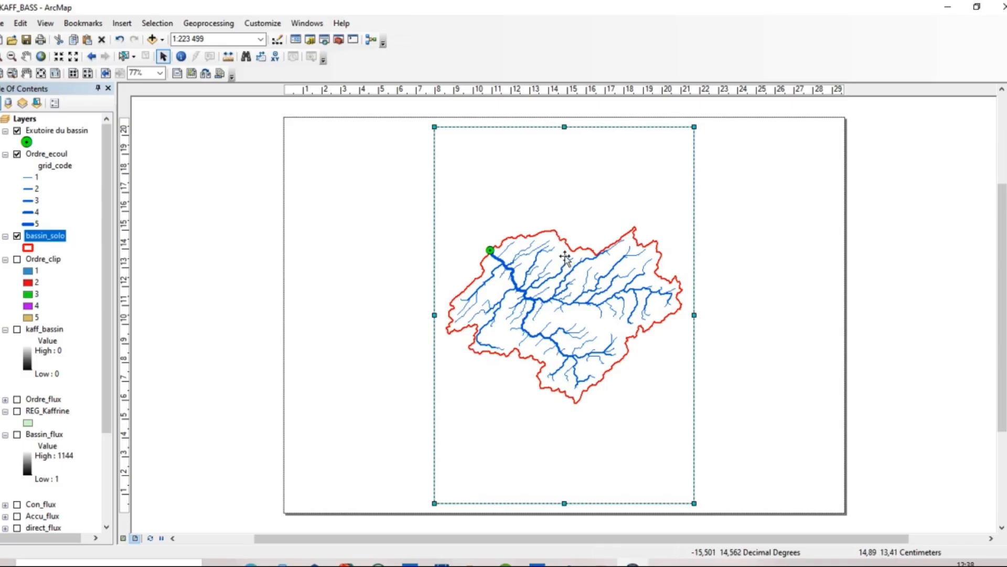
{"action": "left_click_drag", "start_coordinate": [562, 126], "coordinate": [571, 183]}
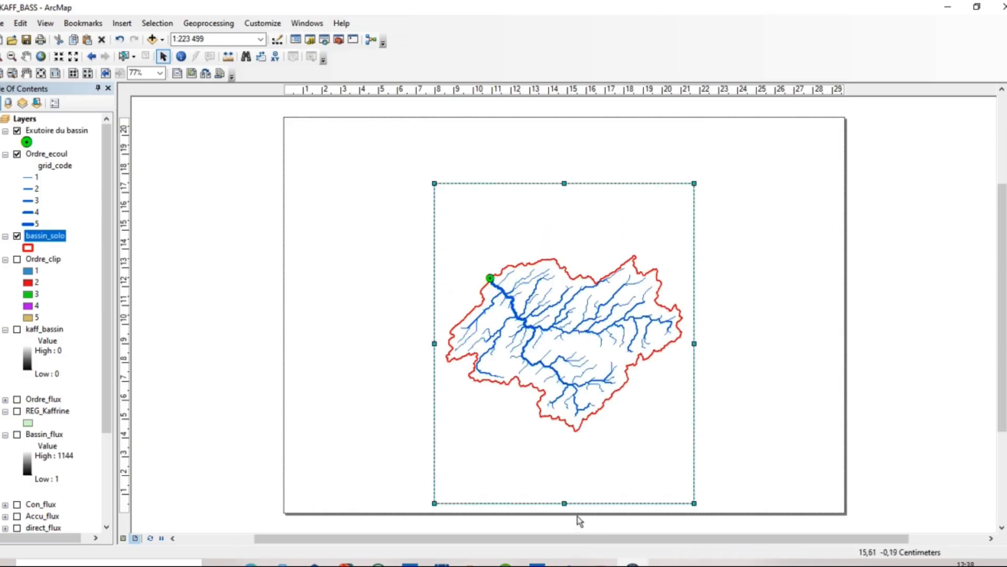
{"action": "left_click_drag", "start_coordinate": [564, 503], "coordinate": [565, 470]}
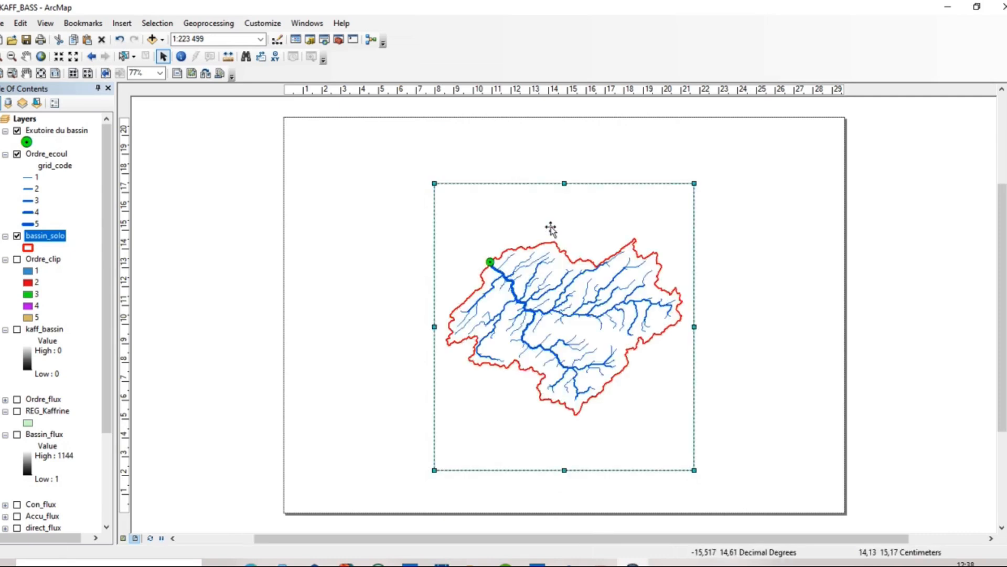
{"action": "left_click_drag", "start_coordinate": [564, 184], "coordinate": [569, 205]}
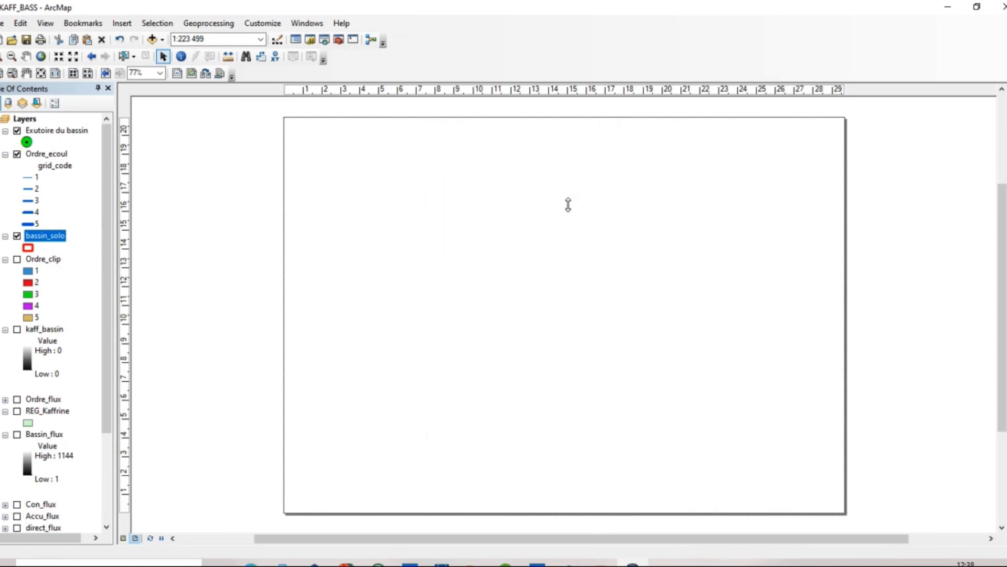
{"action": "left_click", "coordinate": [26, 56]}
{"action": "mouse_move", "coordinate": [546, 229]}
{"action": "left_mouse_down"}
{"action": "mouse_move", "coordinate": [461, 209]}
{"action": "mouse_move", "coordinate": [550, 245]}
{"action": "left_mouse_up"}
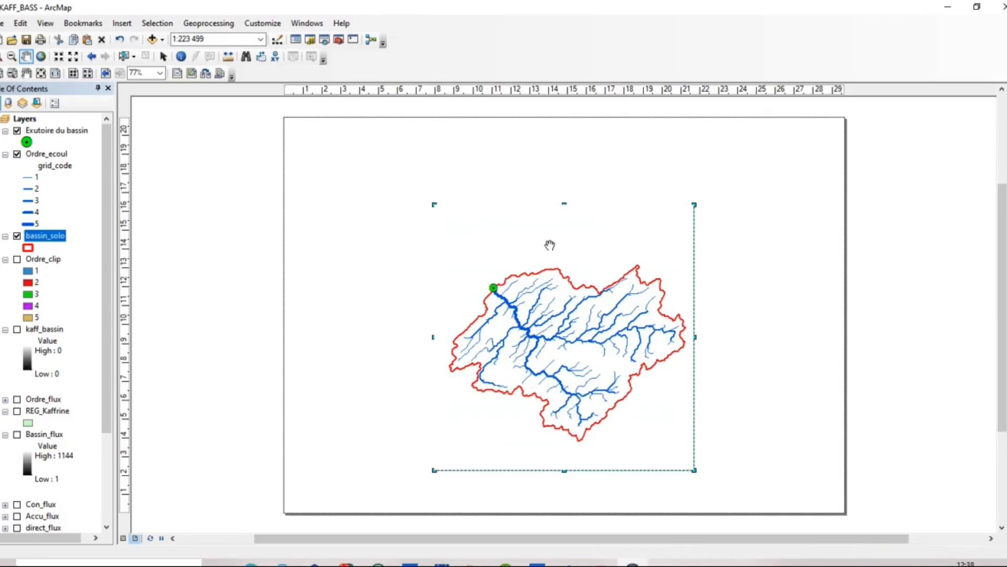
{"action": "left_click", "coordinate": [163, 58]}
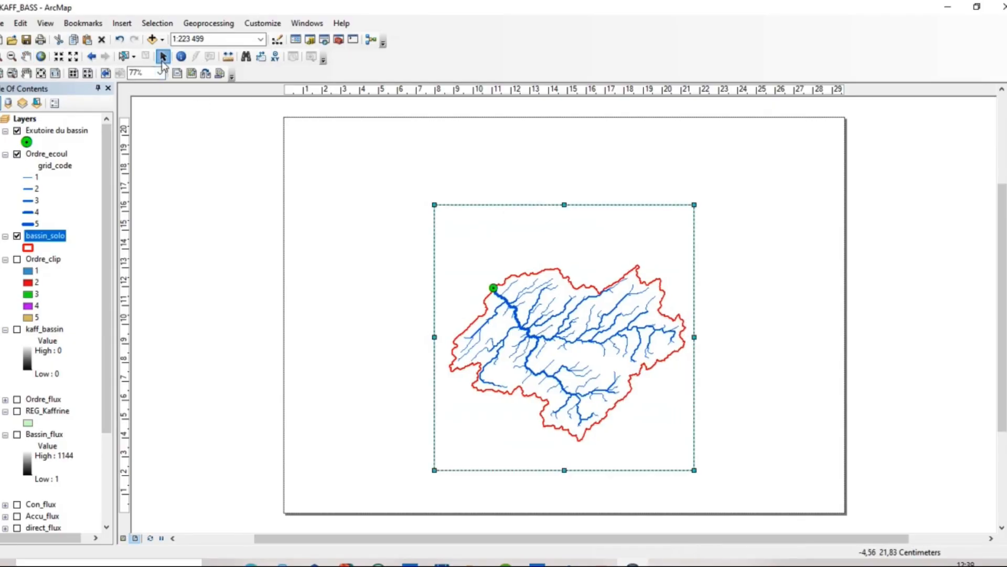
- Move the data frame to the page's left side and enlarge it to about 18 cm wide and 19 cm high
{"action": "left_click_drag", "start_coordinate": [496, 209], "coordinate": [361, 231]}
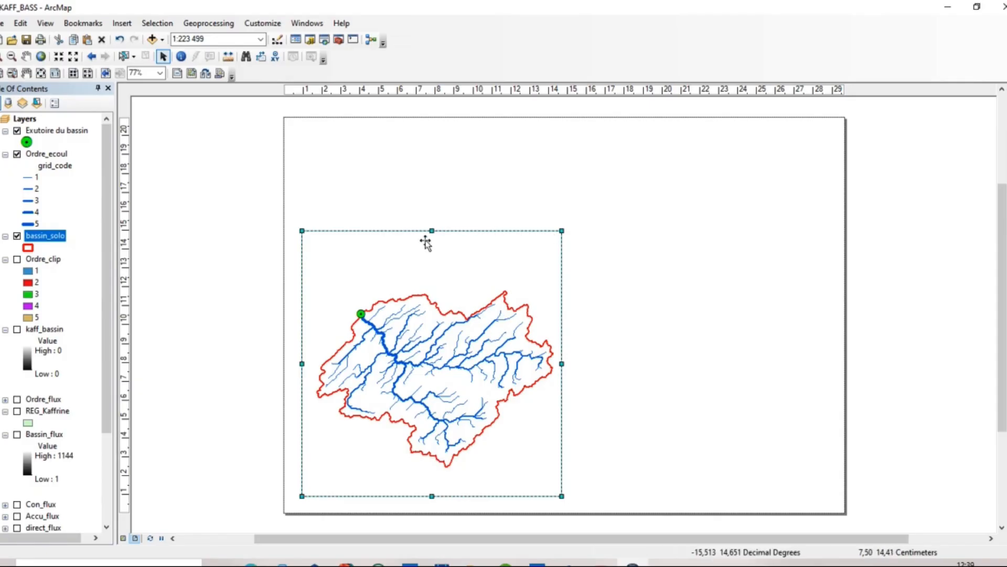
{"action": "left_click_drag", "start_coordinate": [428, 231], "coordinate": [426, 148]}
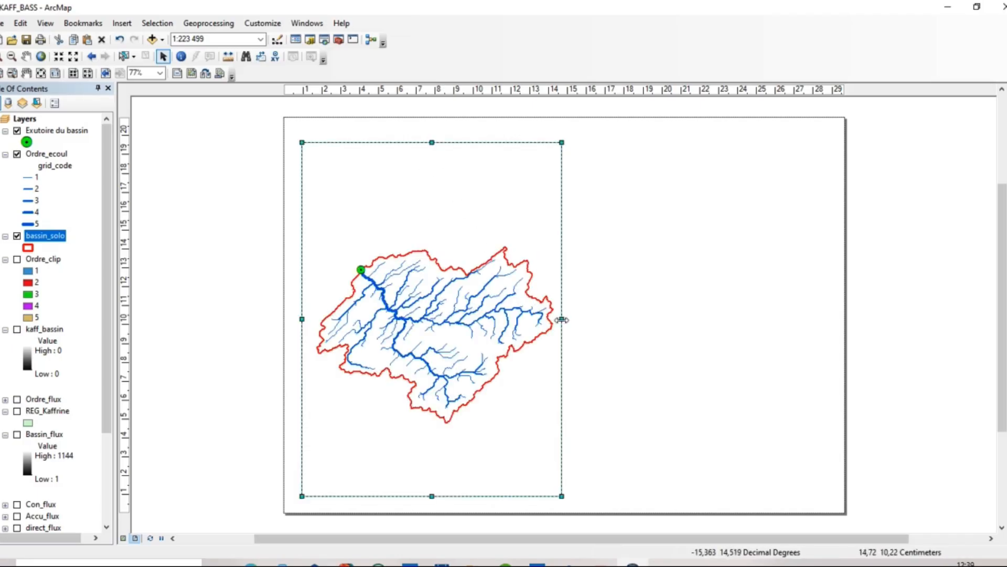
{"action": "left_click_drag", "start_coordinate": [562, 319], "coordinate": [616, 322]}
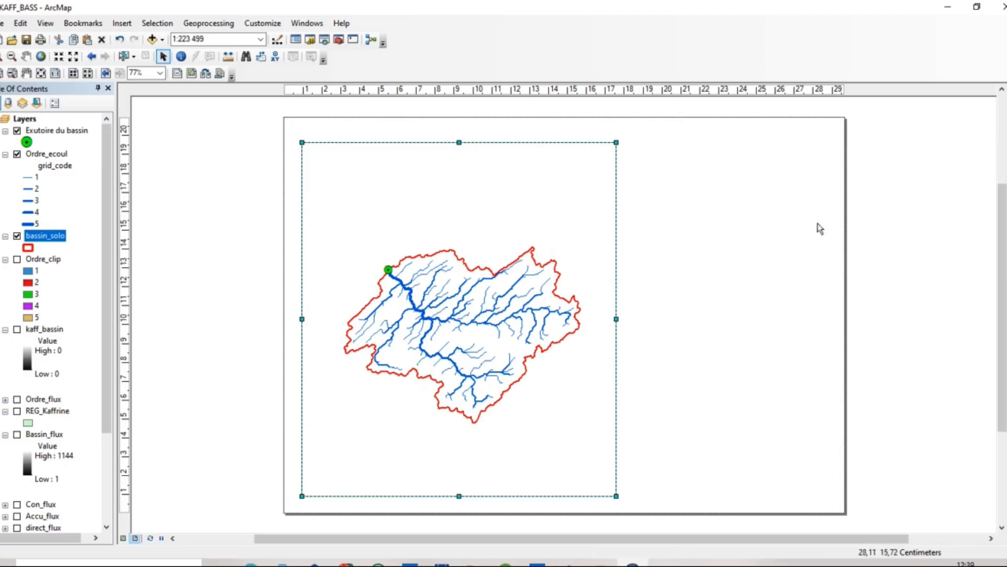
{"action": "left_click_drag", "start_coordinate": [458, 143], "coordinate": [459, 135]}
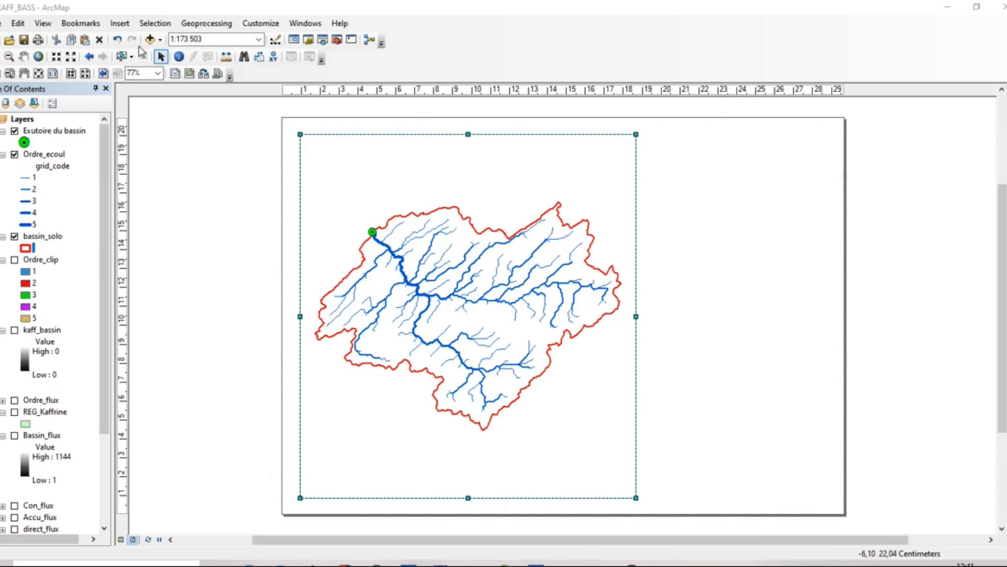
- Start a map legend and replace its default items with Exutoire du bassin, bassin_solo and Ordre_ecoul, in that order
{"action": "left_click", "coordinate": [120, 25]}
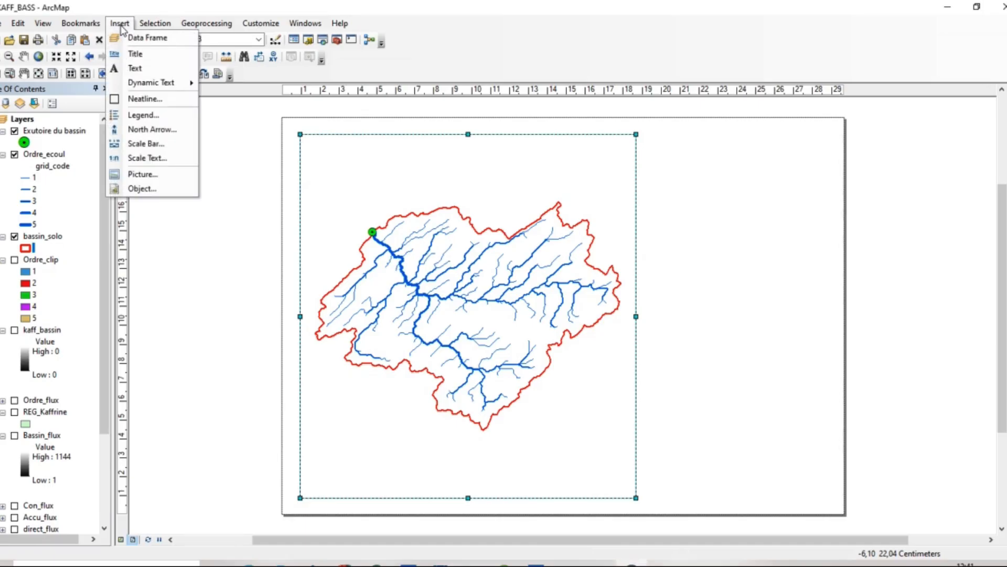
{"action": "left_click", "coordinate": [138, 115]}
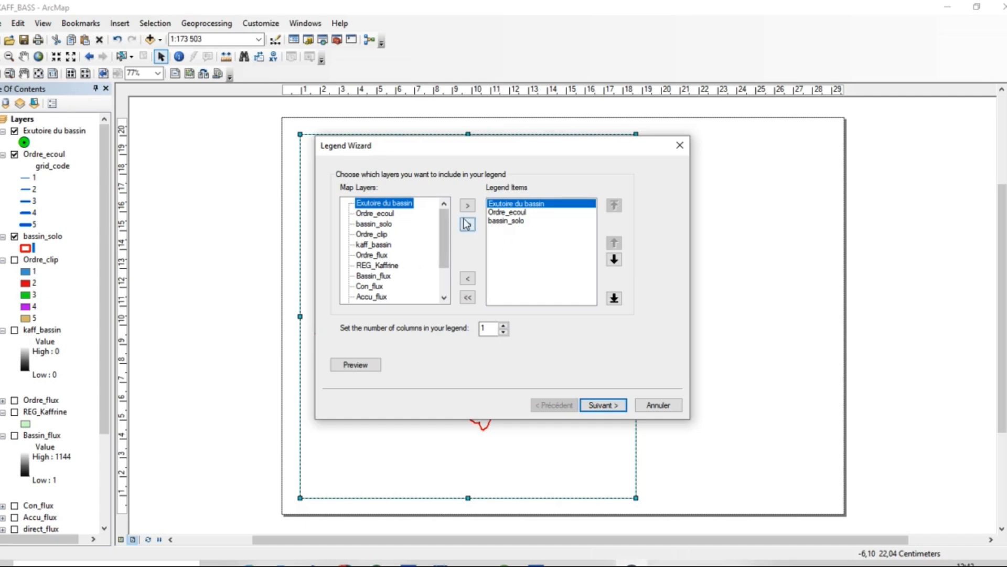
{"action": "left_click", "coordinate": [468, 297]}
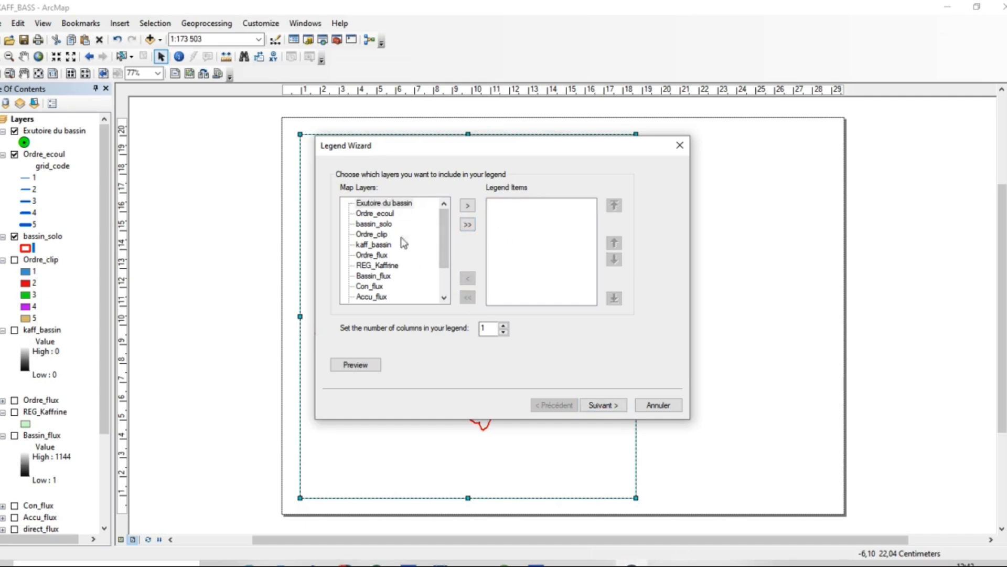
{"action": "left_click", "coordinate": [374, 205]}
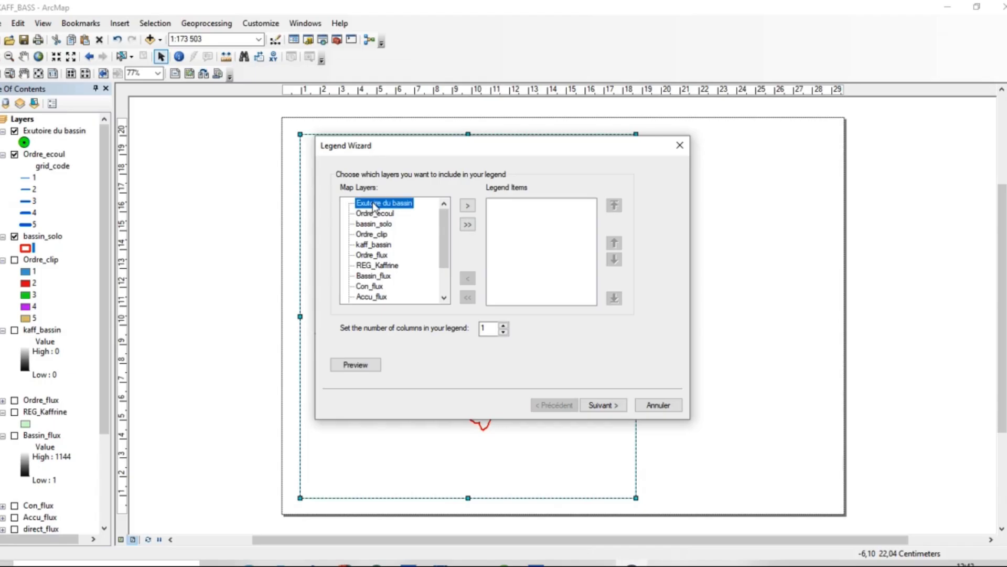
{"action": "left_click", "coordinate": [468, 206]}
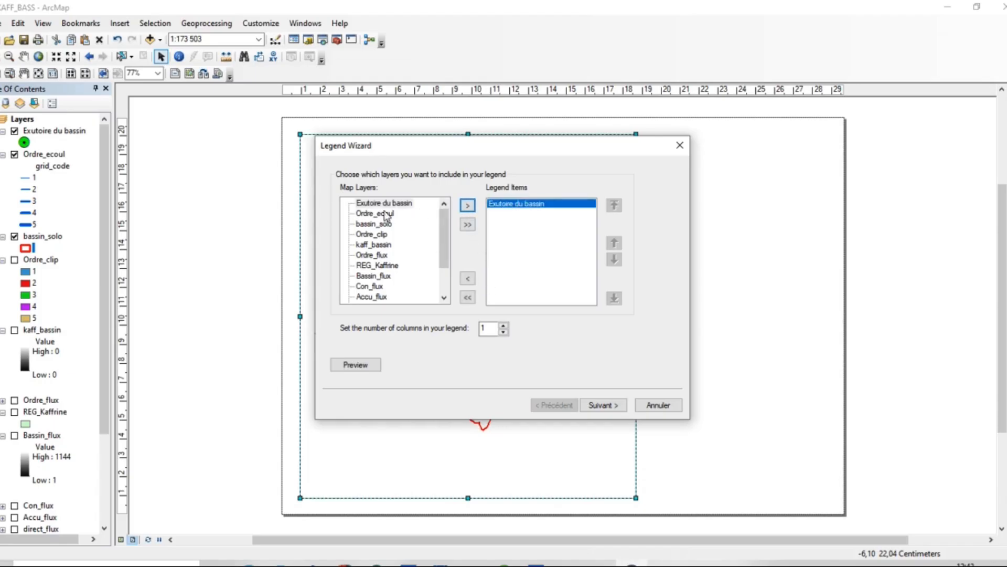
{"action": "left_click", "coordinate": [373, 224]}
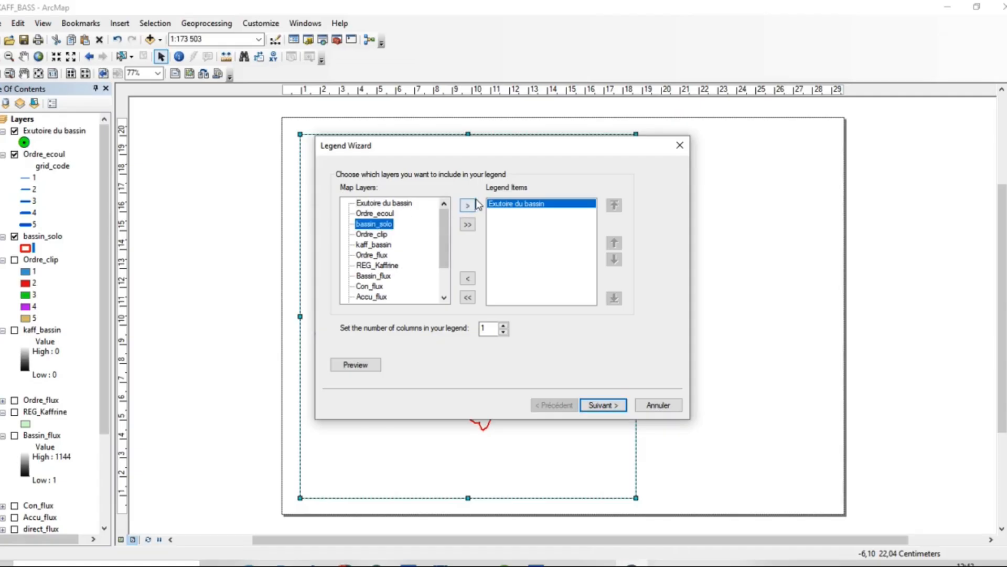
{"action": "left_click", "coordinate": [468, 205]}
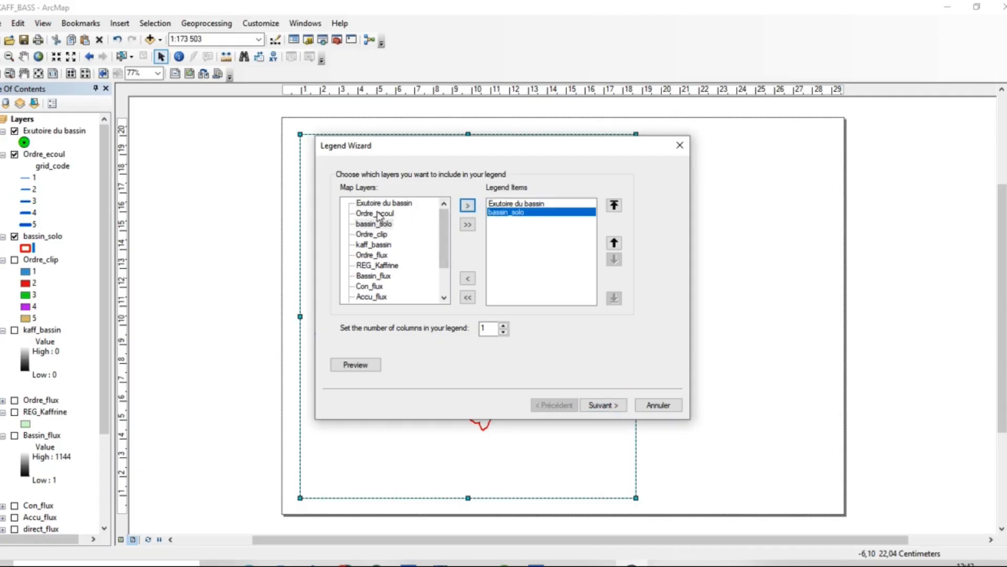
{"action": "left_click", "coordinate": [379, 213]}
{"action": "left_click", "coordinate": [471, 206]}
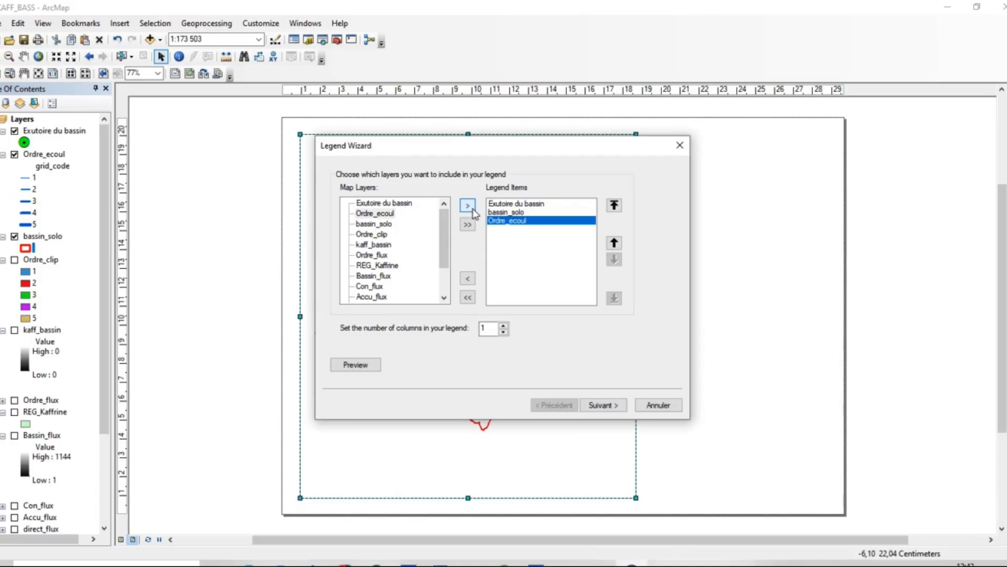
{"action": "left_click", "coordinate": [603, 405]}
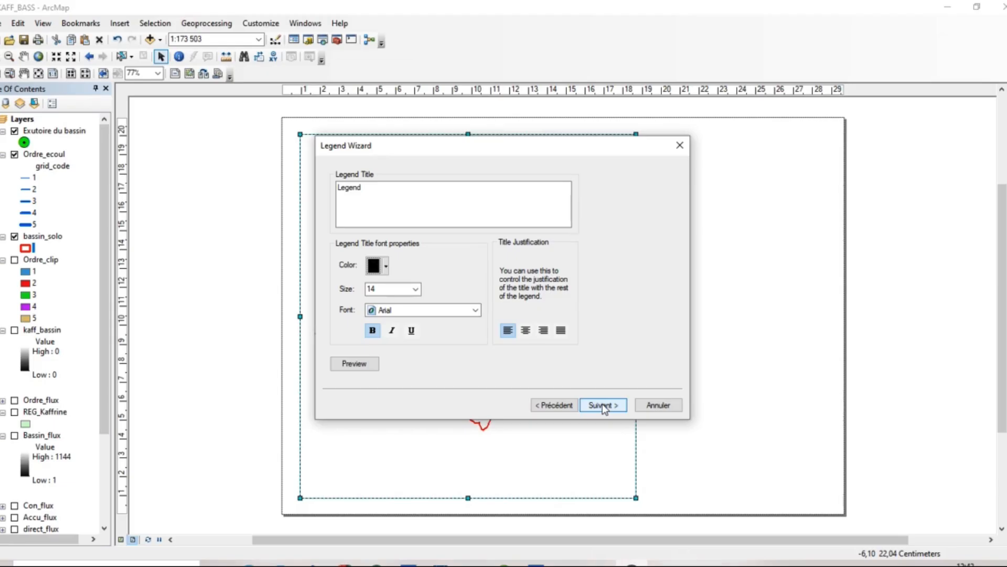
- Set the legend title to "Légende" and centre it
{"action": "left_click", "coordinate": [362, 187]}
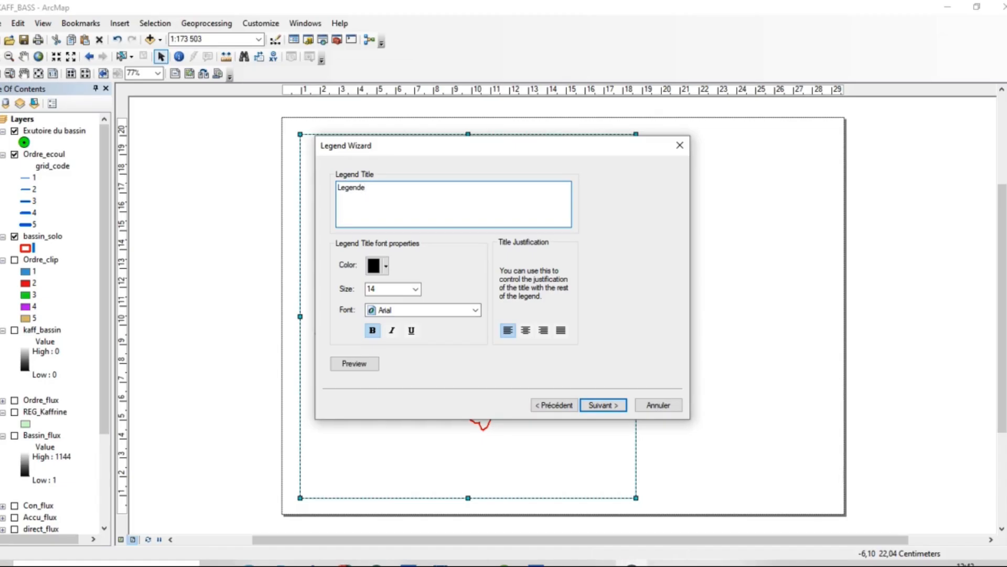
{"action": "left_click", "coordinate": [342, 187]}
{"action": "key", "text": "BackSpace"}
{"action": "type", "text": "é"}
{"action": "left_click", "coordinate": [526, 335]}
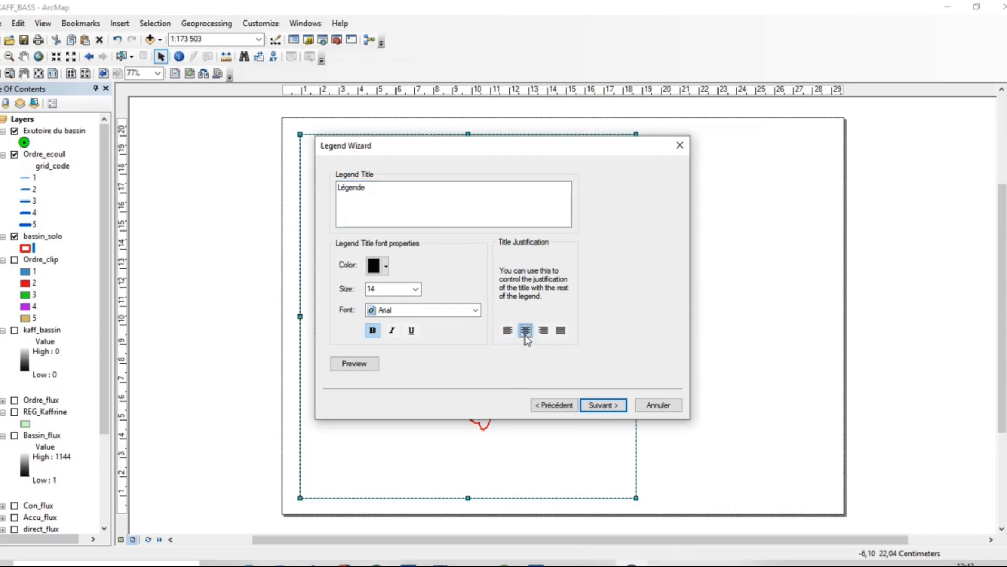
{"action": "left_click", "coordinate": [611, 409]}
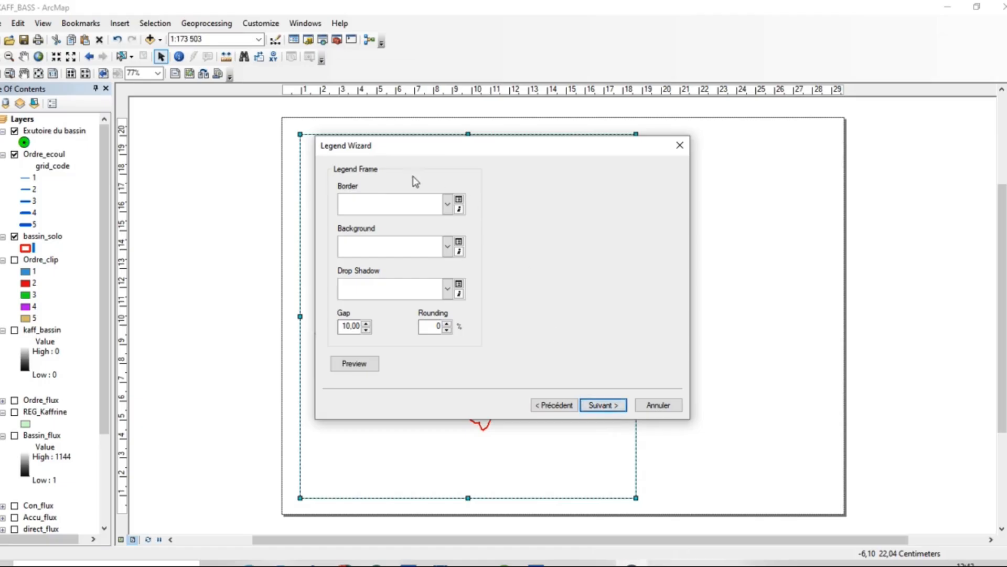
- Give the legend frame a 1.0 Point border without background or drop shadow, and accept the default symbol patches
{"action": "left_click", "coordinate": [447, 204]}
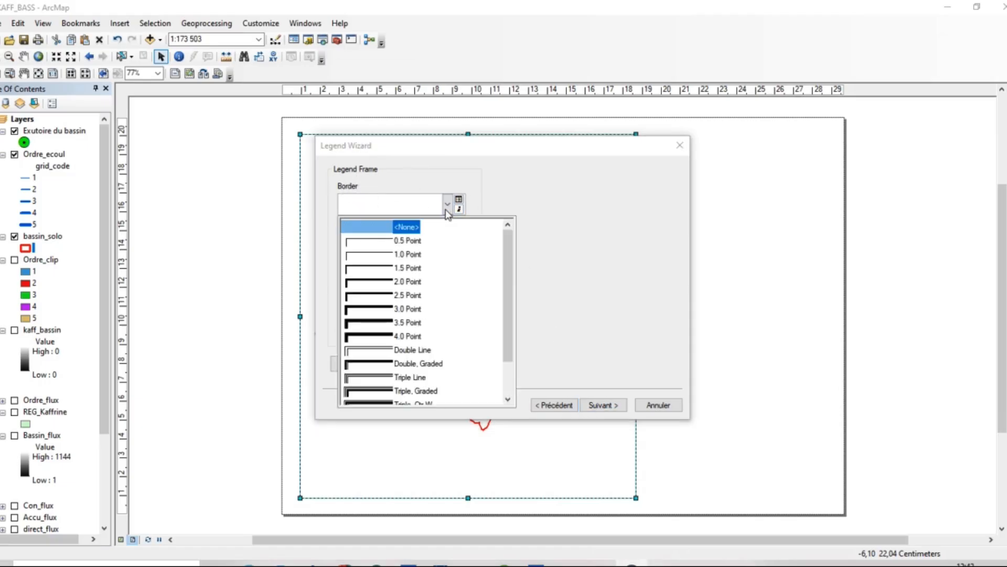
{"action": "left_click", "coordinate": [374, 254]}
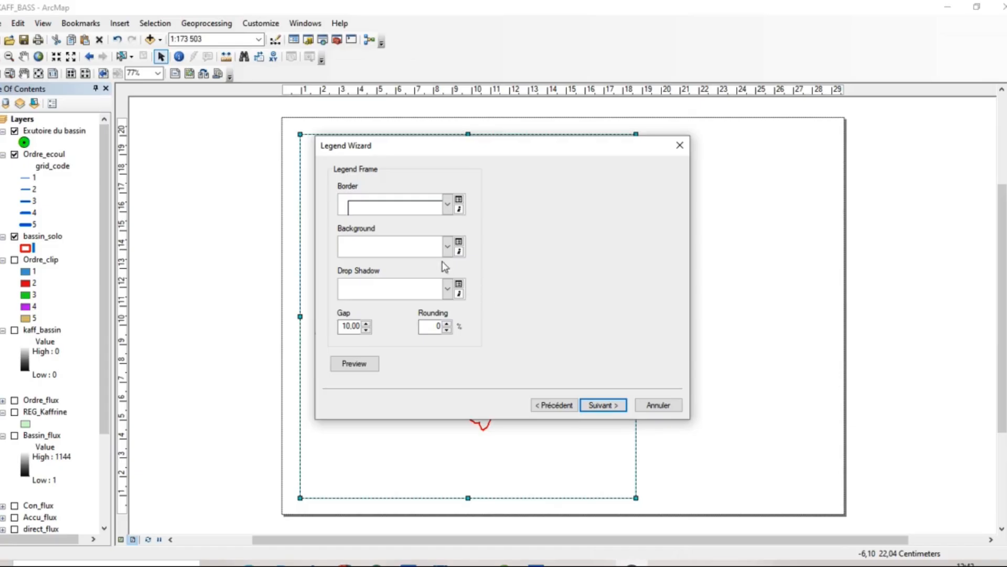
{"action": "left_click", "coordinate": [448, 246]}
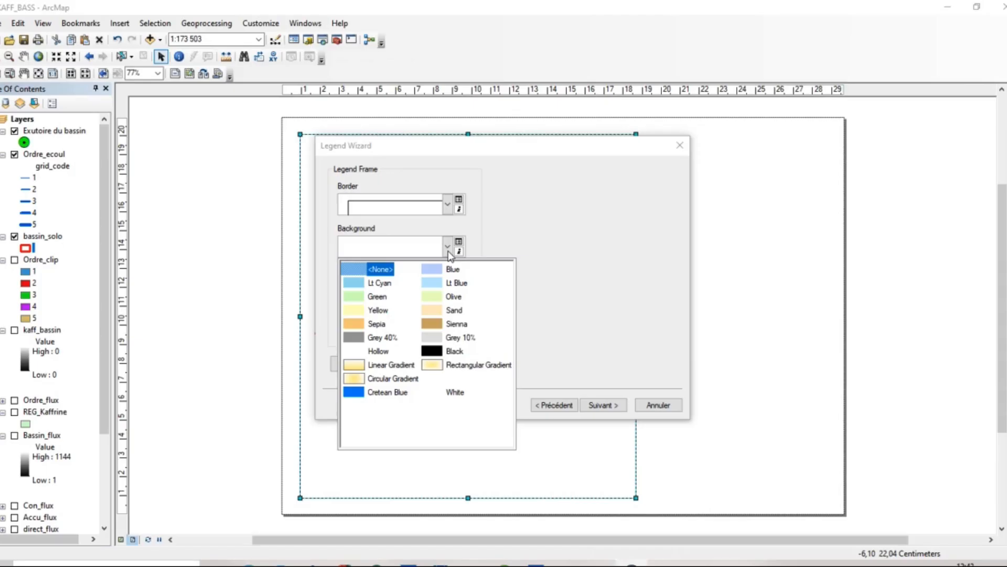
{"action": "left_click", "coordinate": [546, 261]}
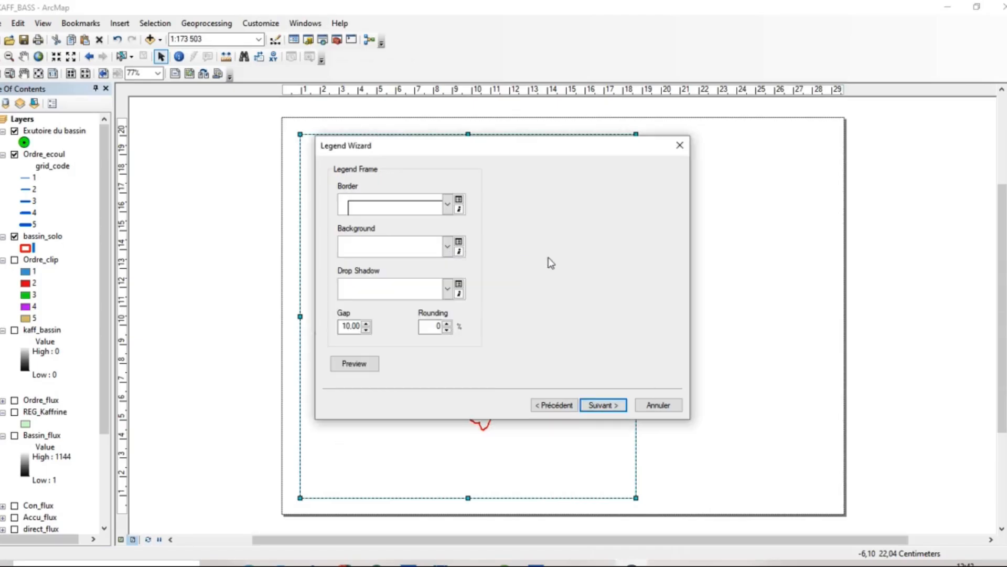
{"action": "left_click", "coordinate": [448, 290]}
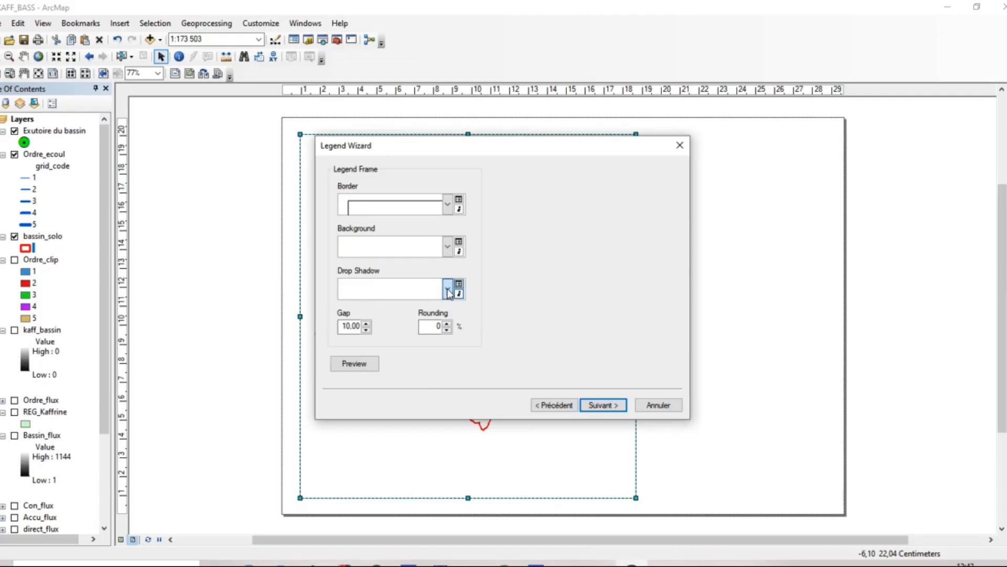
{"action": "left_click", "coordinate": [500, 272]}
{"action": "left_click", "coordinate": [599, 406]}
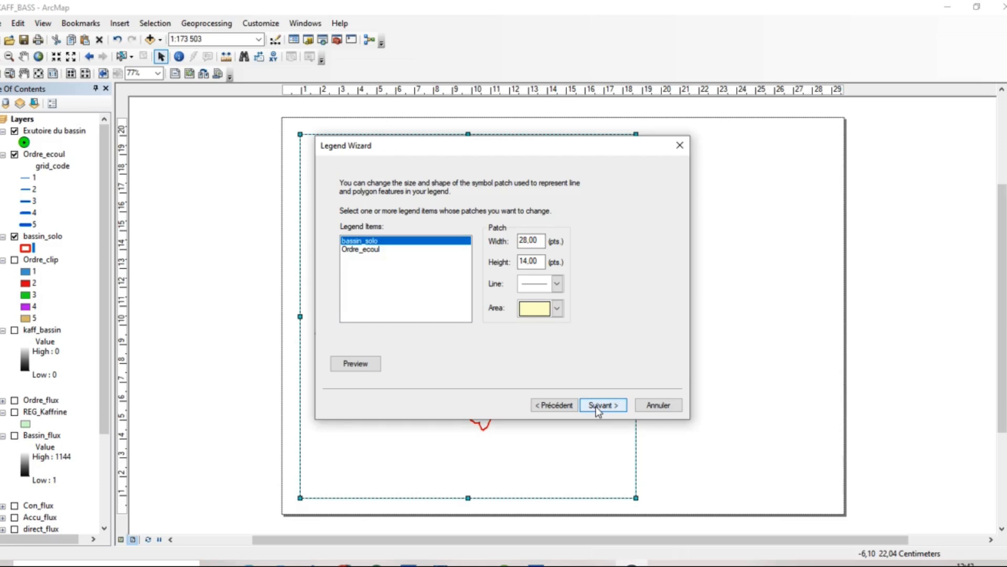
{"action": "left_click", "coordinate": [599, 405]}
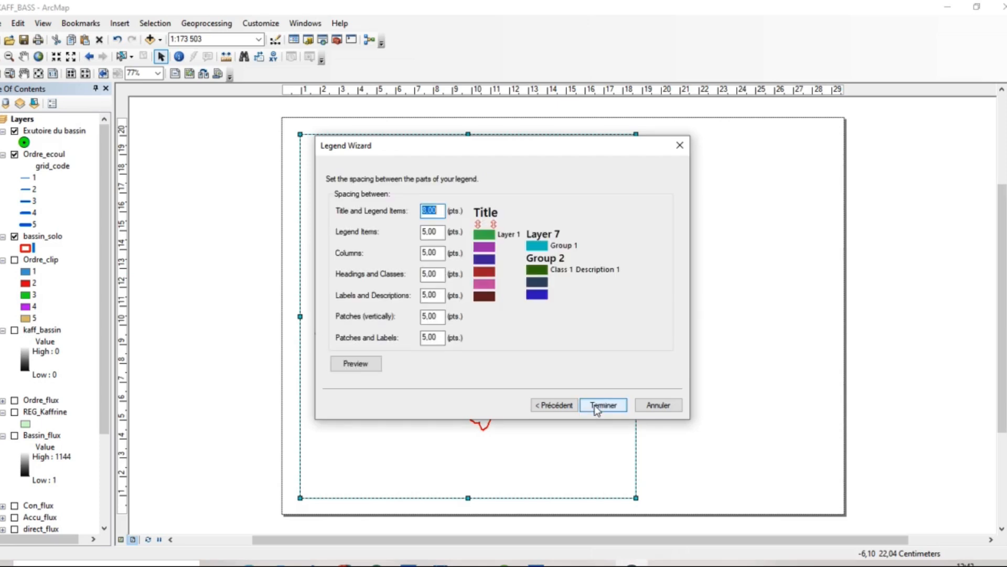
- Finish the legend with default spacing, move it to the page's lower-right area, and enlarge it to about 5.5 cm wide and 8.5 cm high
{"action": "left_click", "coordinate": [603, 406]}
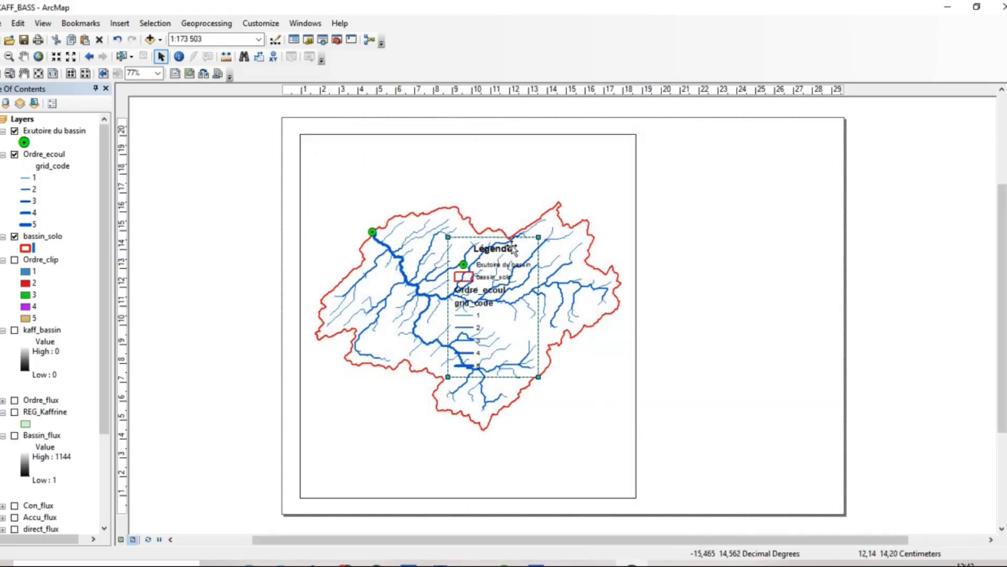
{"action": "mouse_move", "coordinate": [514, 243]}
{"action": "left_mouse_down"}
{"action": "mouse_move", "coordinate": [556, 245]}
{"action": "mouse_move", "coordinate": [713, 330]}
{"action": "mouse_move", "coordinate": [723, 366]}
{"action": "left_mouse_up"}
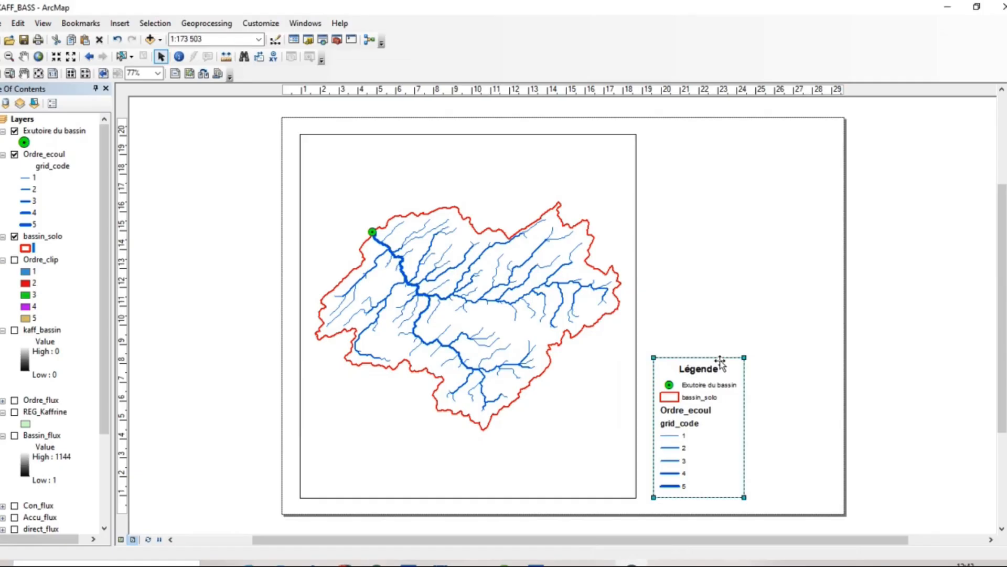
{"action": "left_click_drag", "start_coordinate": [745, 357], "coordinate": [832, 344]}
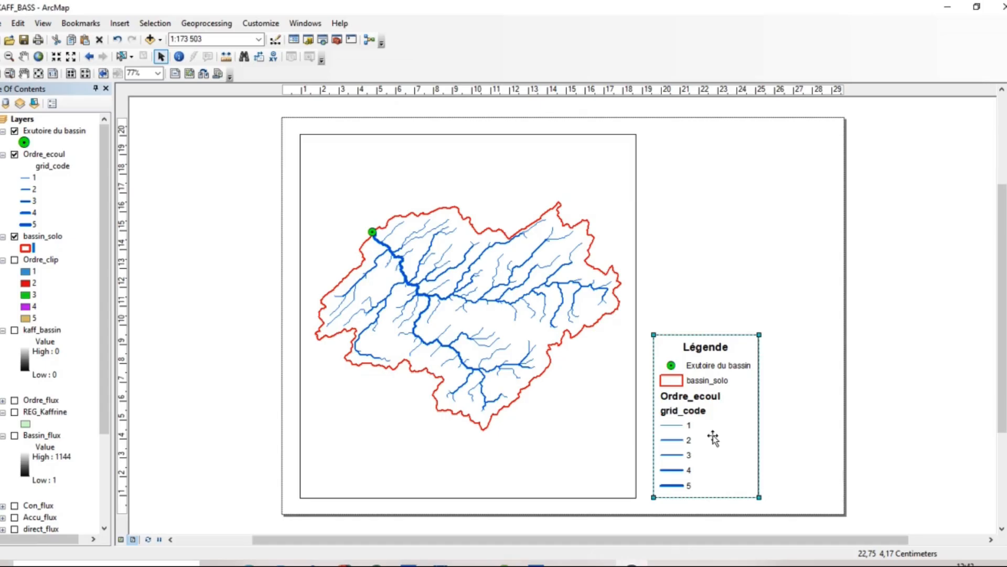
- Convert the legend to graphics and ungroup it into its frame and separate entries
{"action": "right_click", "coordinate": [710, 346]}
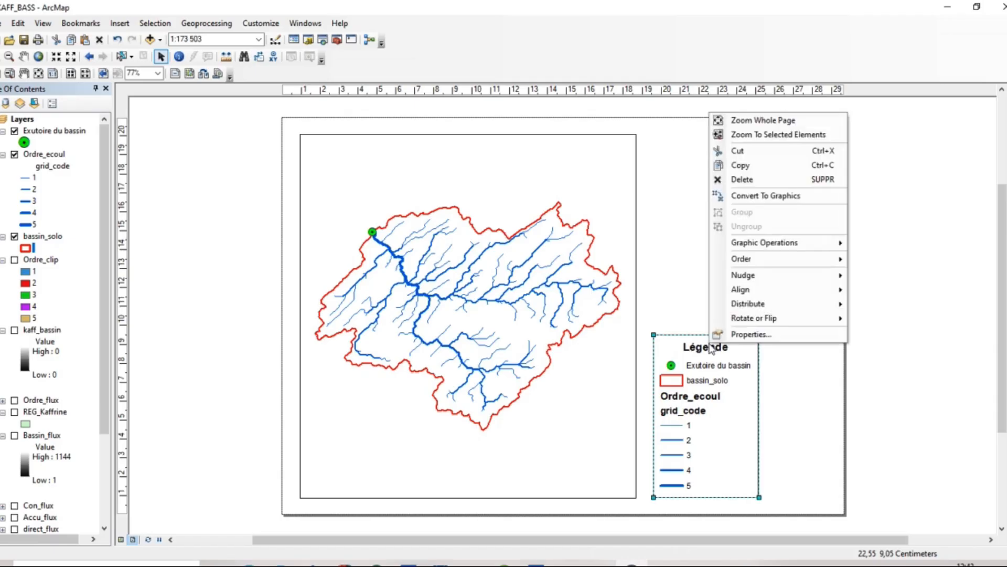
{"action": "mouse_move", "coordinate": [781, 249]}
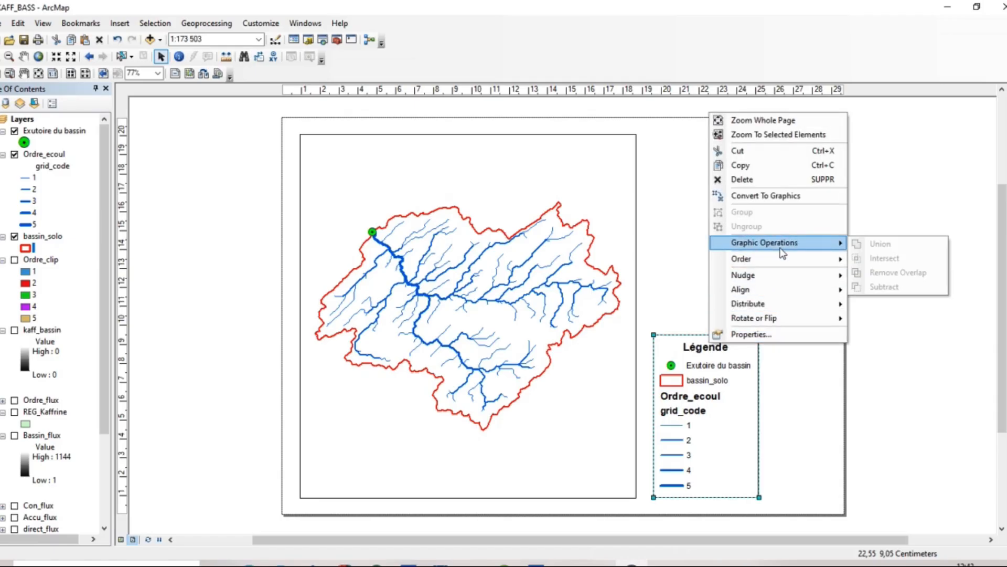
{"action": "left_click", "coordinate": [778, 195]}
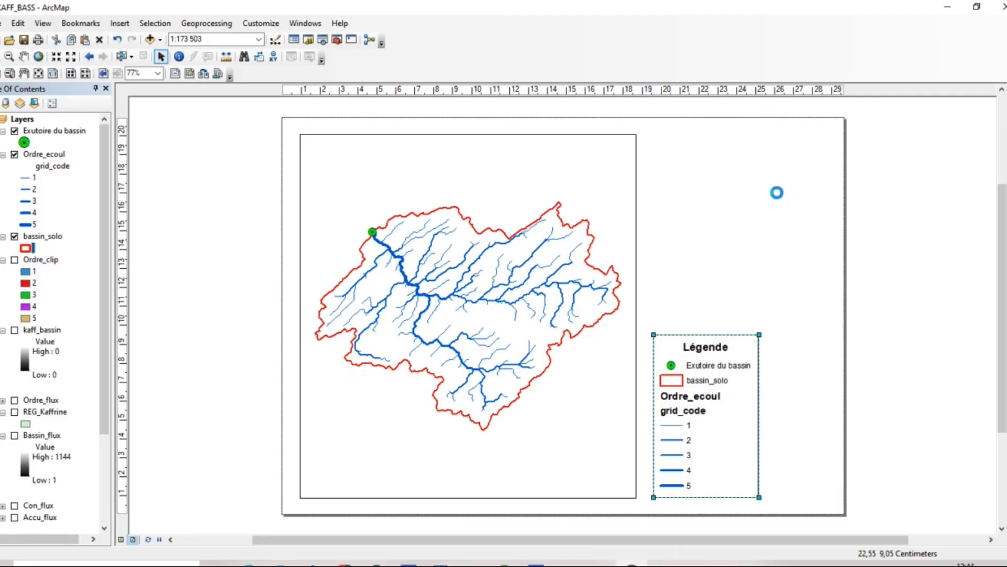
{"action": "right_click", "coordinate": [701, 338]}
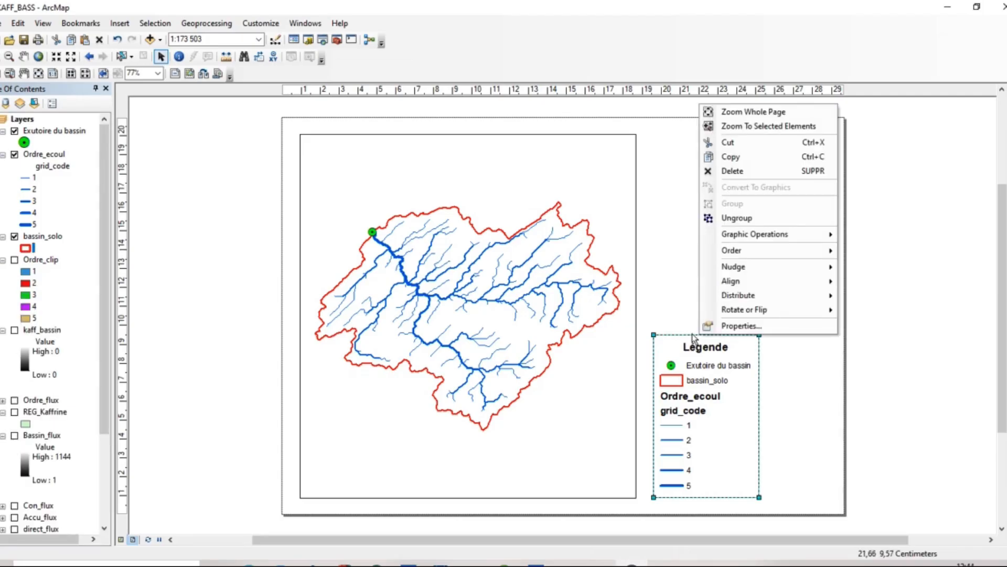
{"action": "left_click", "coordinate": [688, 334]}
{"action": "right_click", "coordinate": [687, 336]}
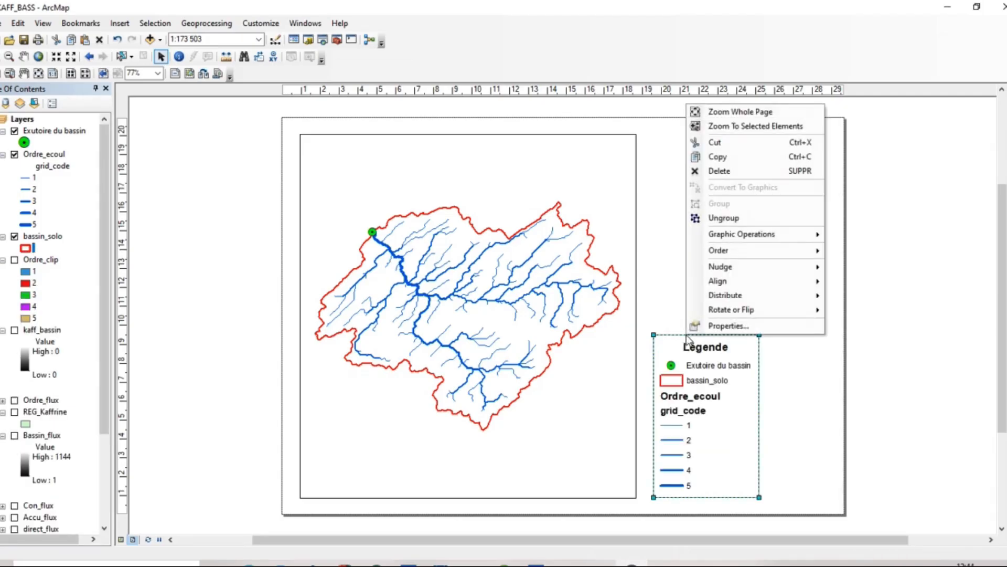
{"action": "left_click", "coordinate": [723, 219]}
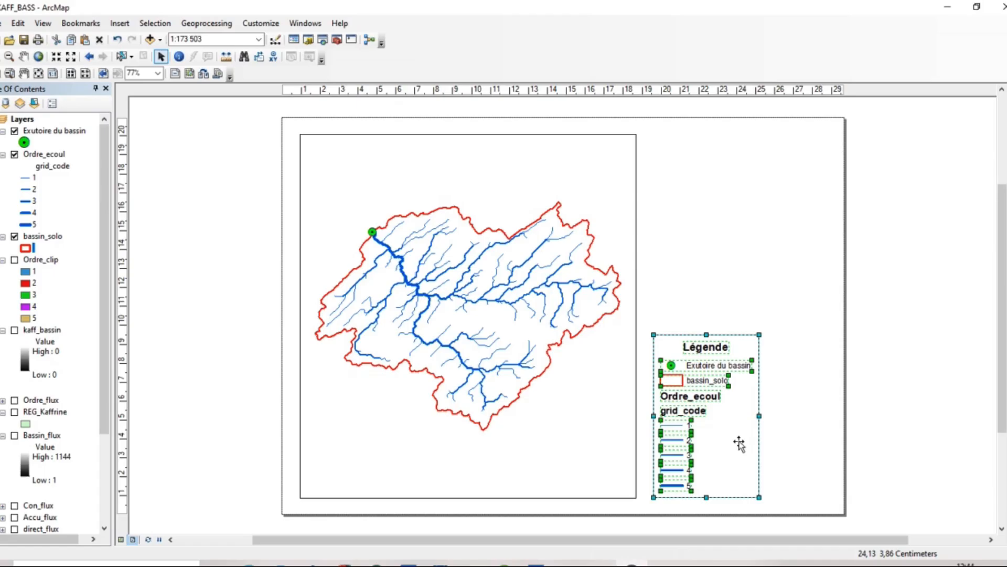
- Widen the legend frame to about 9 cm, shifting it slightly right, and extend the data frame's right edge by about 0.4 cm
{"action": "left_click_drag", "start_coordinate": [760, 413], "coordinate": [810, 415]}
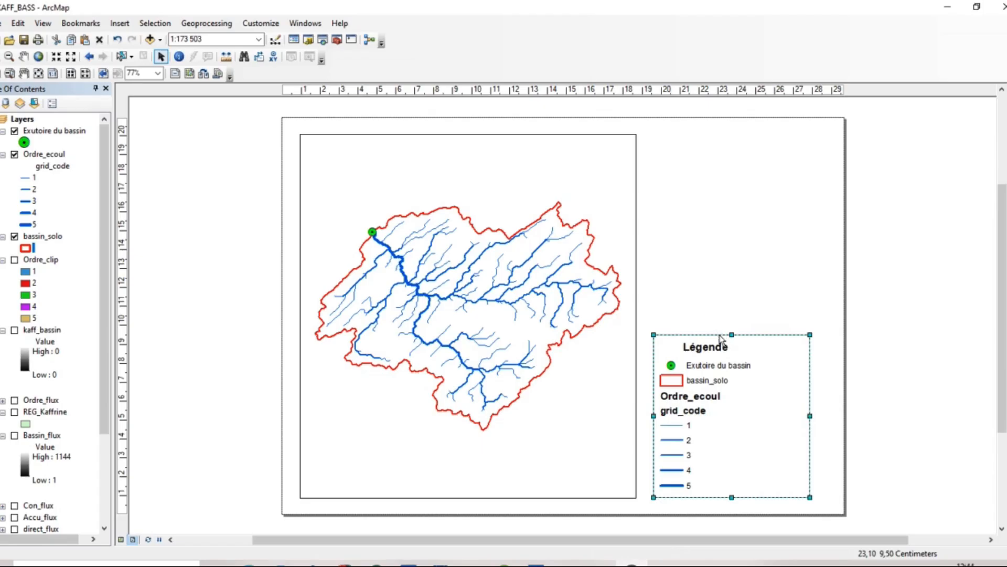
{"action": "left_click_drag", "start_coordinate": [725, 340], "coordinate": [736, 340]}
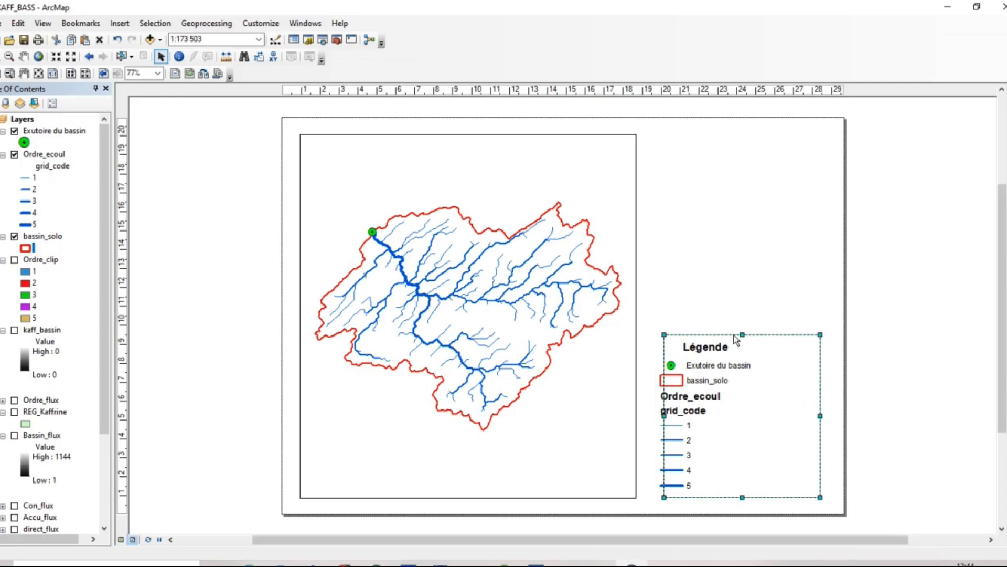
{"action": "left_click_drag", "start_coordinate": [820, 416], "coordinate": [833, 415]}
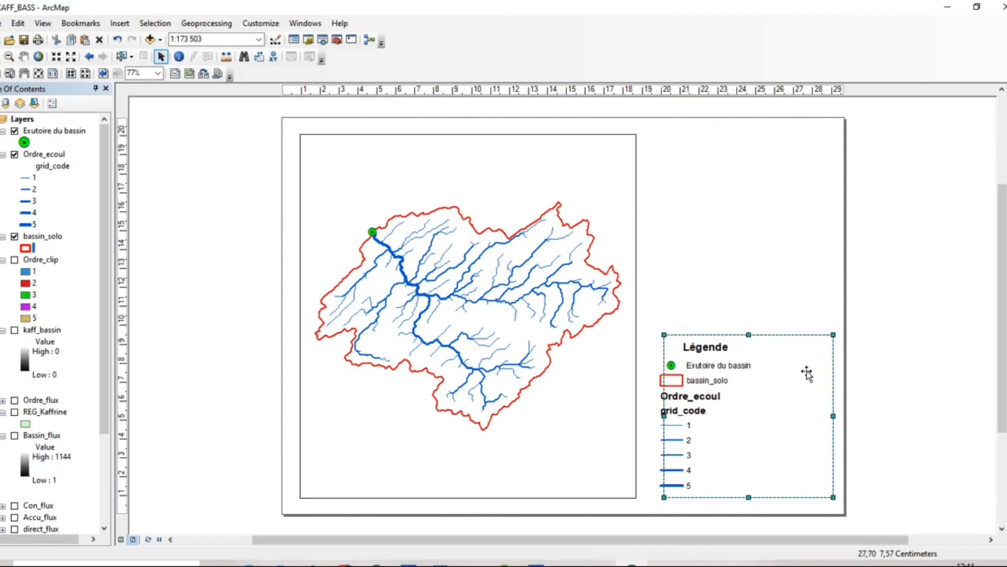
{"action": "left_click", "coordinate": [637, 353]}
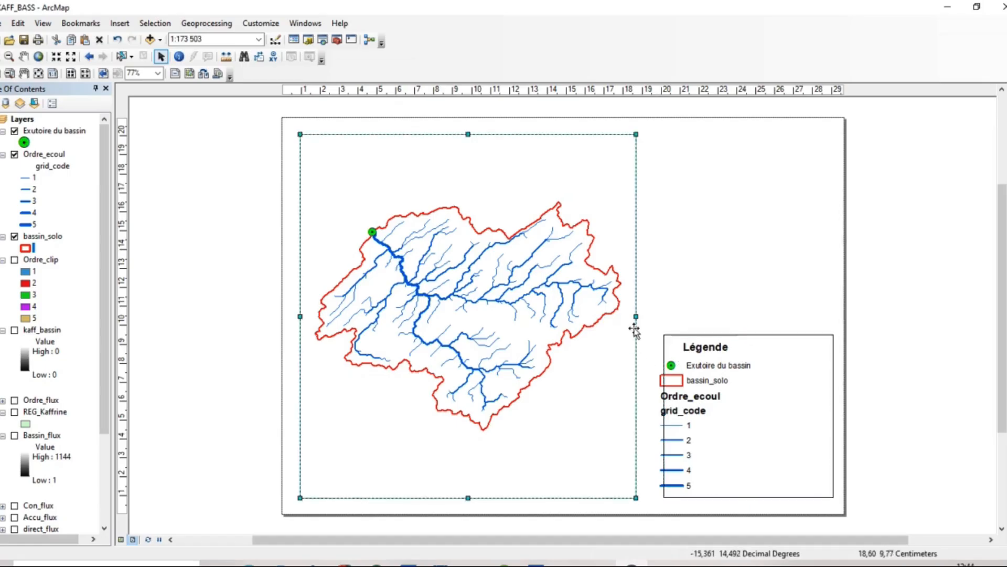
{"action": "left_click_drag", "start_coordinate": [636, 319], "coordinate": [645, 320]}
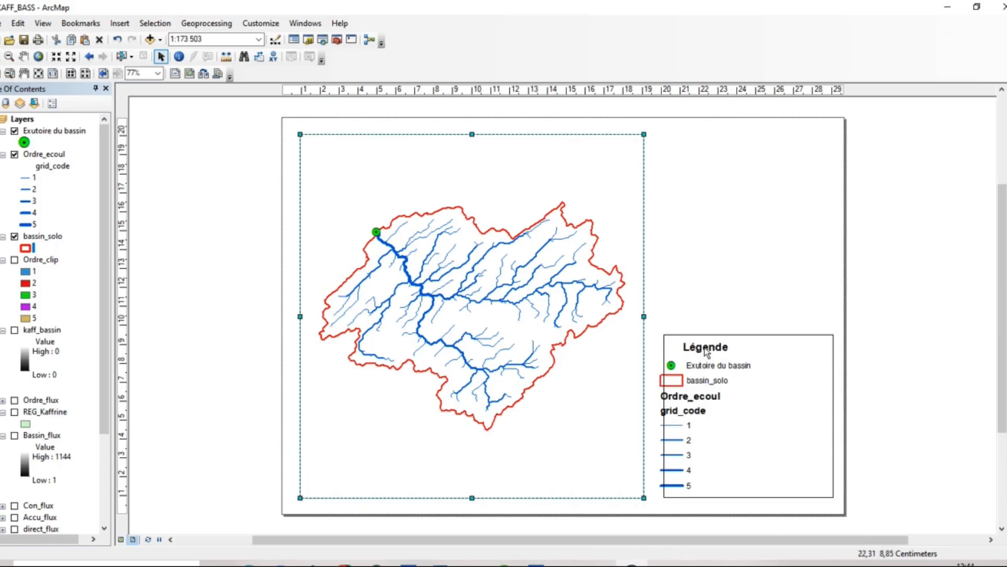
- Ungroup the "Exutoire du bassin" legend entry into its symbol and label
{"action": "double_click", "coordinate": [714, 368]}
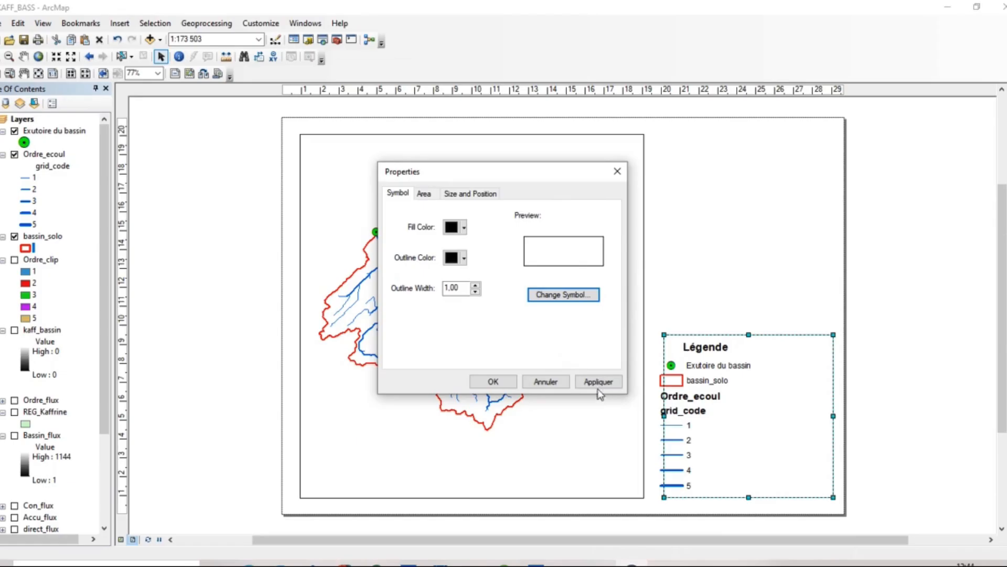
{"action": "left_click", "coordinate": [546, 382]}
{"action": "left_click", "coordinate": [711, 365]}
{"action": "right_click", "coordinate": [713, 365]}
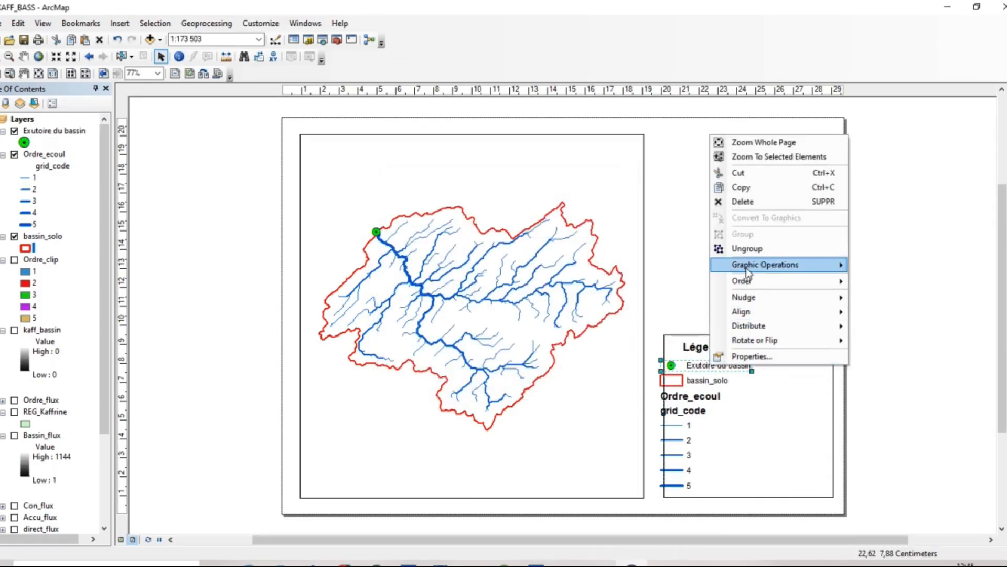
{"action": "right_click", "coordinate": [691, 364]}
{"action": "left_click", "coordinate": [726, 251]}
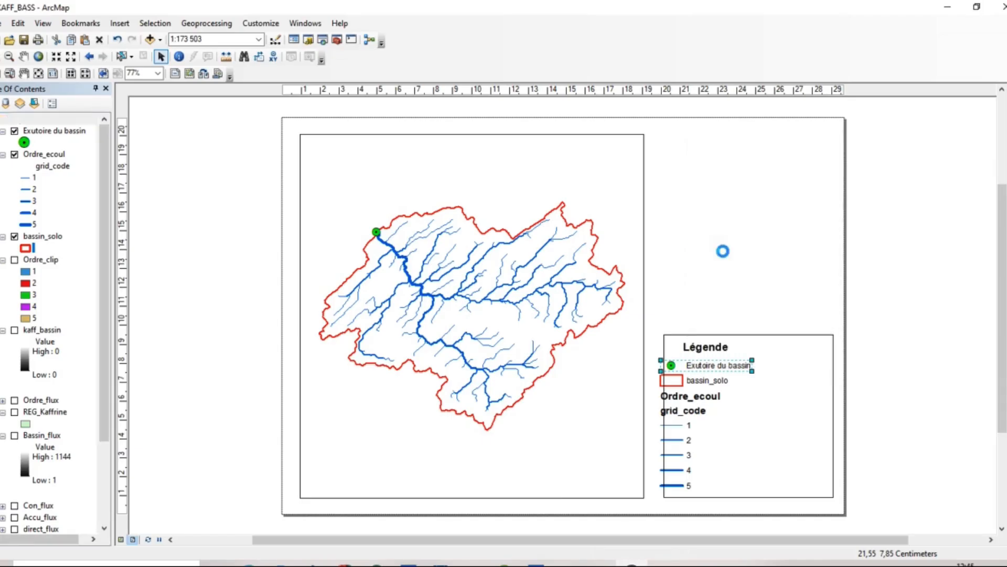
- Set the "Exutoire du bassin" label's font size to 16 and move the label about 2 cm to the right
{"action": "left_click", "coordinate": [710, 366]}
{"action": "right_click", "coordinate": [715, 365]}
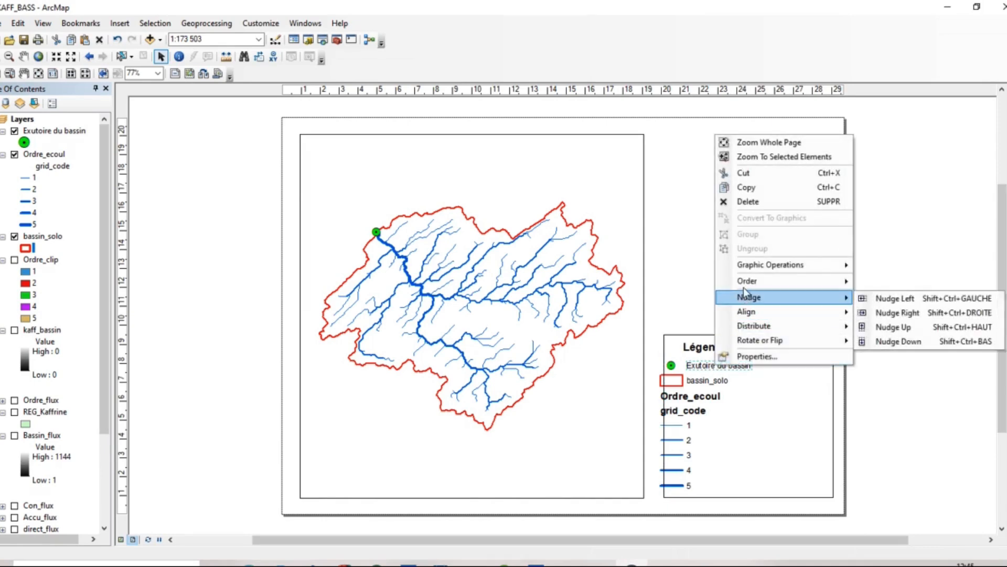
{"action": "left_click", "coordinate": [774, 357]}
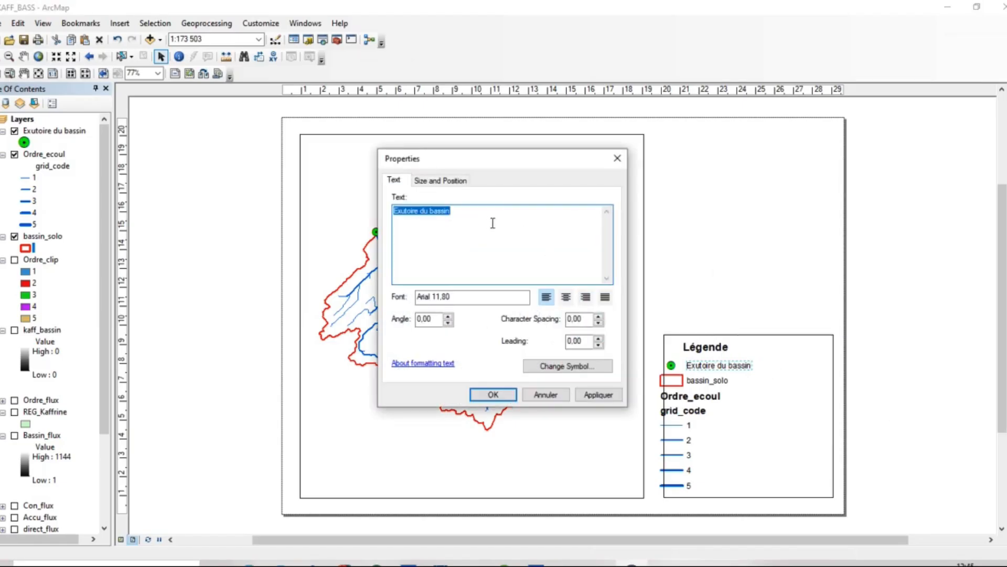
{"action": "left_click", "coordinate": [469, 218]}
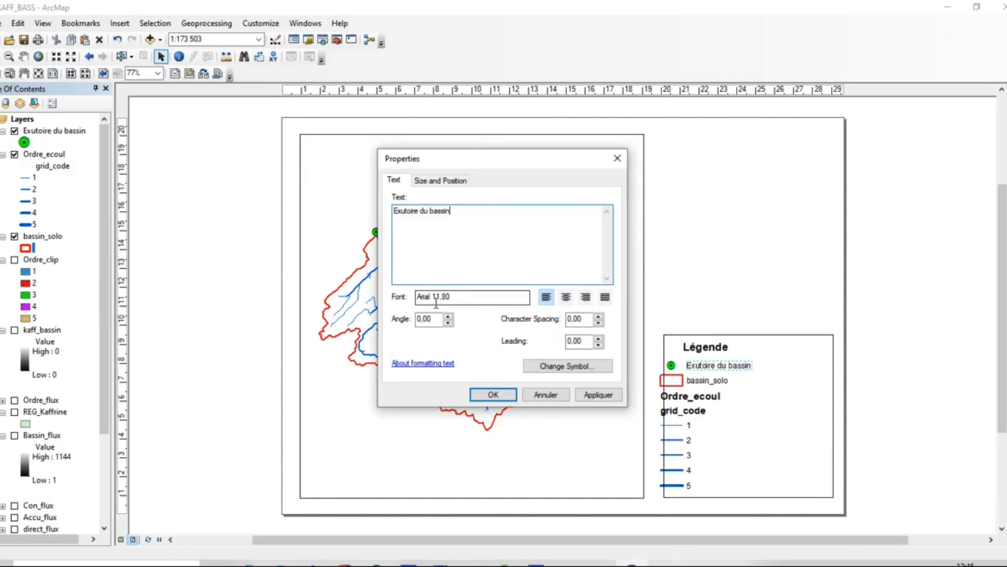
{"action": "left_click", "coordinate": [572, 367]}
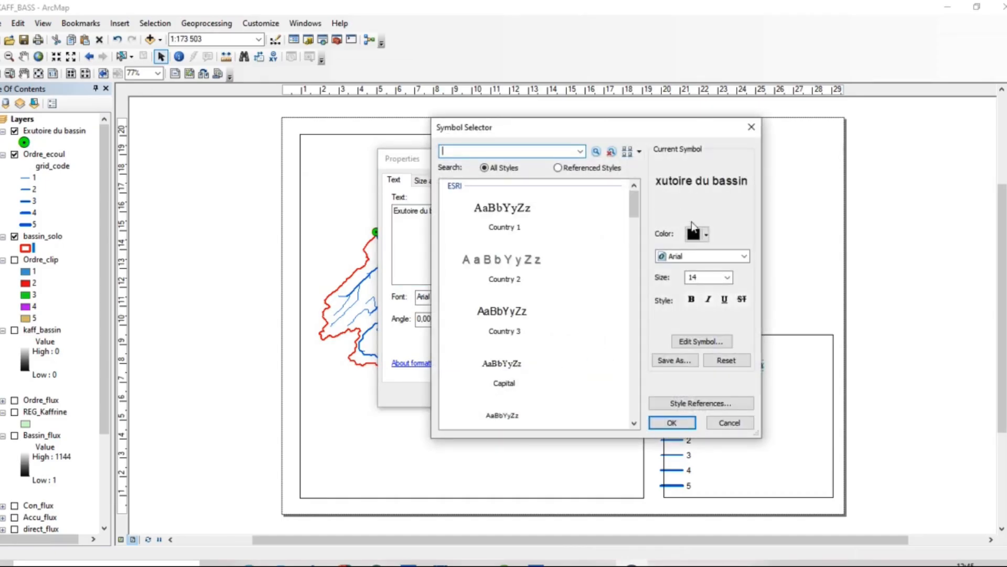
{"action": "left_click", "coordinate": [727, 277]}
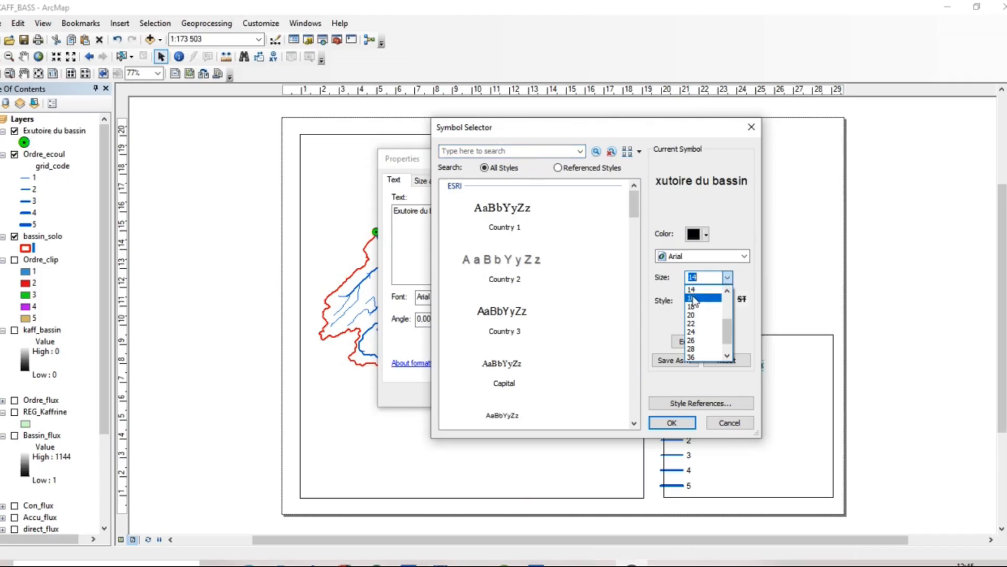
{"action": "left_click", "coordinate": [694, 298]}
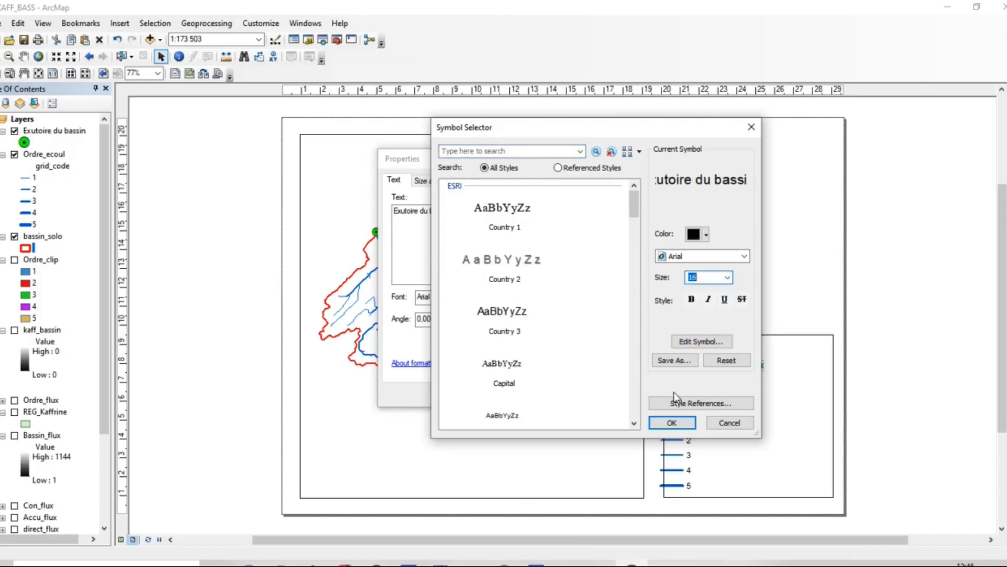
{"action": "left_click", "coordinate": [674, 423]}
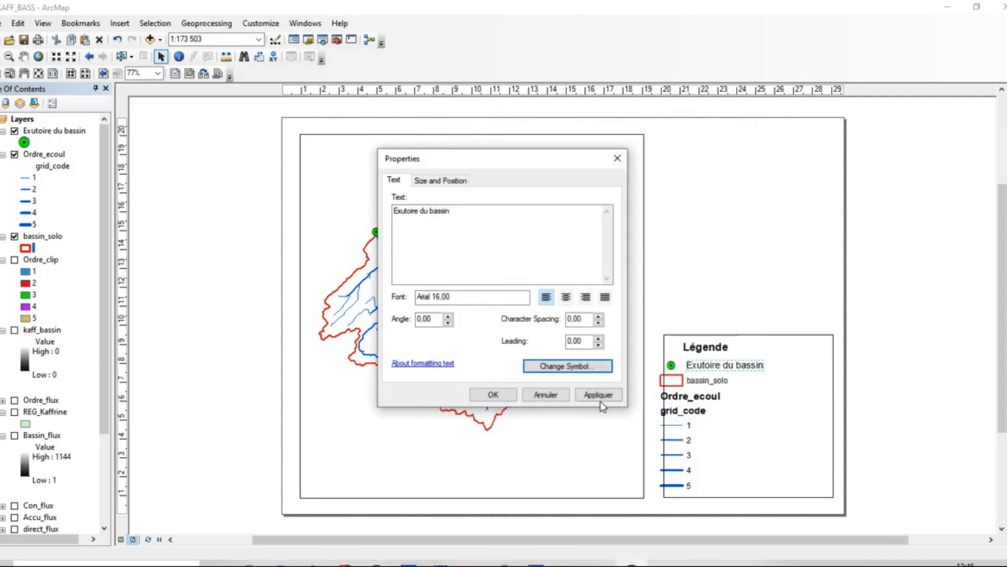
{"action": "left_click", "coordinate": [602, 398]}
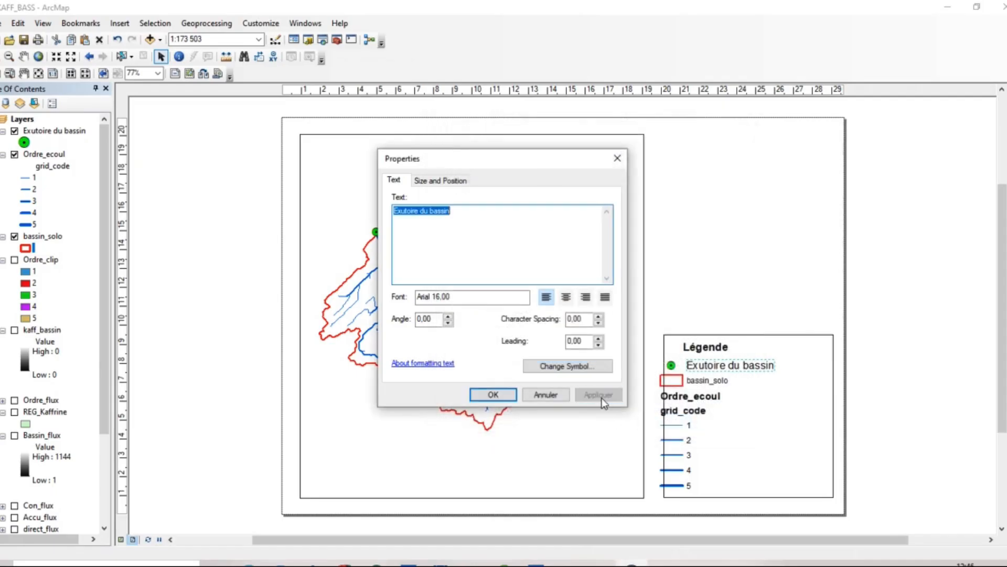
{"action": "left_click", "coordinate": [488, 396]}
{"action": "left_click_drag", "start_coordinate": [720, 366], "coordinate": [759, 366]}
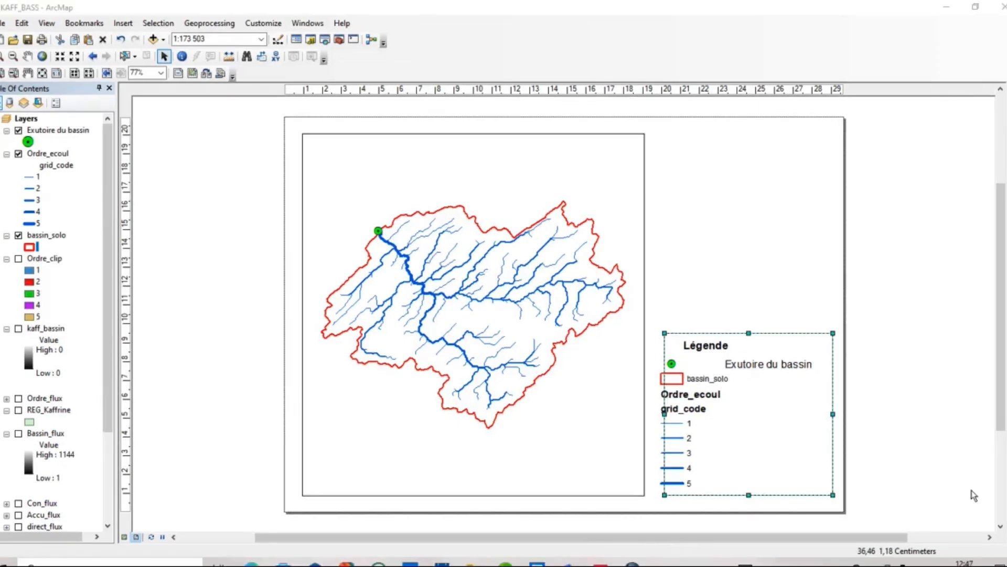
- Set the font size of the legend title "Légende" to 18
{"action": "left_click", "coordinate": [702, 347]}
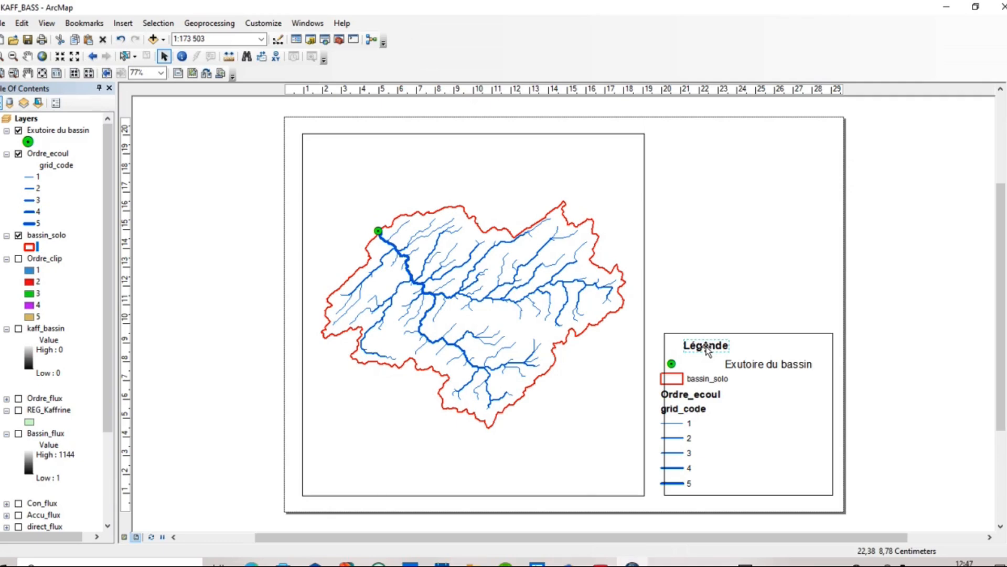
{"action": "right_click", "coordinate": [708, 350]}
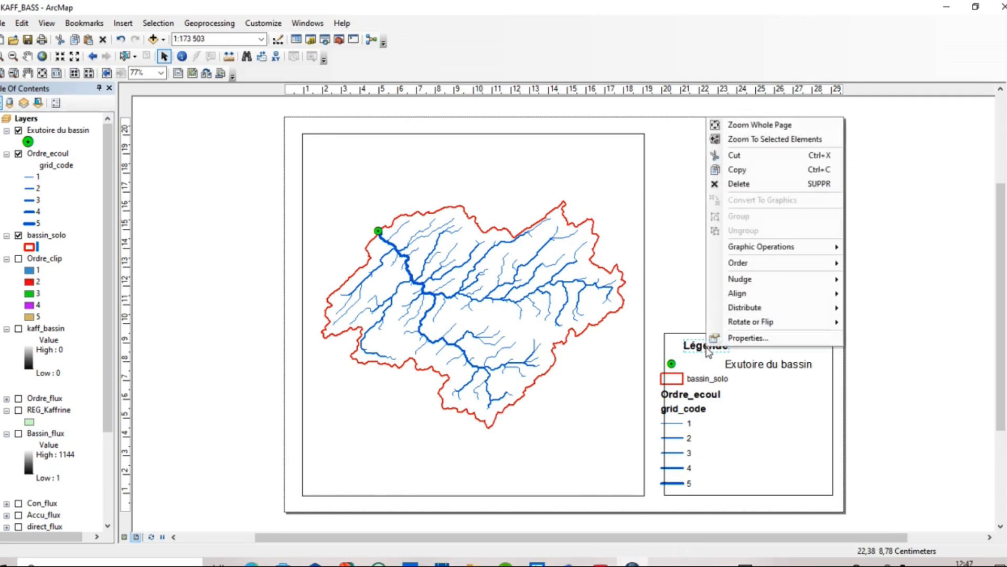
{"action": "left_click", "coordinate": [741, 339]}
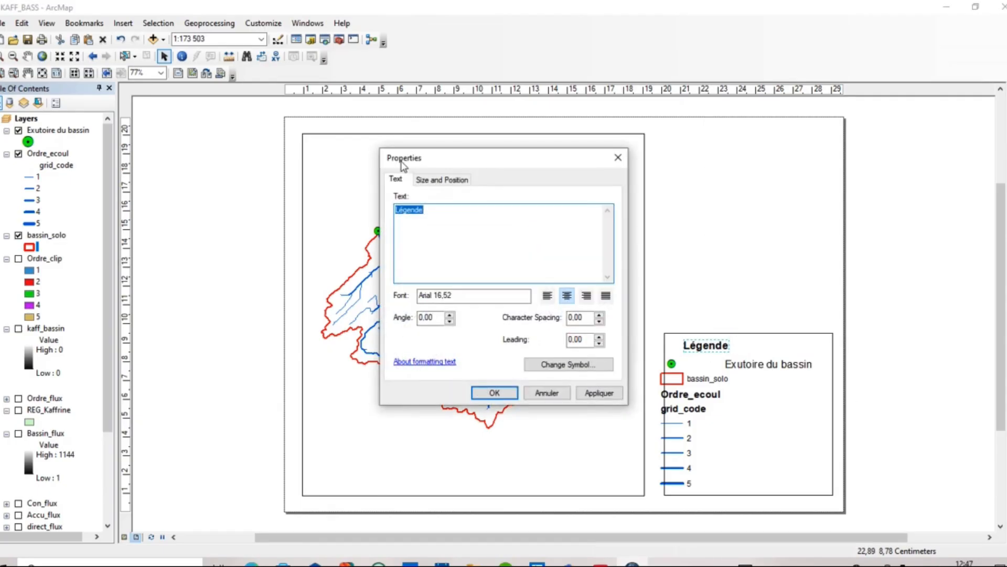
{"action": "left_click", "coordinate": [563, 367]}
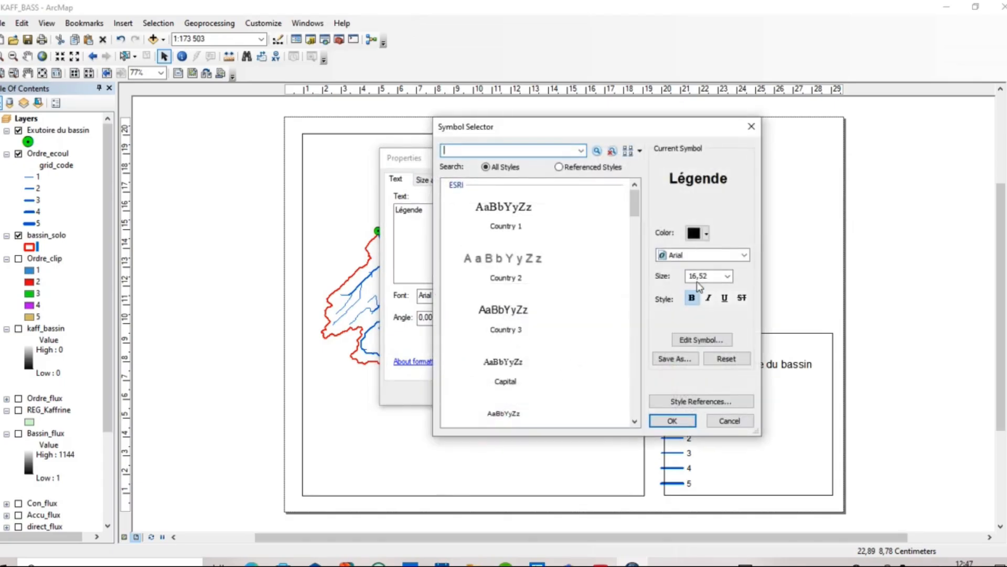
{"action": "left_click", "coordinate": [728, 276]}
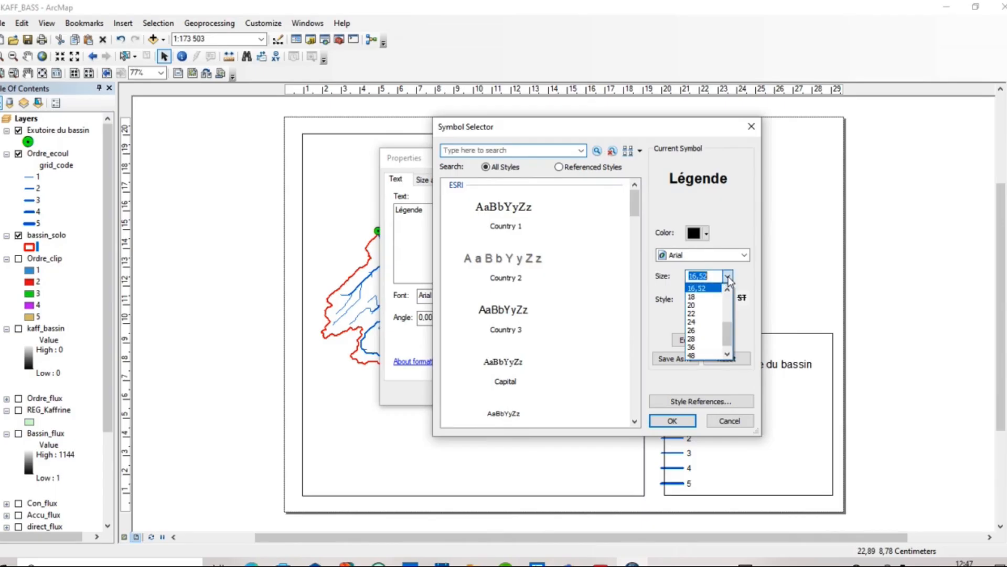
{"action": "left_click", "coordinate": [697, 298]}
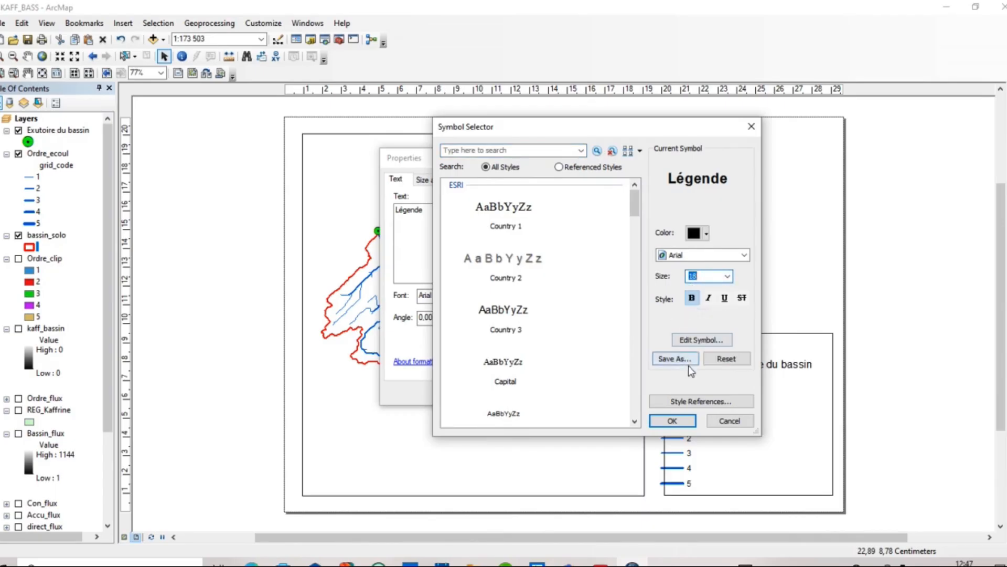
{"action": "left_click", "coordinate": [681, 423]}
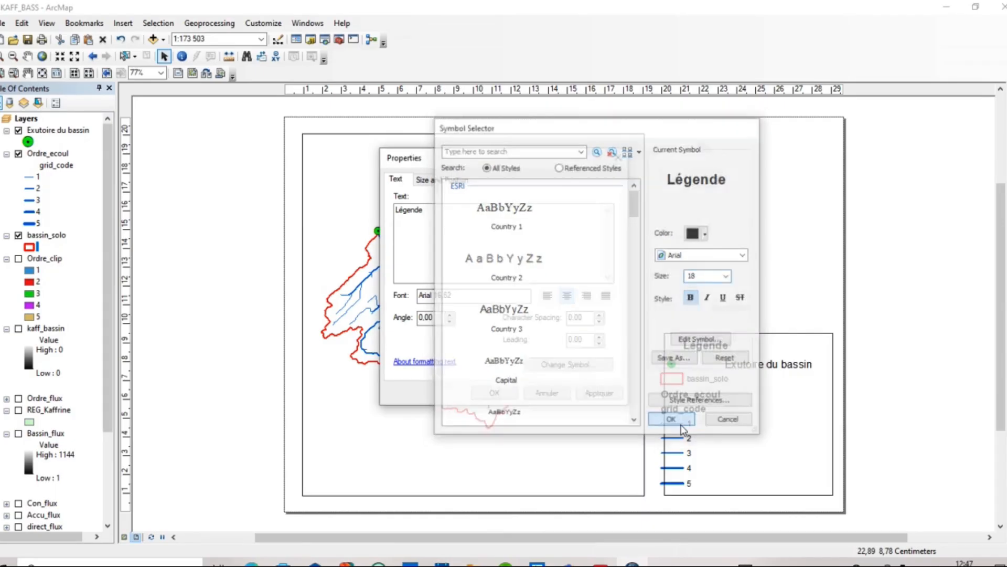
{"action": "left_click", "coordinate": [589, 397]}
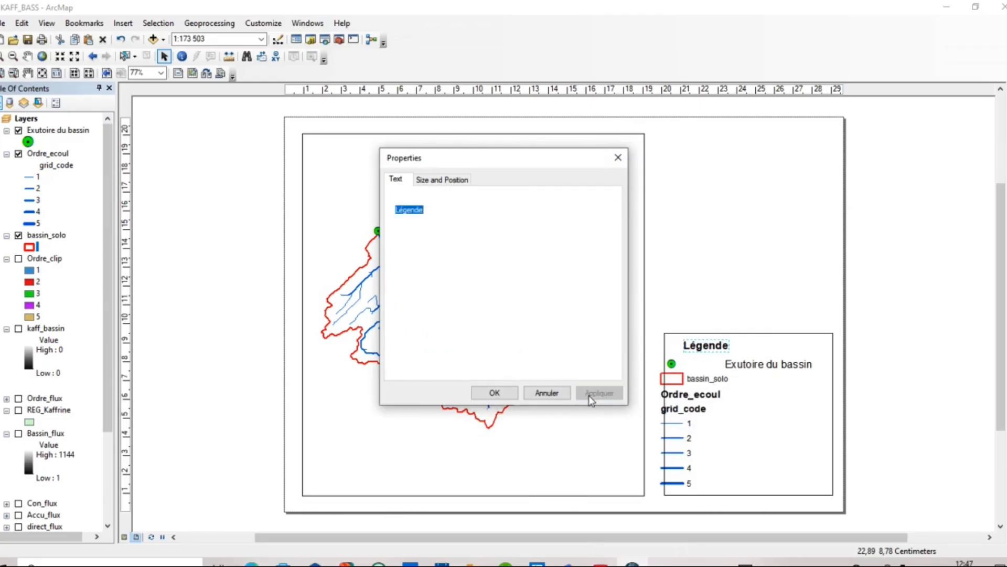
{"action": "left_click", "coordinate": [494, 393]}
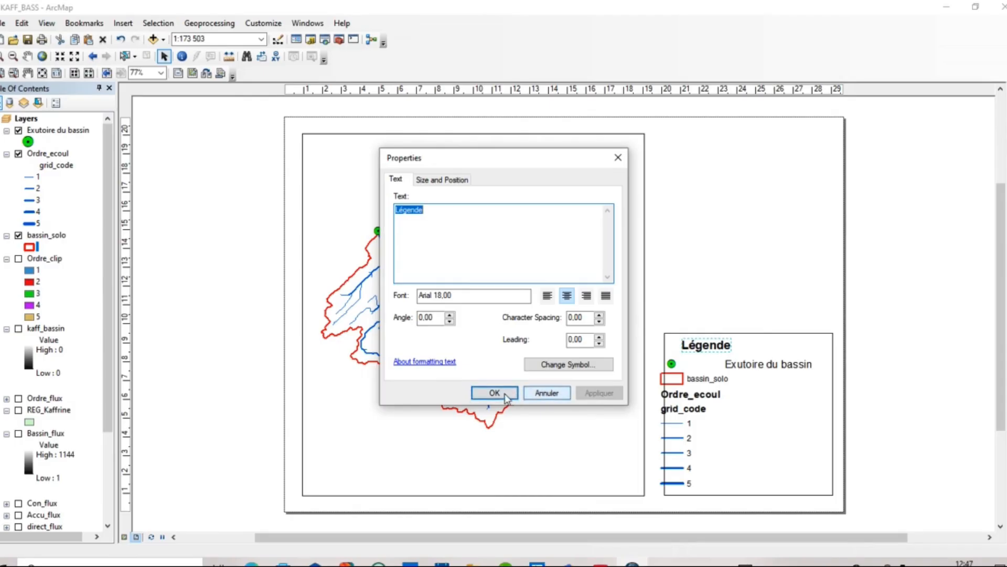
- Move the legend title "Légende" about 2 cm to the right so it sits near the middle of the legend frame
{"action": "left_click_drag", "start_coordinate": [706, 340], "coordinate": [745, 346]}
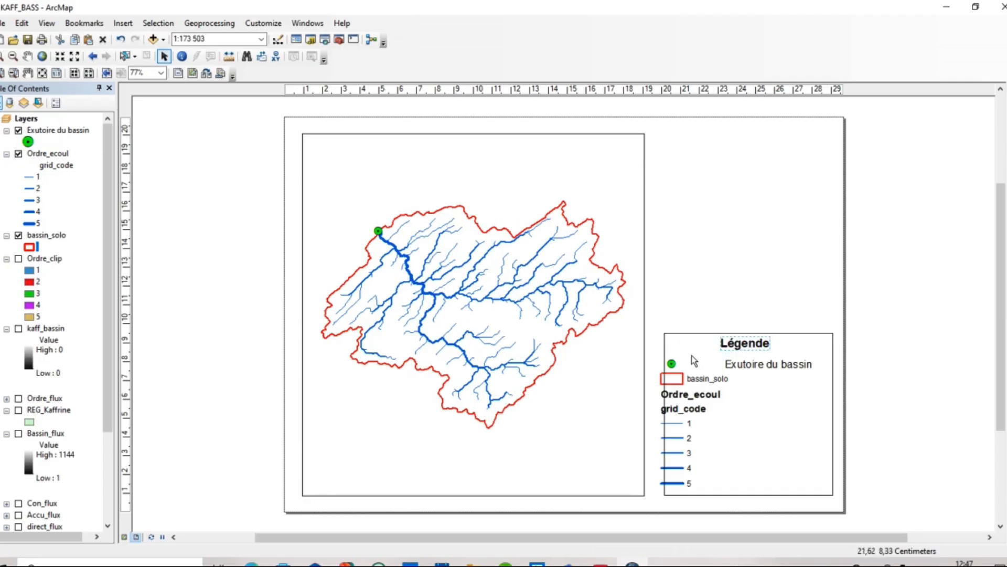
{"action": "left_click", "coordinate": [674, 366]}
{"action": "right_click", "coordinate": [677, 366]}
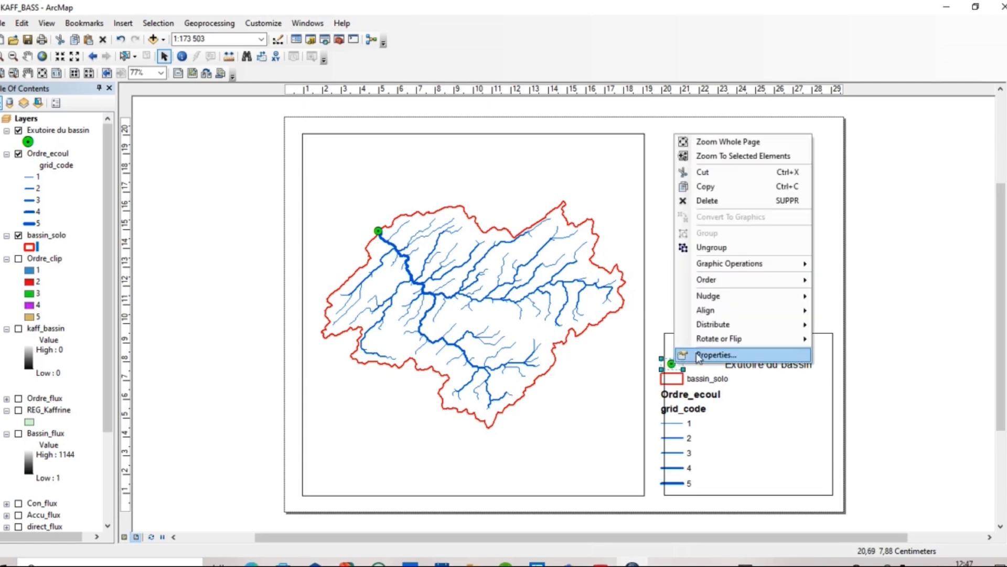
{"action": "left_click", "coordinate": [698, 353]}
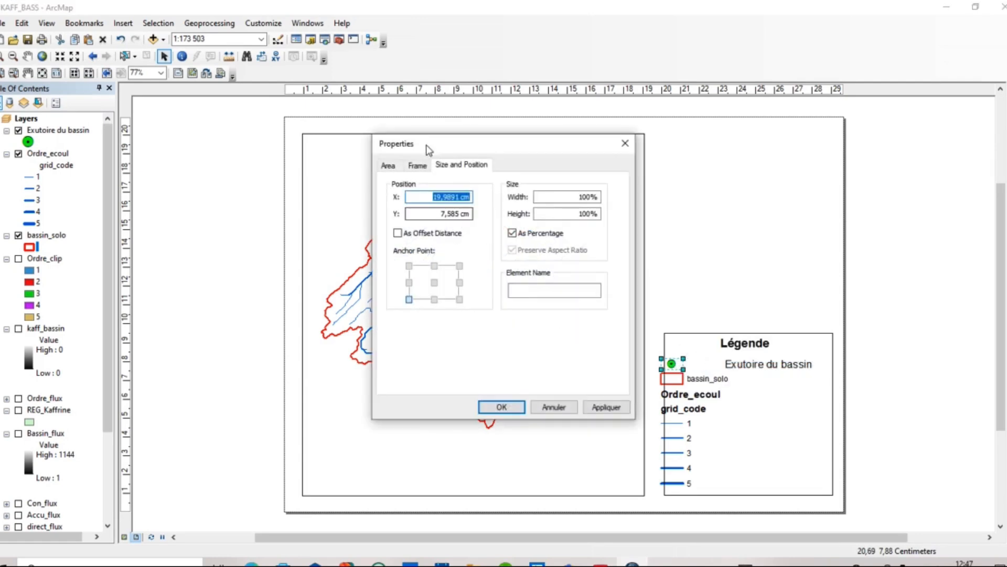
{"action": "left_click", "coordinate": [391, 168]}
{"action": "left_click", "coordinate": [554, 407]}
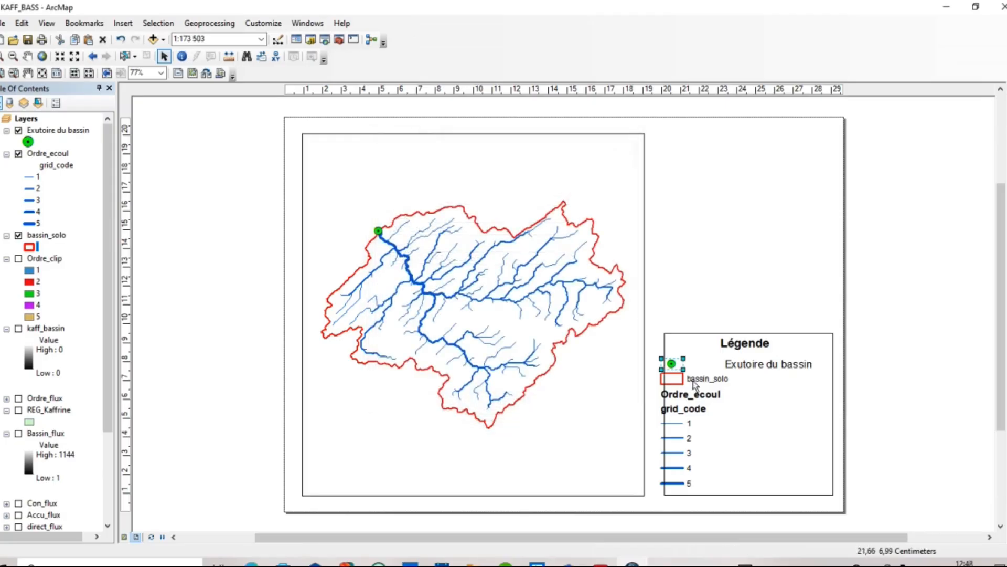
- Enlarge the green outlet symbol slightly, shifting it about 1 cm right, and move the "Exutoire du bassin" label about 1 cm left
{"action": "mouse_move", "coordinate": [680, 364]}
{"action": "left_mouse_down"}
{"action": "mouse_move", "coordinate": [693, 374]}
{"action": "mouse_move", "coordinate": [704, 364]}
{"action": "mouse_move", "coordinate": [693, 366]}
{"action": "left_mouse_up"}
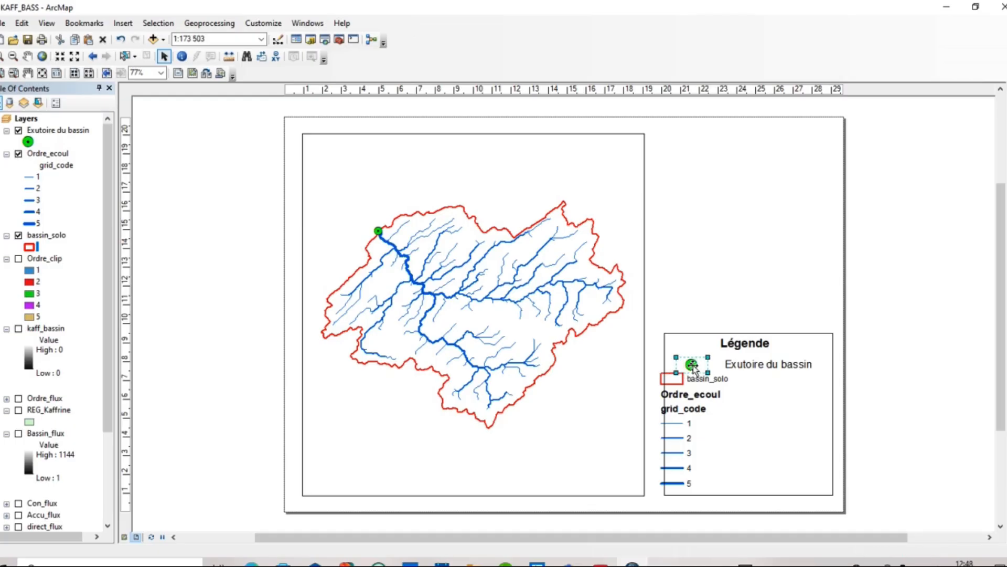
{"action": "left_click", "coordinate": [752, 364]}
{"action": "left_click_drag", "start_coordinate": [750, 365], "coordinate": [734, 365]}
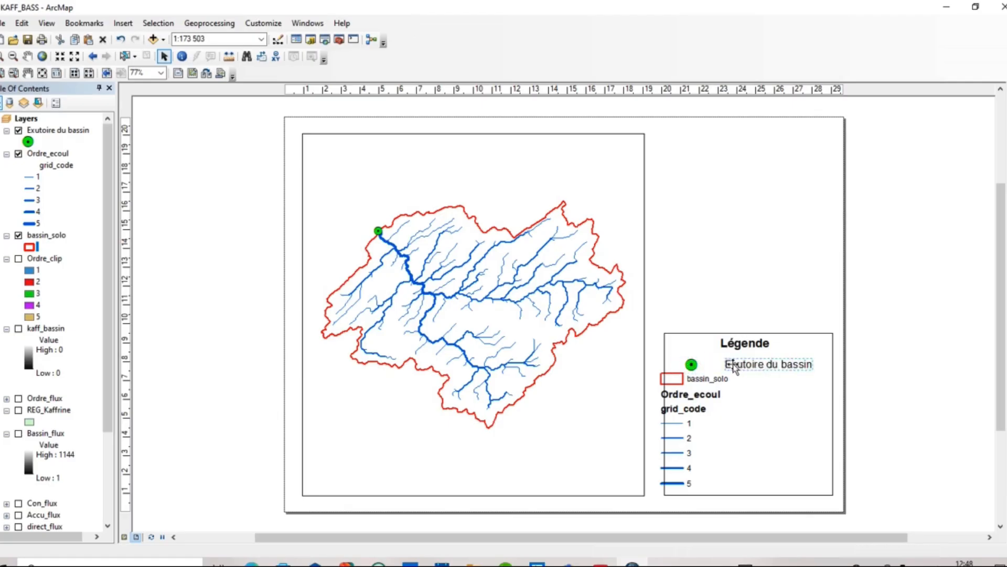
- Ungroup the "bassin_solo" legend entry into its symbol and label
{"action": "left_click", "coordinate": [673, 379]}
{"action": "left_click", "coordinate": [704, 380]}
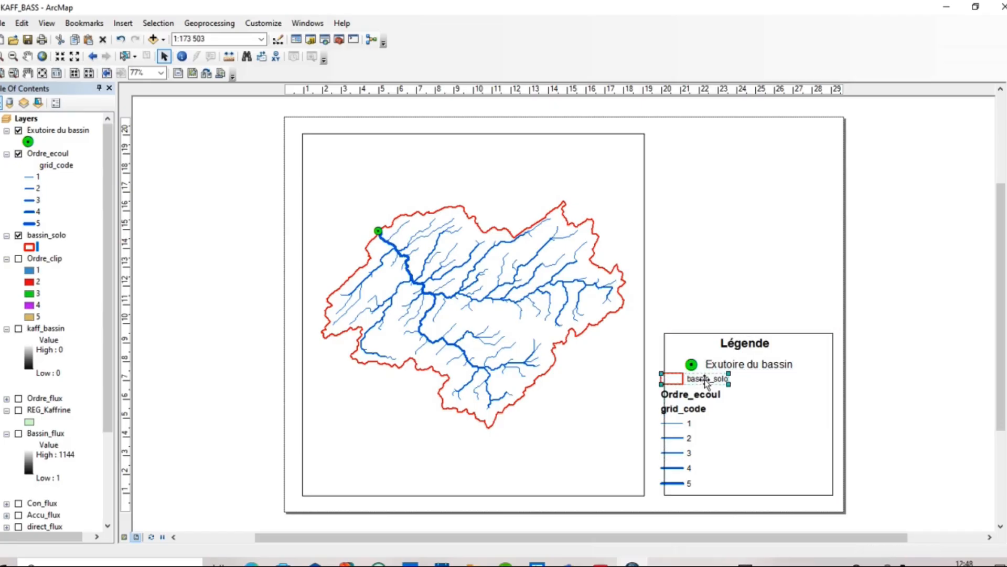
{"action": "right_click", "coordinate": [709, 382]}
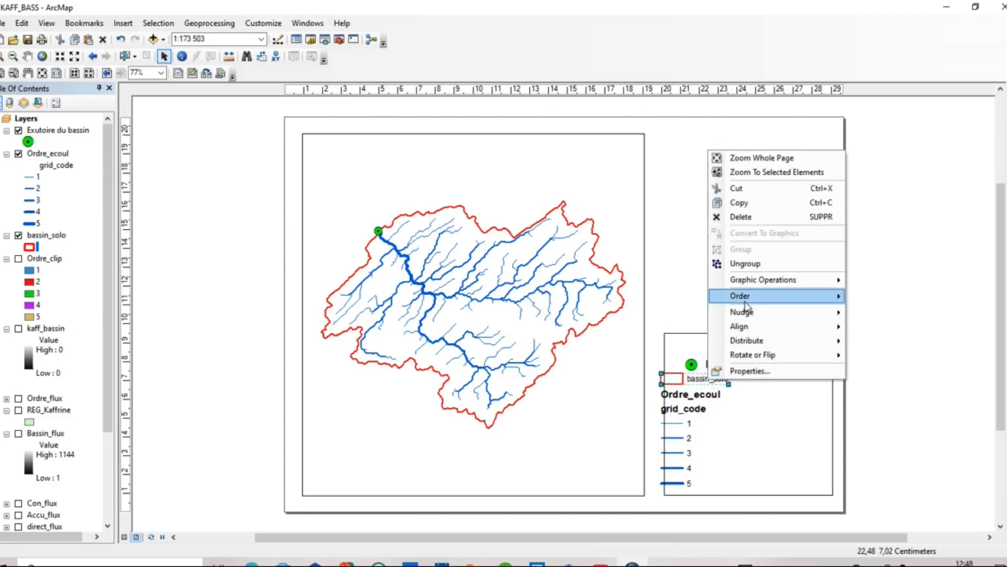
{"action": "left_click", "coordinate": [749, 264]}
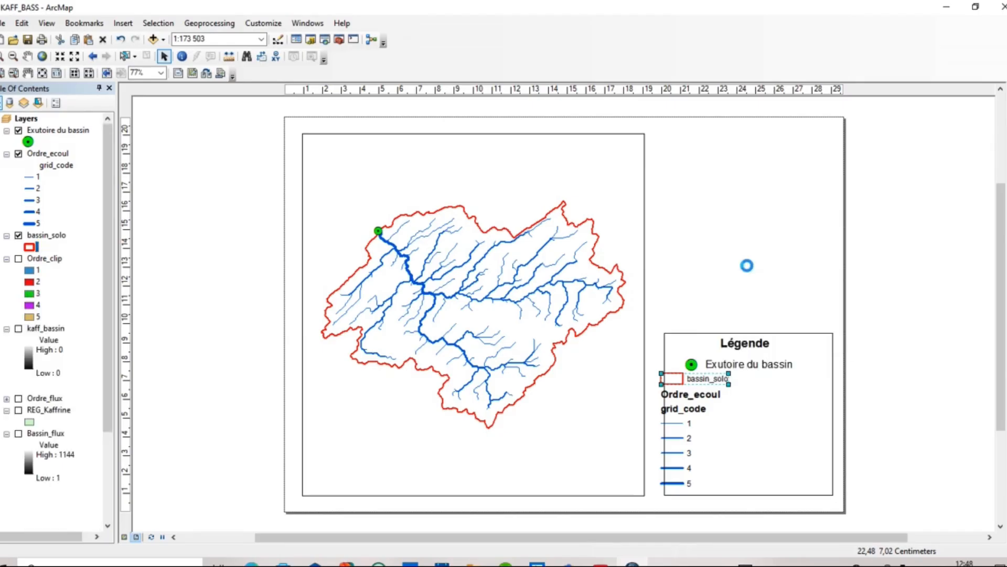
- Change the text of the "bassin_solo" legend label to "Bassin versant"
{"action": "left_click", "coordinate": [701, 380]}
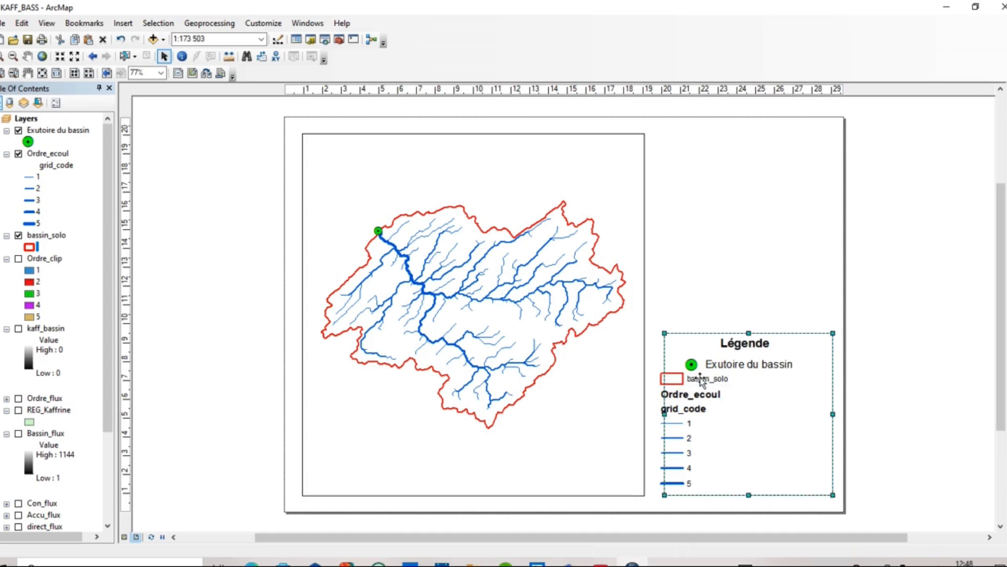
{"action": "left_click", "coordinate": [703, 379]}
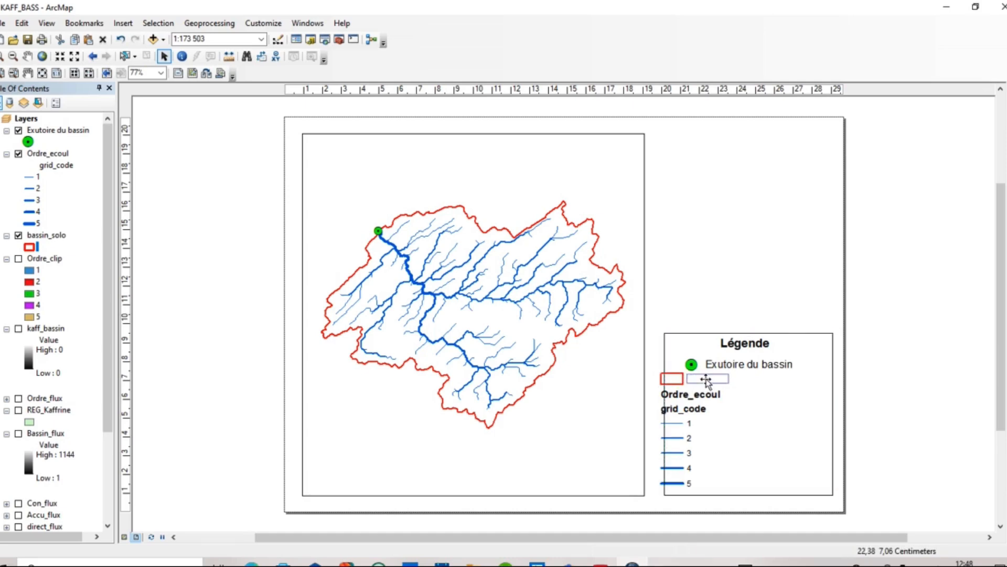
{"action": "double_click", "coordinate": [707, 380]}
{"action": "left_click", "coordinate": [440, 211]}
{"action": "key", "text": "BackSpace"}
{"action": "key", "text": "BackSpace"}
{"action": "key", "text": "BackSpace"}
{"action": "key", "text": "BackSpace"}
{"action": "key", "text": "BackSpace"}
{"action": "key", "text": "BackSpace"}
{"action": "key", "text": "BackSpace"}
{"action": "key", "text": "BackSpace"}
{"action": "key", "text": "BackSpace"}
{"action": "key", "text": "BackSpace"}
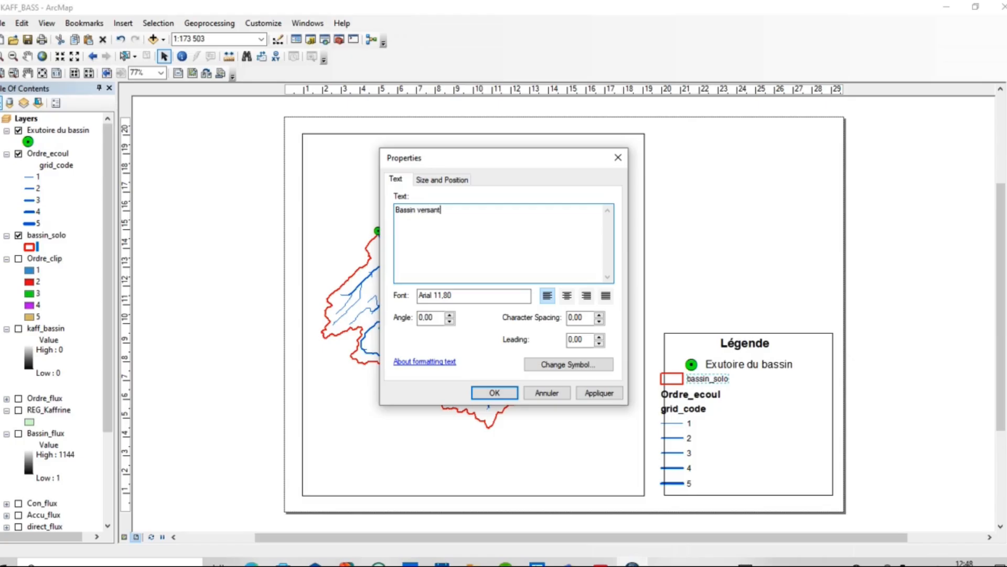
- Set the font size of the "Bassin versant" label to 16 and apply the changes
{"action": "left_click", "coordinate": [558, 368]}
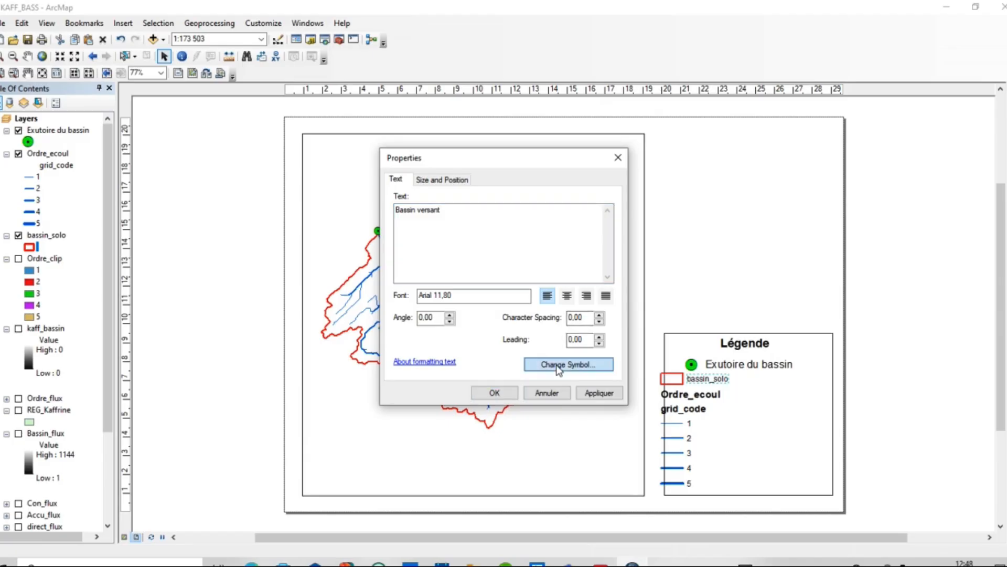
{"action": "left_click", "coordinate": [727, 275]}
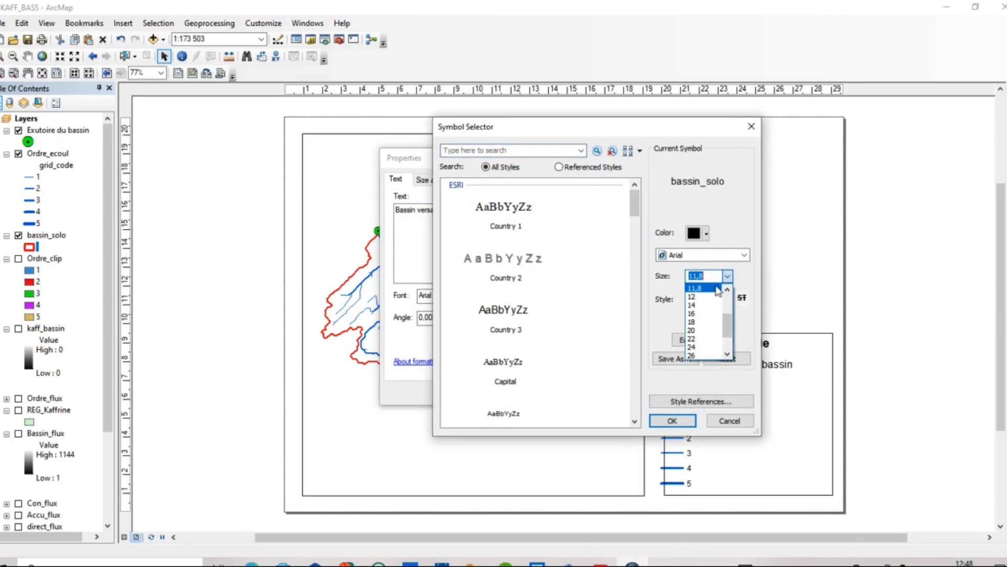
{"action": "left_click", "coordinate": [692, 313]}
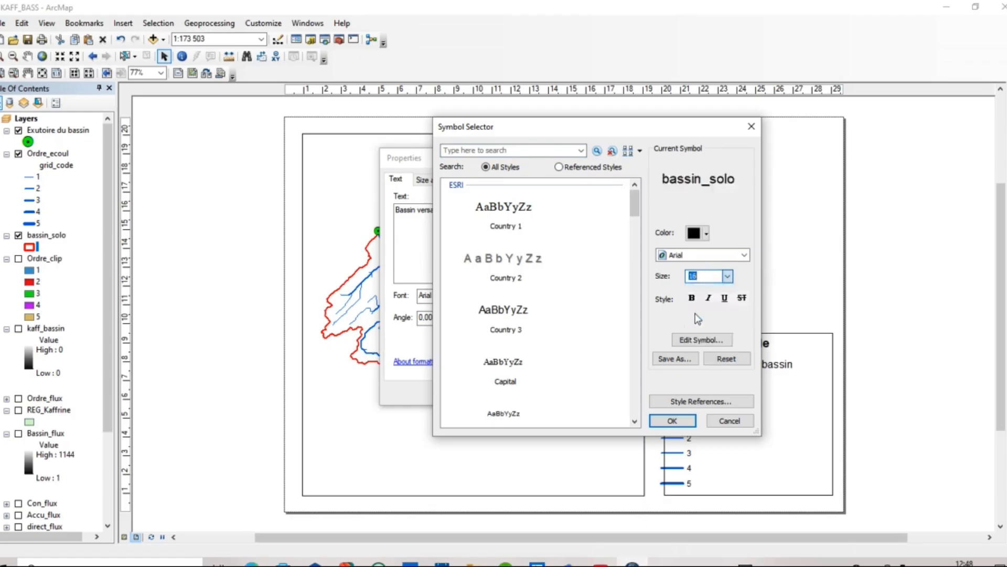
{"action": "left_click", "coordinate": [672, 420]}
{"action": "left_click", "coordinate": [588, 397]}
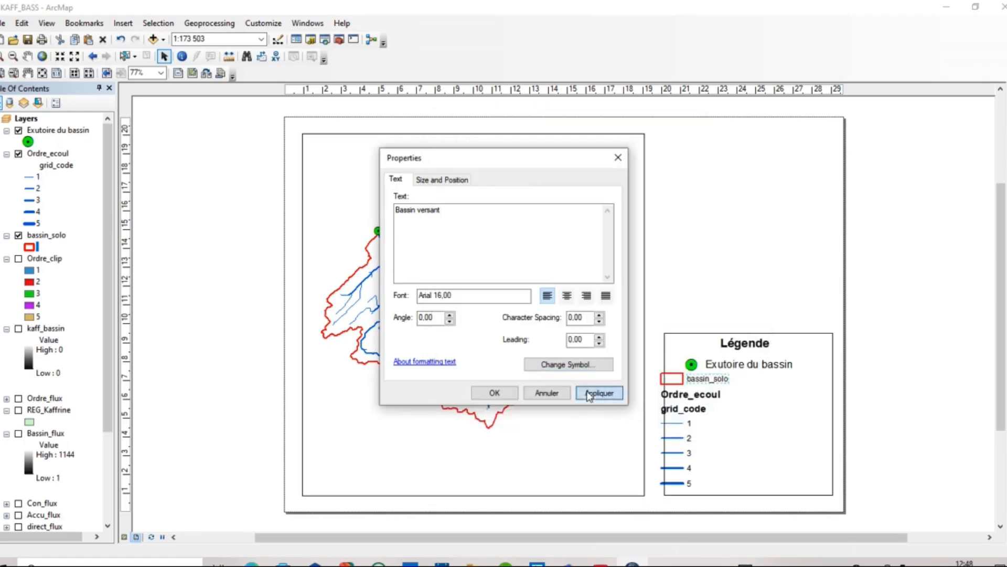
{"action": "left_click", "coordinate": [504, 393]}
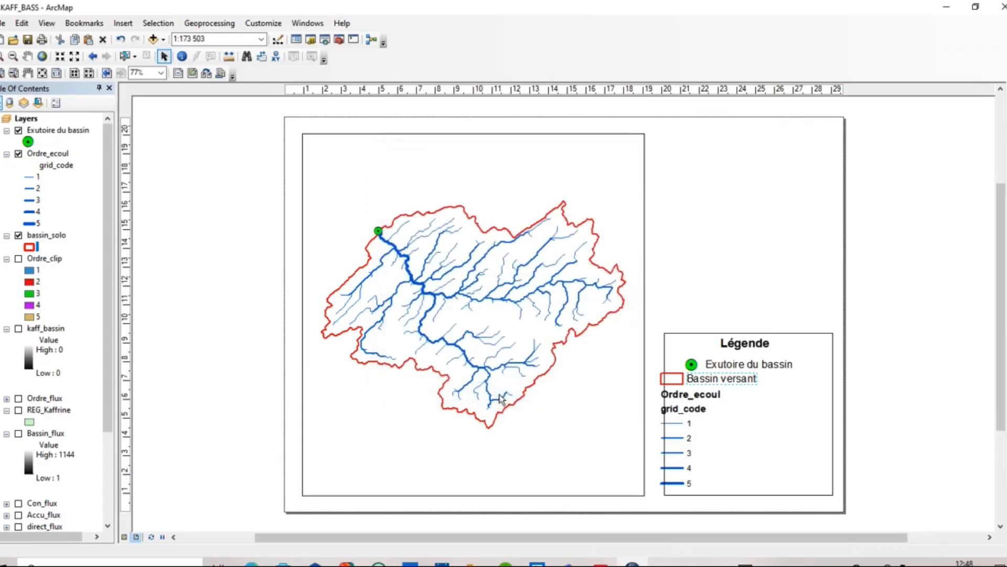
- Move the "Bassin versant" label and its red rectangle about 1 cm right, aligning them under the outlet entry
{"action": "left_click_drag", "start_coordinate": [720, 382], "coordinate": [738, 386]}
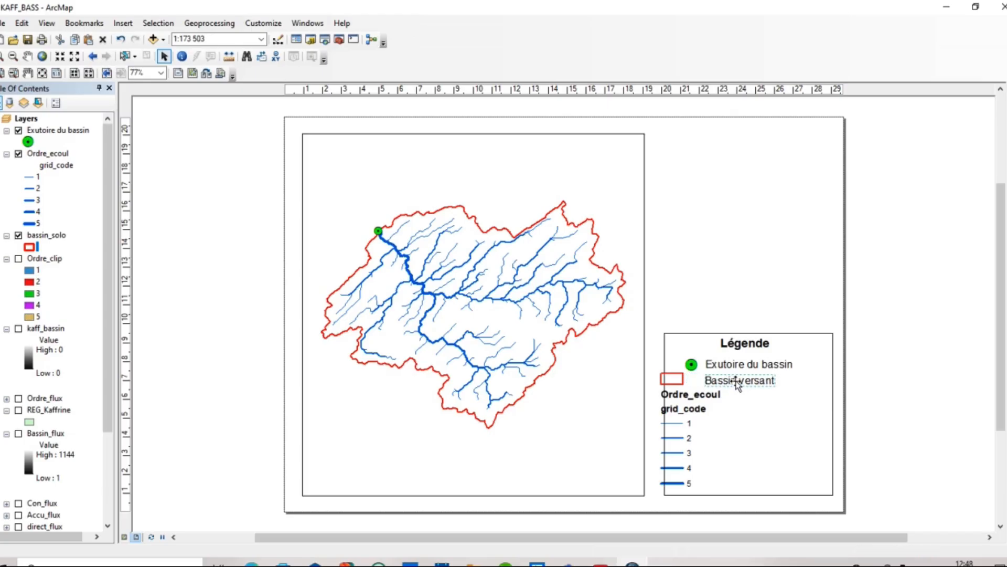
{"action": "left_click", "coordinate": [674, 381]}
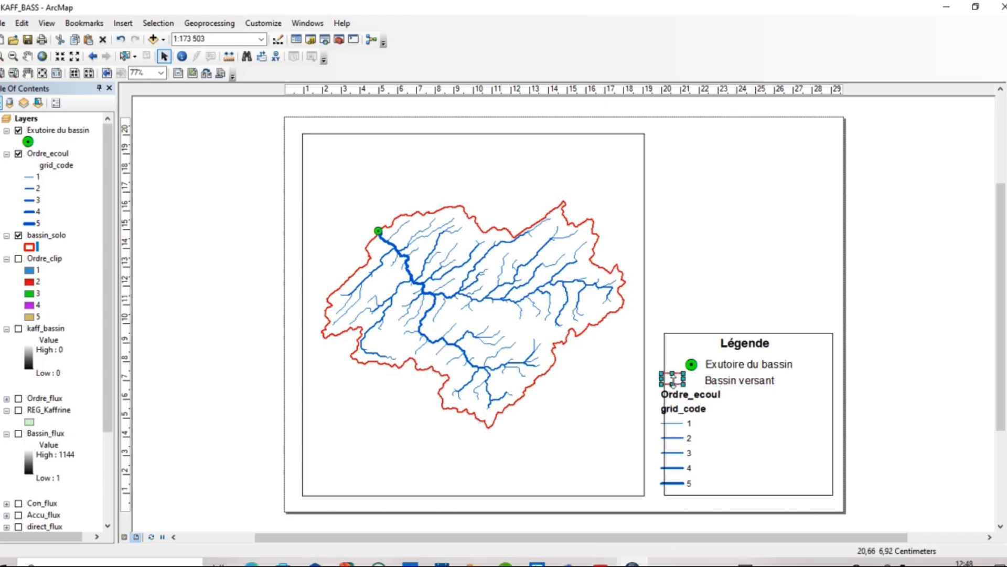
{"action": "left_click_drag", "start_coordinate": [676, 376], "coordinate": [693, 378]}
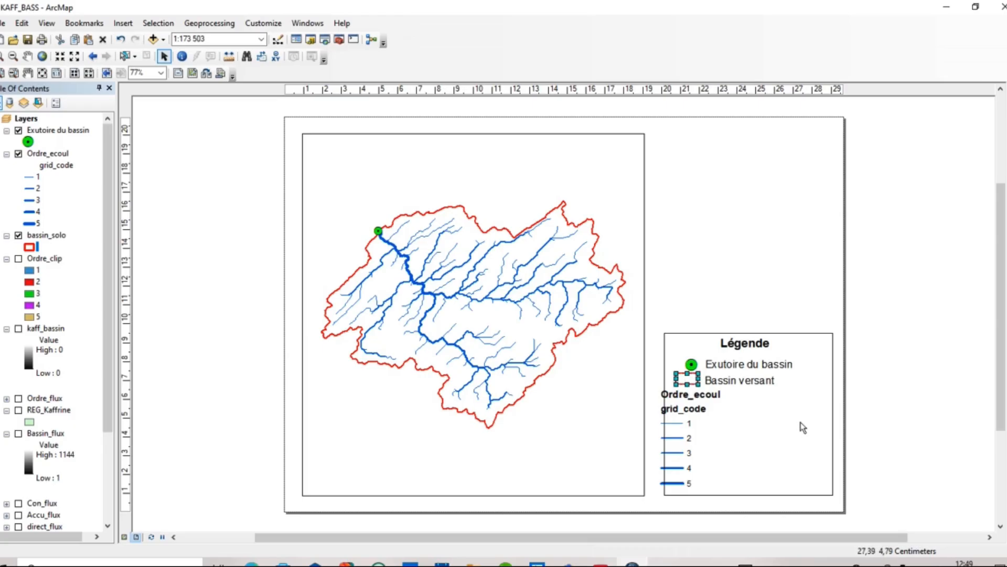
{"action": "left_click", "coordinate": [801, 425]}
{"action": "left_click", "coordinate": [688, 379]}
{"action": "left_click", "coordinate": [773, 411]}
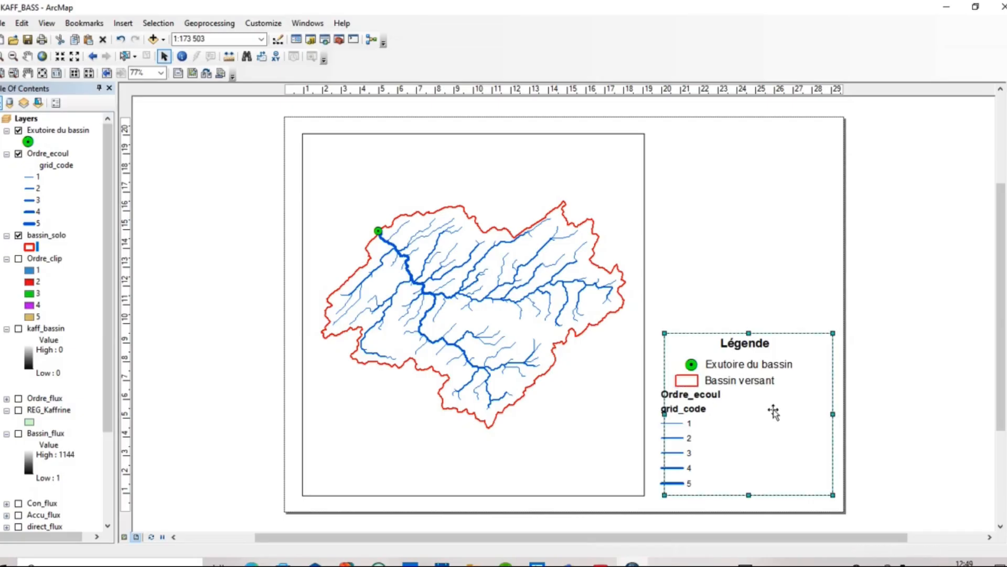
{"action": "left_click", "coordinate": [701, 395]}
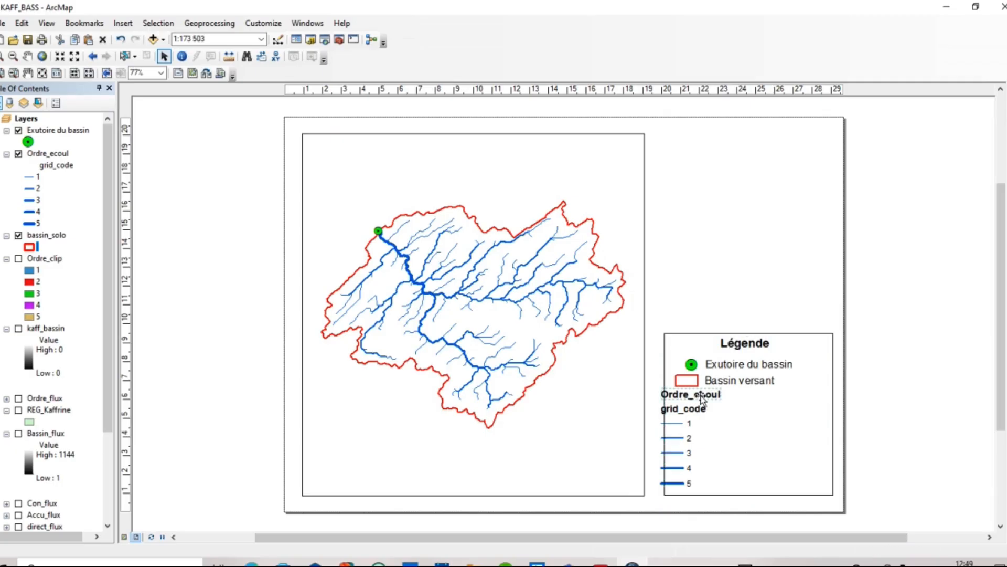
{"action": "double_click", "coordinate": [701, 397]}
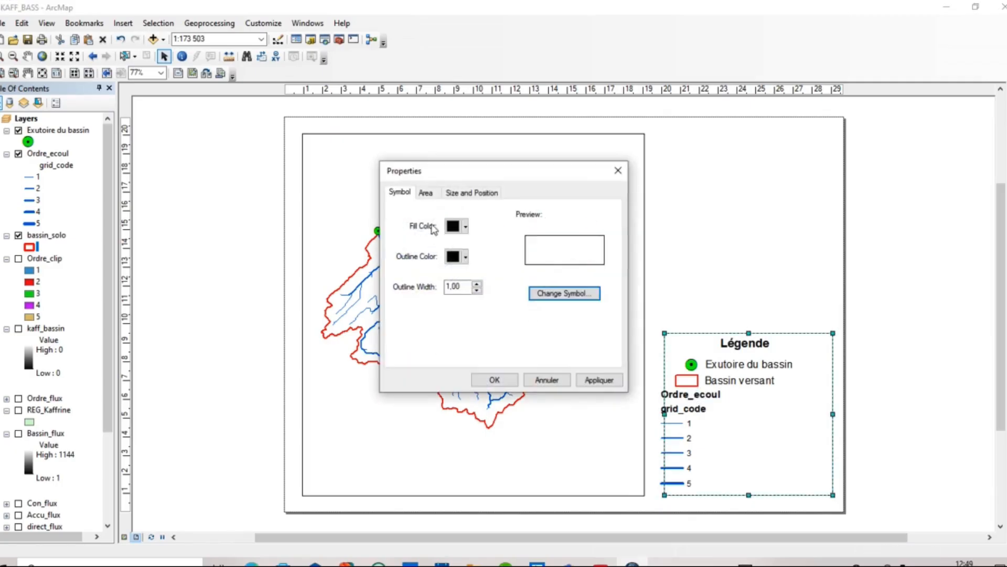
{"action": "left_click", "coordinate": [547, 379]}
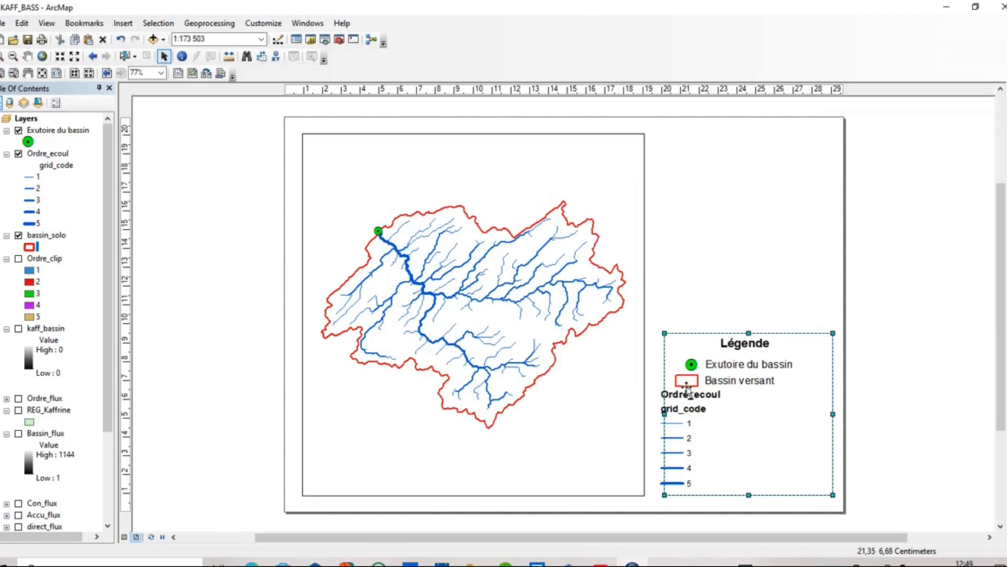
- Move the "Ordre_ecoul" heading about 2 cm to the right and change its text to "Ordre d'écoulement"
{"action": "left_click_drag", "start_coordinate": [684, 395], "coordinate": [729, 402]}
{"action": "double_click", "coordinate": [736, 402]}
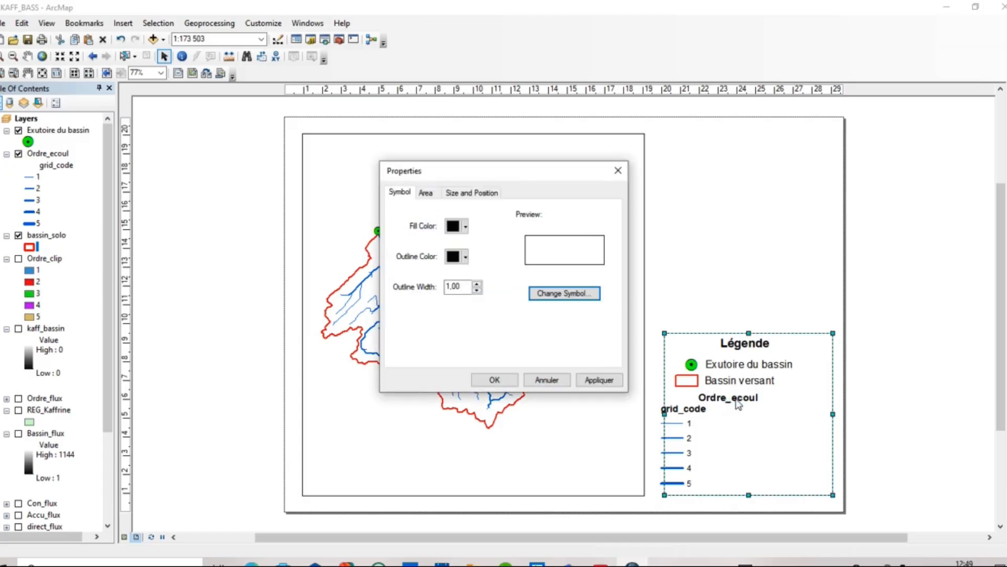
{"action": "left_click", "coordinate": [547, 379]}
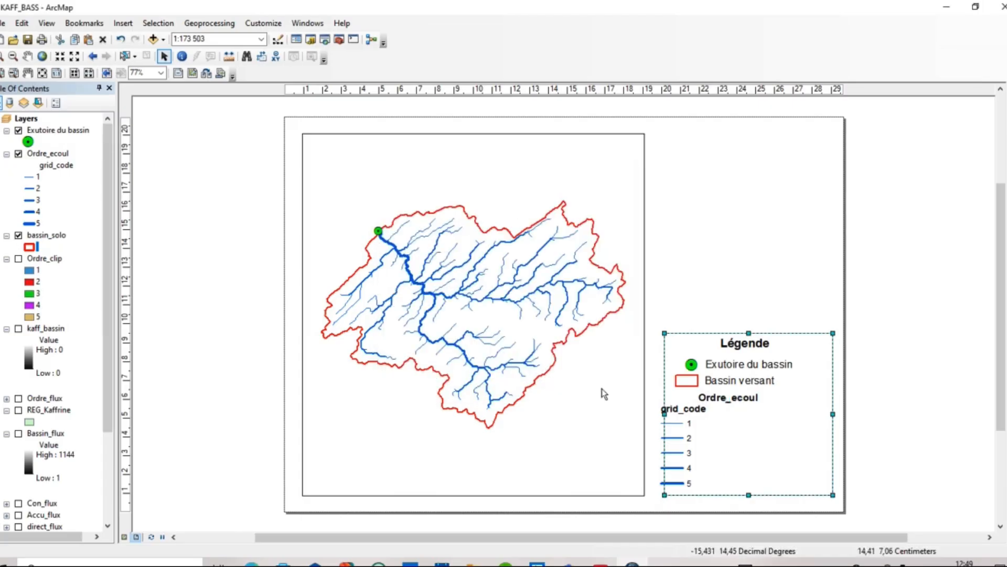
{"action": "right_click", "coordinate": [728, 399]}
{"action": "left_click", "coordinate": [742, 388]}
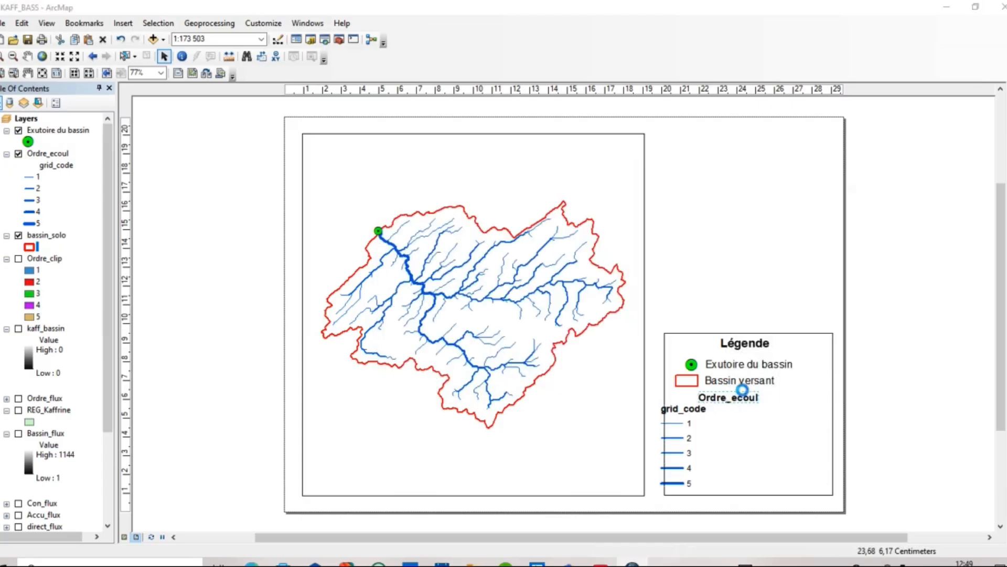
{"action": "key", "text": "BackSpace"}
{"action": "type", "text": "Ordre d'écoulement"}
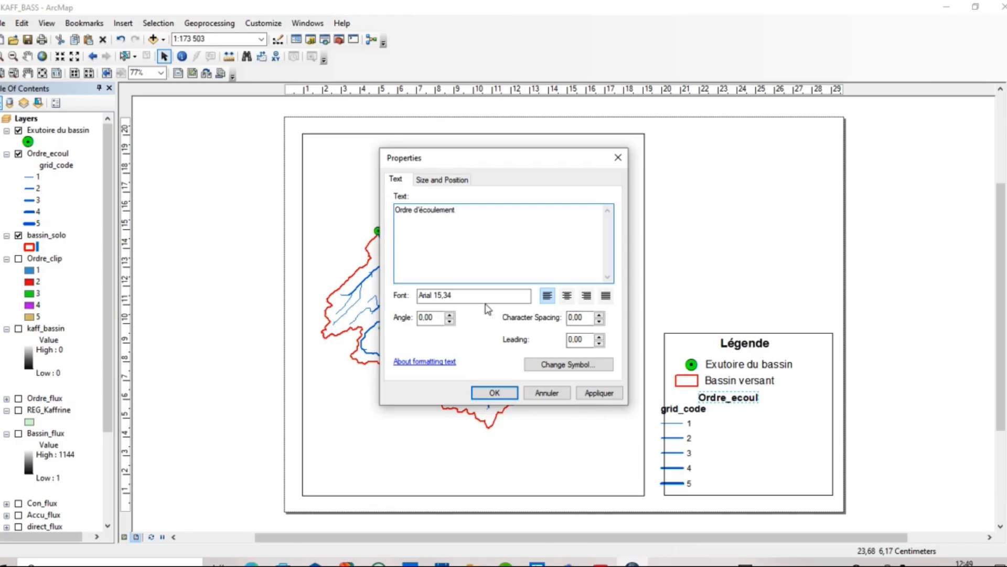
- Set the font size of the "Ordre d'écoulement" heading to 16 and apply the changes
{"action": "left_click", "coordinate": [580, 362]}
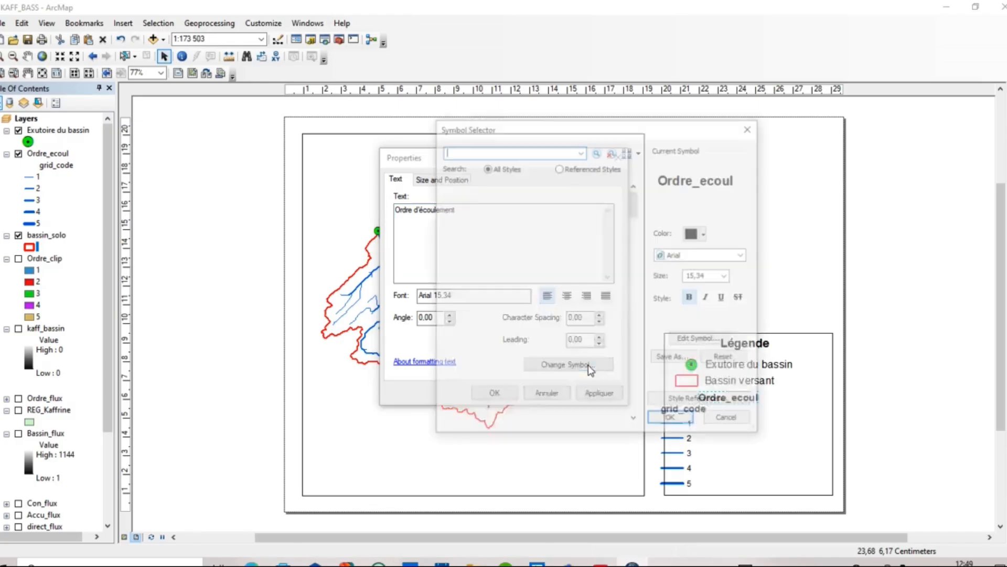
{"action": "left_click", "coordinate": [729, 277]}
{"action": "left_click", "coordinate": [704, 298]}
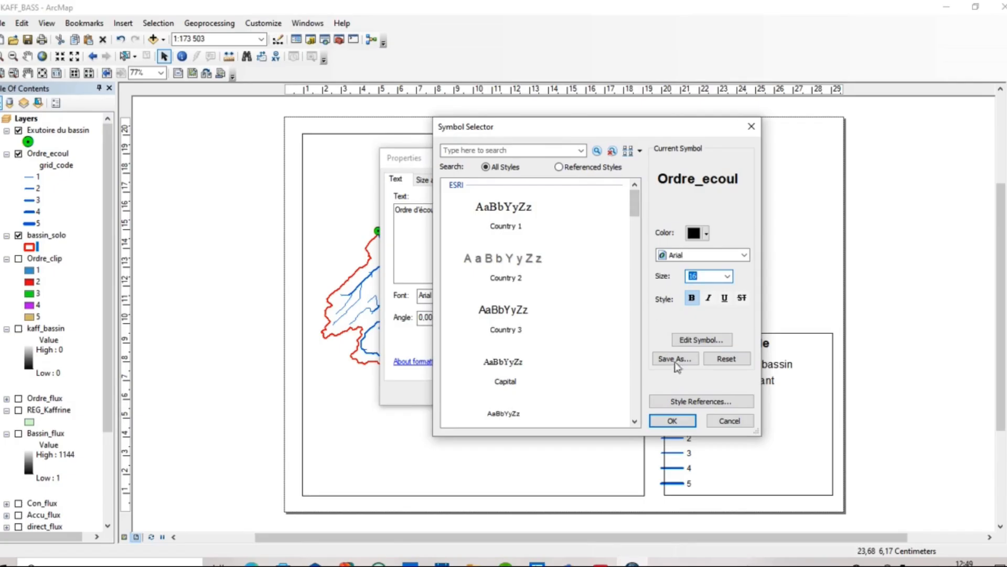
{"action": "left_click", "coordinate": [673, 421]}
{"action": "left_click", "coordinate": [599, 394]}
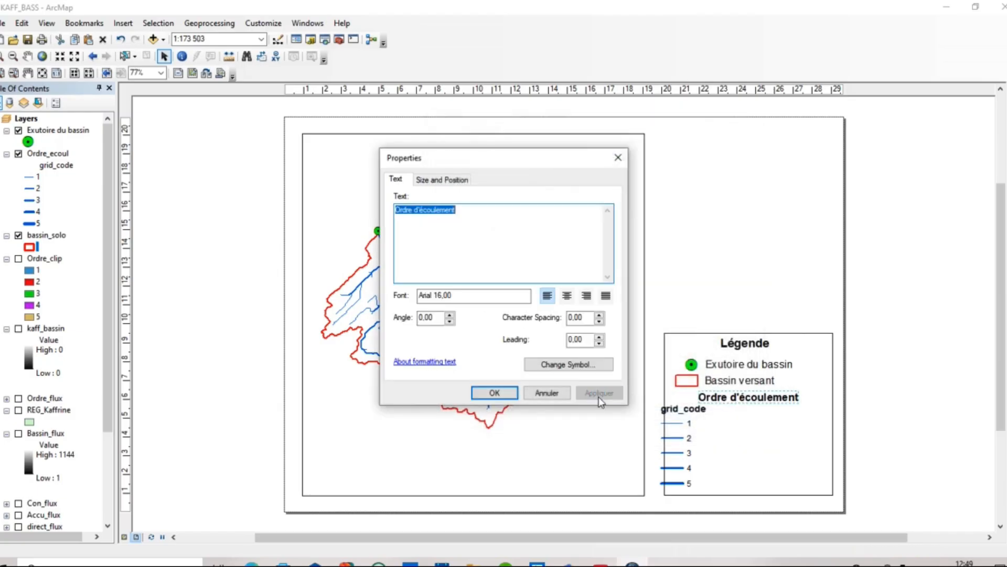
{"action": "left_click", "coordinate": [506, 393]}
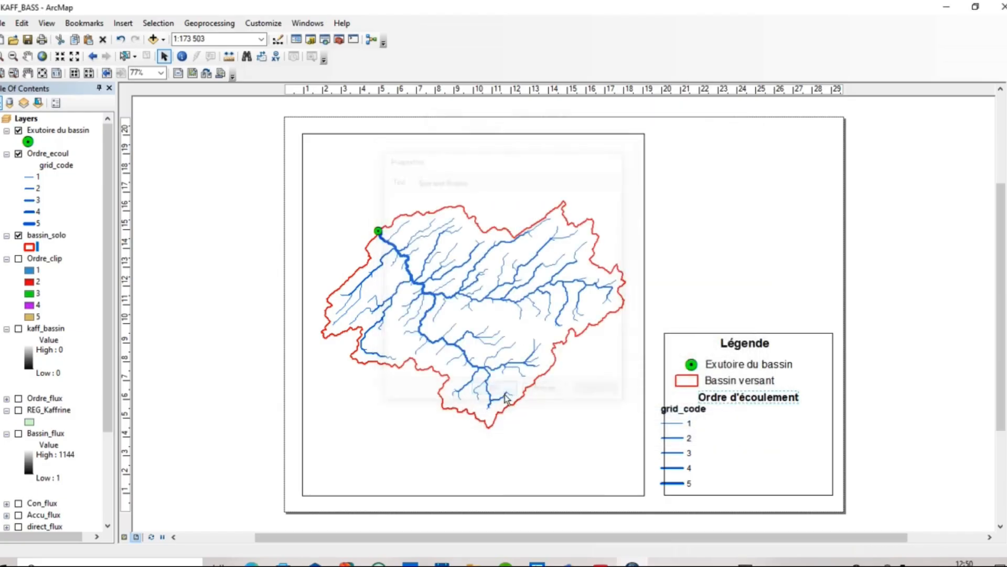
- Move the "Ordre d'écoulement" heading about 1.2 cm left to align with the red rectangle and delete the "grid_code" label
{"action": "left_click_drag", "start_coordinate": [765, 401], "coordinate": [742, 401]}
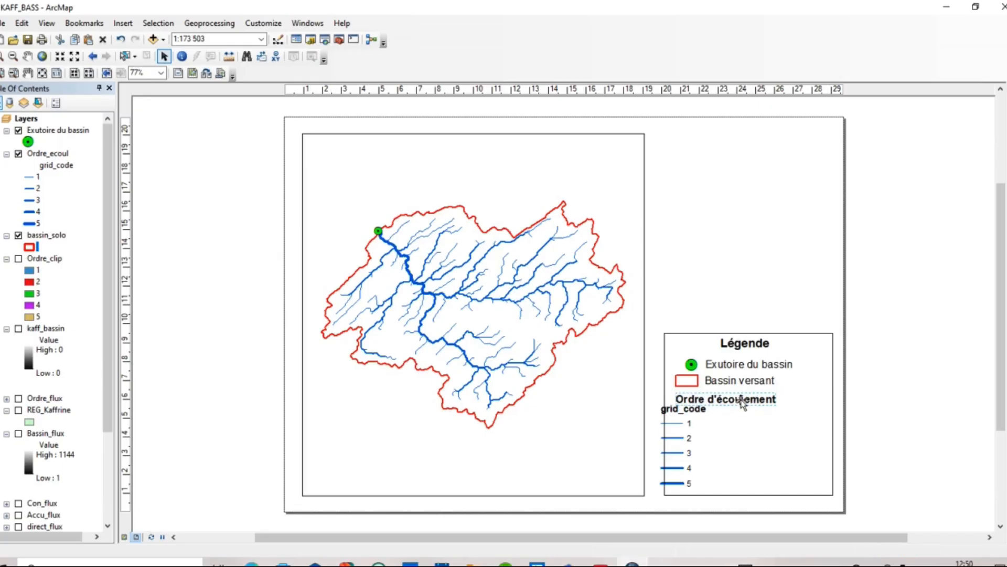
{"action": "left_click", "coordinate": [696, 406]}
{"action": "key", "text": "Delete"}
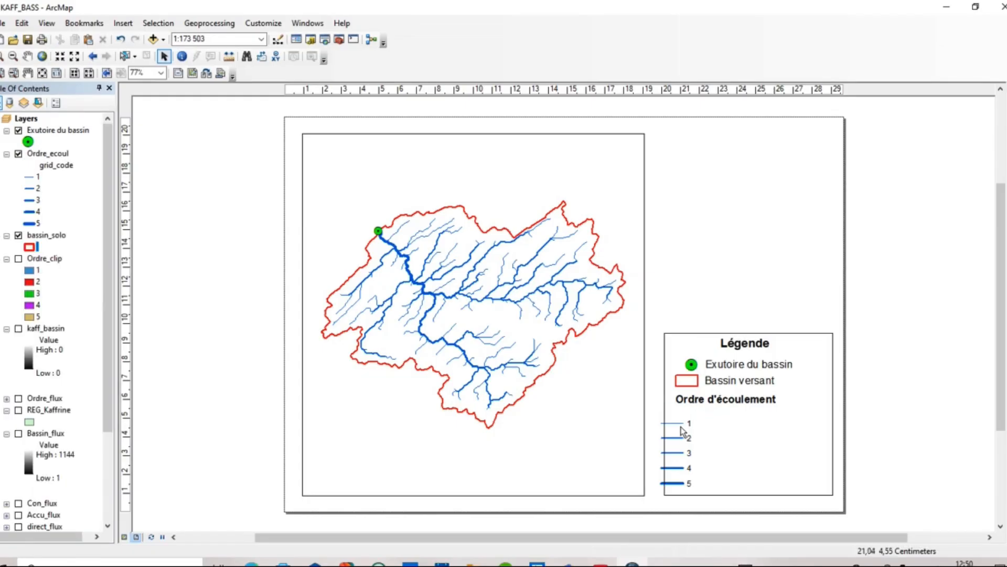
- Move the stream order entries 1 to 5 about 0.8 cm right into the frame, spacing them evenly below the "Ordre d'écoulement" heading
{"action": "left_click", "coordinate": [680, 425]}
{"action": "left_click_drag", "start_coordinate": [683, 425], "coordinate": [702, 419]}
{"action": "left_click", "coordinate": [691, 478]}
{"action": "left_click_drag", "start_coordinate": [690, 479], "coordinate": [695, 482]}
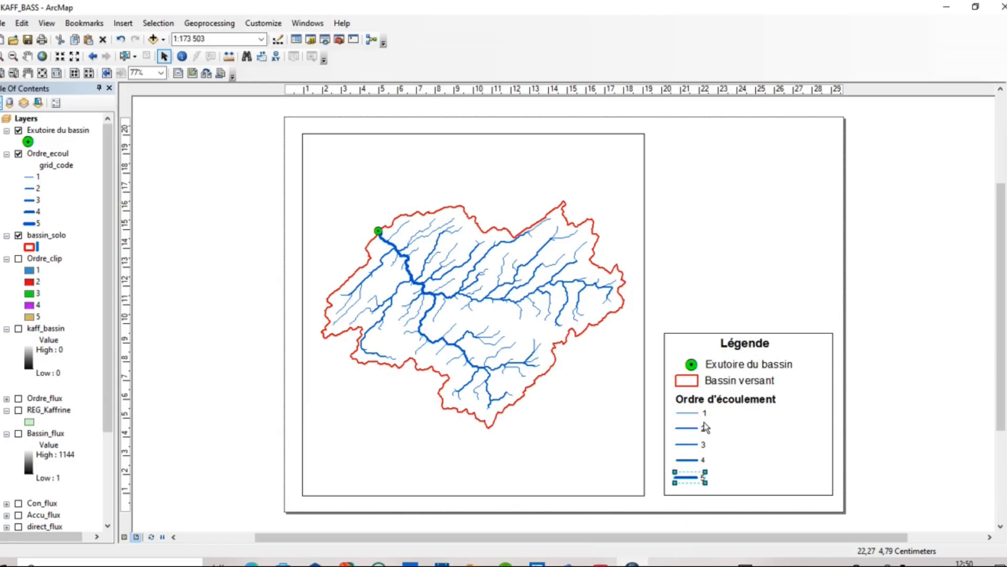
- Narrow the legend frame by about 0.2 cm and ungroup the first stream order entry
{"action": "left_click", "coordinate": [804, 454]}
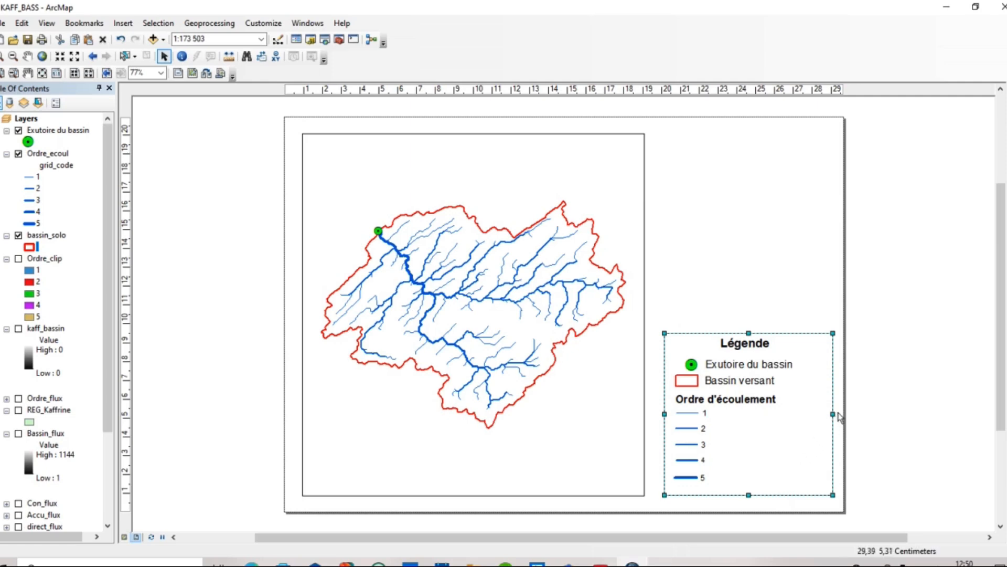
{"action": "left_click_drag", "start_coordinate": [833, 414], "coordinate": [829, 415]}
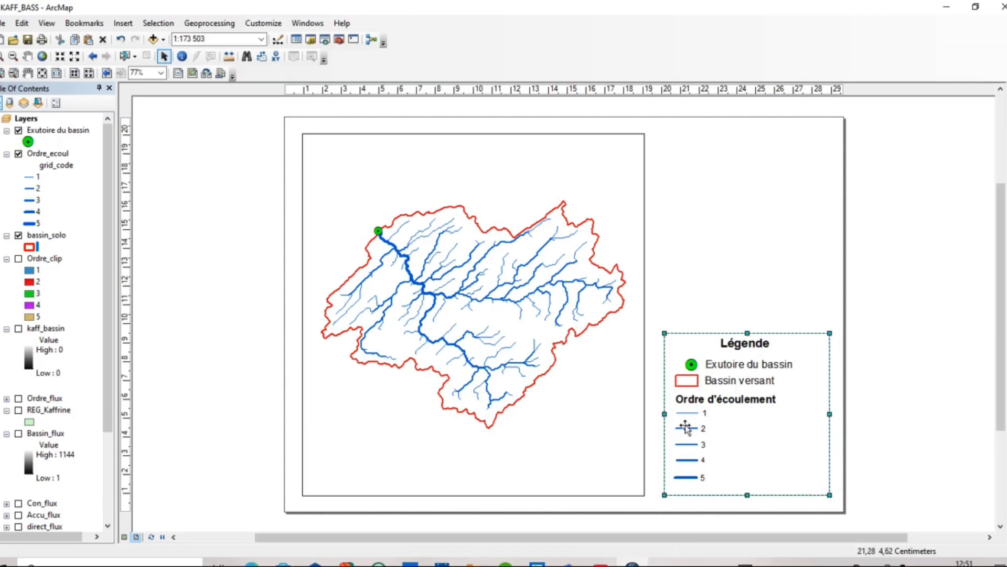
{"action": "left_click", "coordinate": [706, 415]}
{"action": "right_click", "coordinate": [700, 415]}
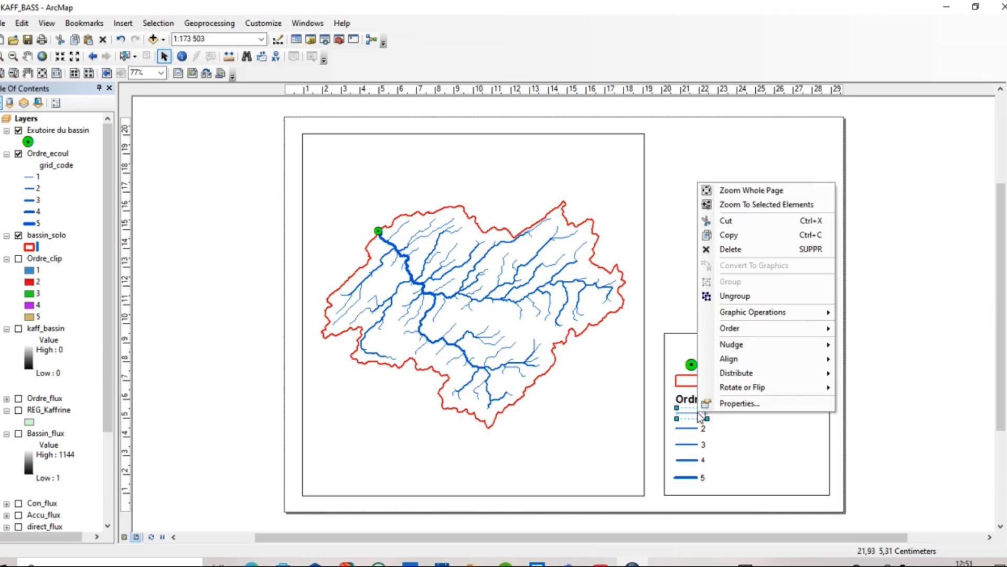
{"action": "left_click", "coordinate": [731, 296]}
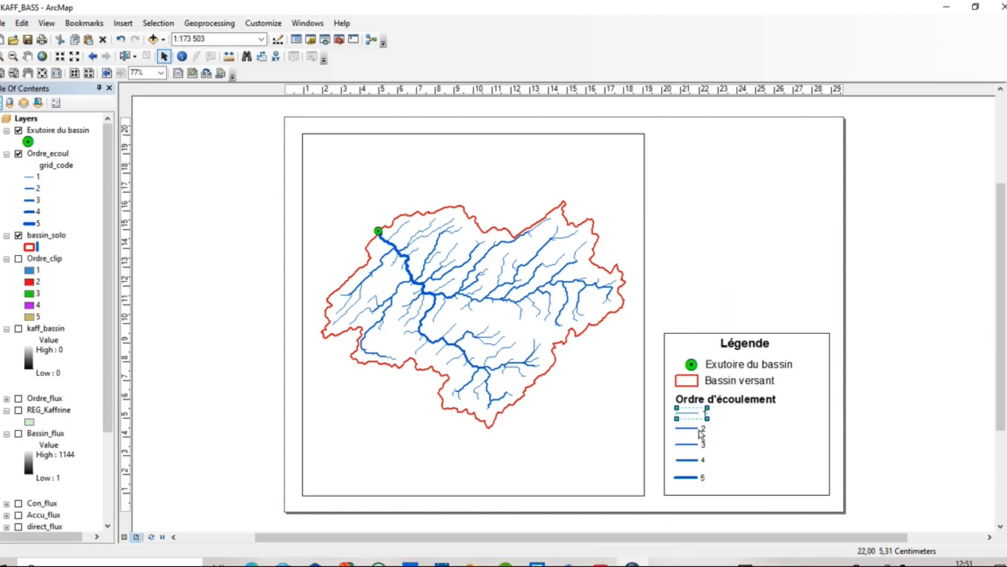
- Change the first stream order label to "1er Ordre" with a font size of 16
{"action": "left_click", "coordinate": [706, 416]}
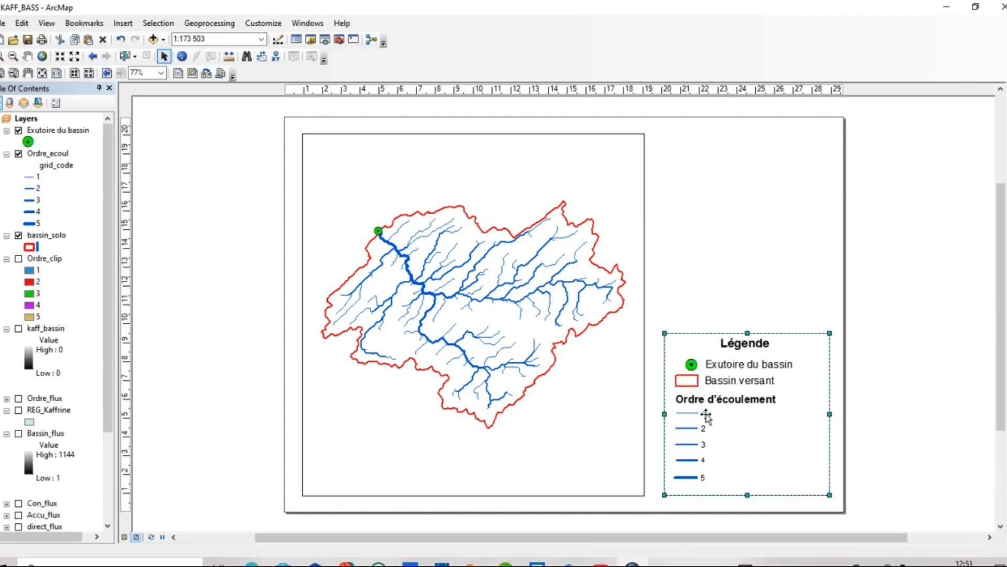
{"action": "left_click", "coordinate": [705, 415]}
{"action": "right_click", "coordinate": [704, 411]}
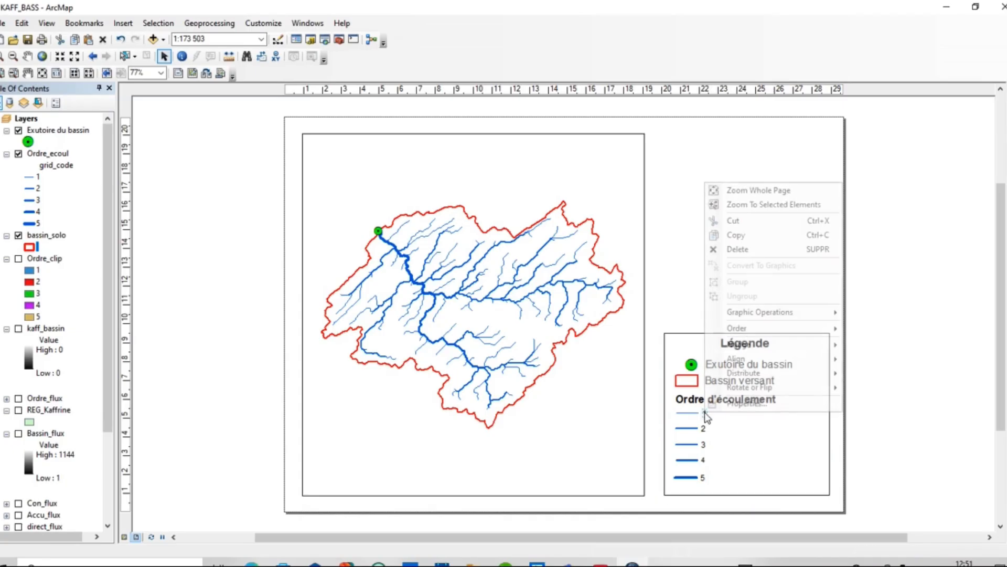
{"action": "left_click", "coordinate": [720, 403]}
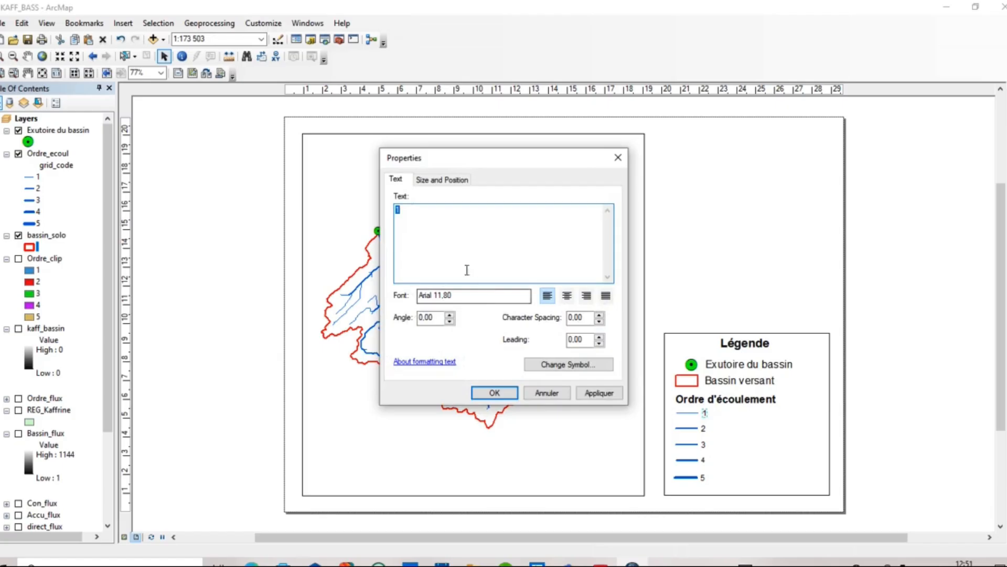
{"action": "left_click", "coordinate": [420, 223]}
{"action": "type", "text": "er Ordre"}
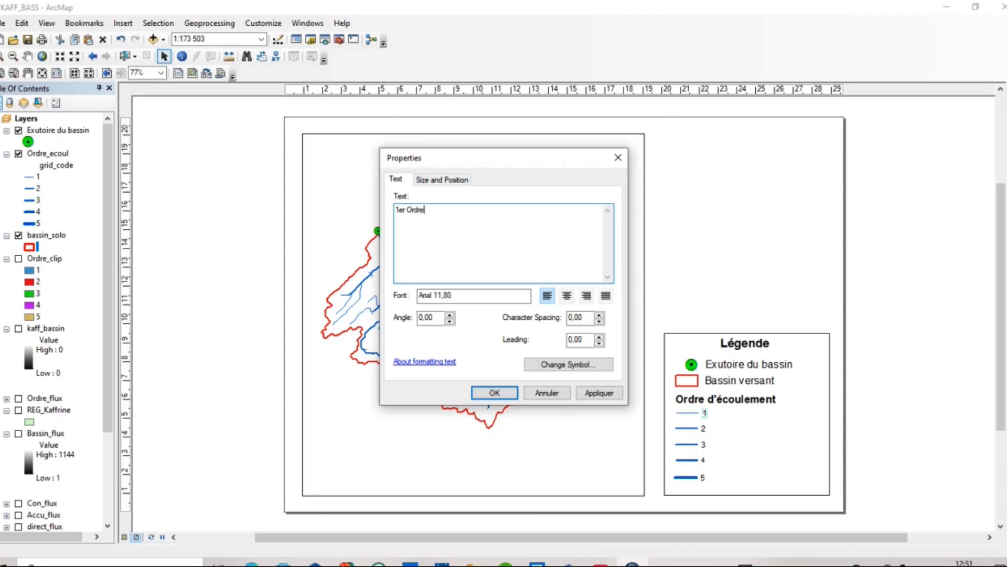
{"action": "left_click", "coordinate": [587, 394]}
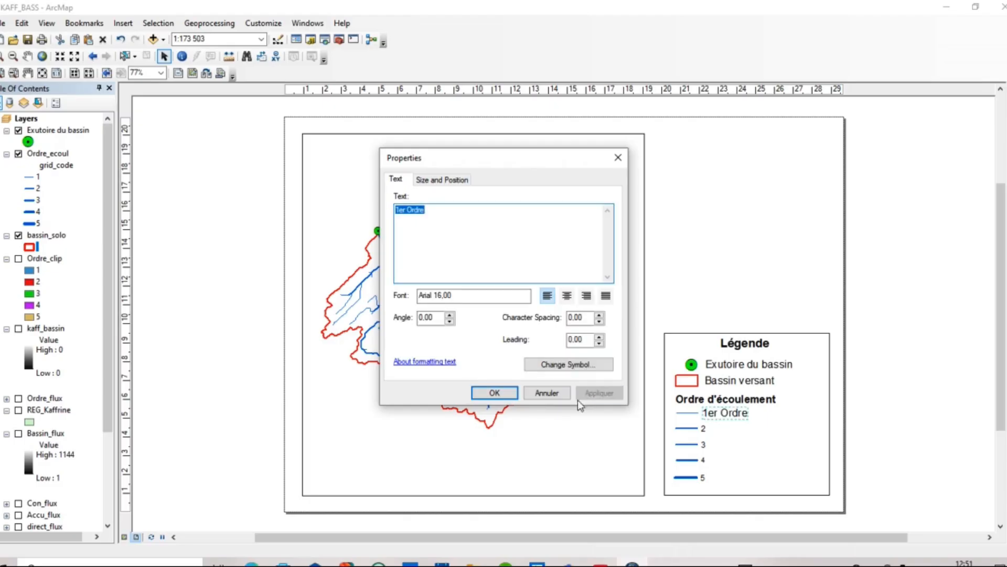
{"action": "left_click", "coordinate": [495, 393]}
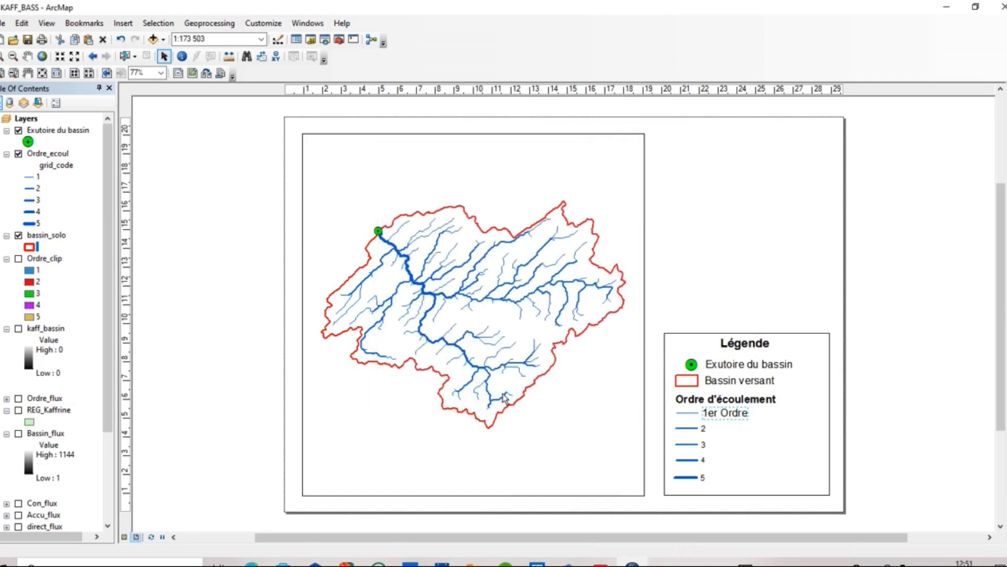
- Ungroup the second stream order entry in the legend
{"action": "left_click", "coordinate": [703, 430]}
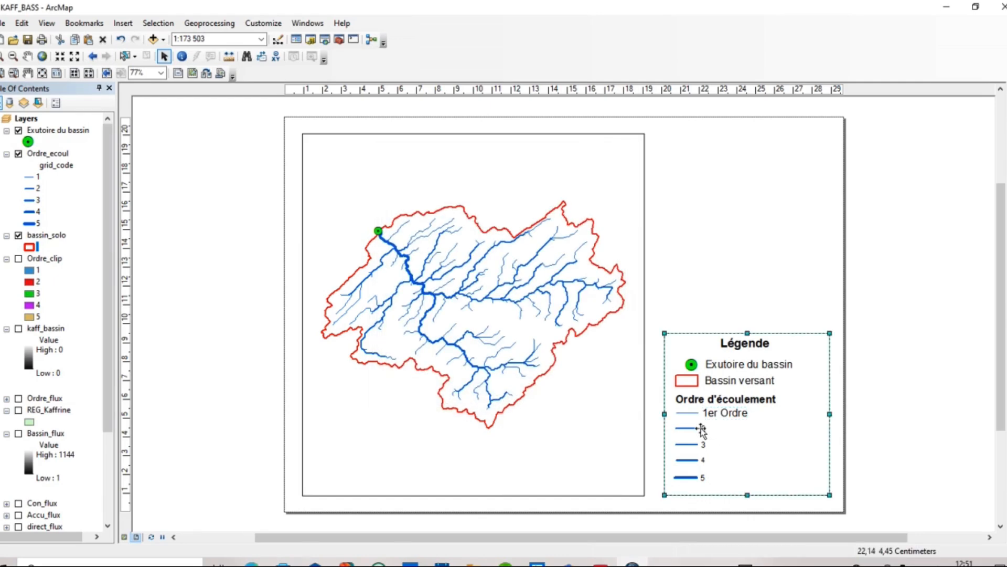
{"action": "left_click", "coordinate": [699, 429]}
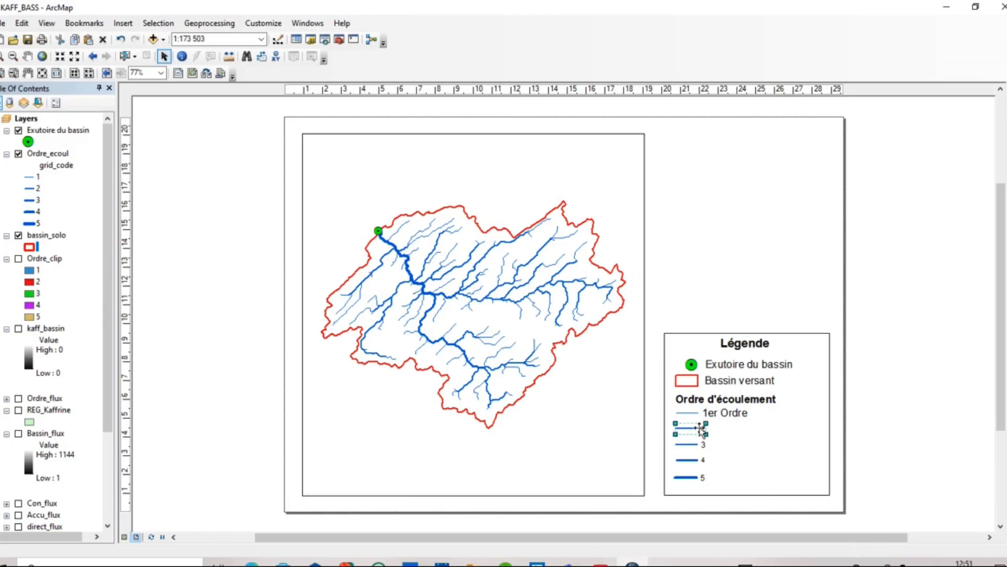
{"action": "right_click", "coordinate": [699, 429]}
{"action": "left_click", "coordinate": [732, 314]}
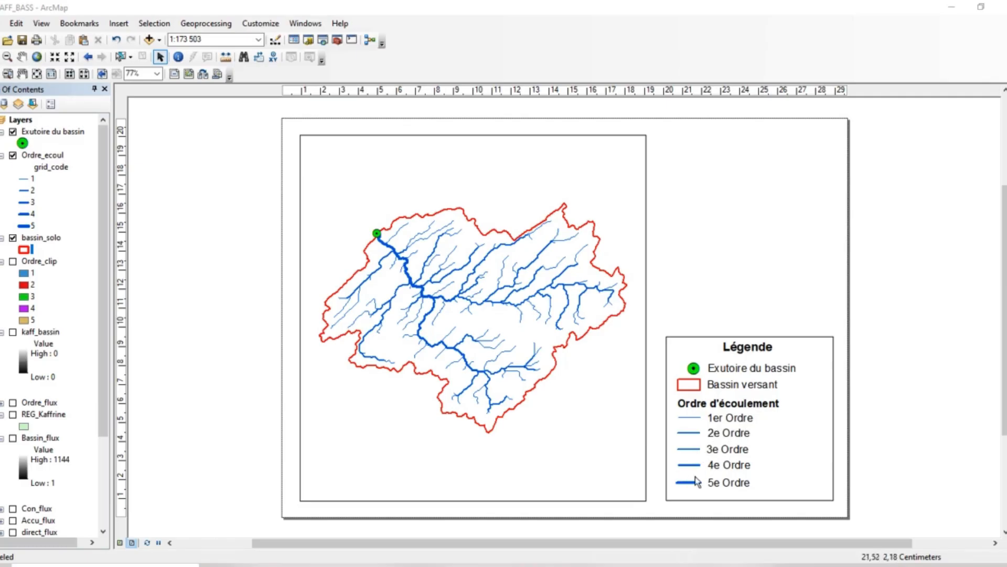
{"action": "left_click", "coordinate": [750, 349]}
{"action": "left_click", "coordinate": [751, 349]}
{"action": "double_click", "coordinate": [751, 350]}
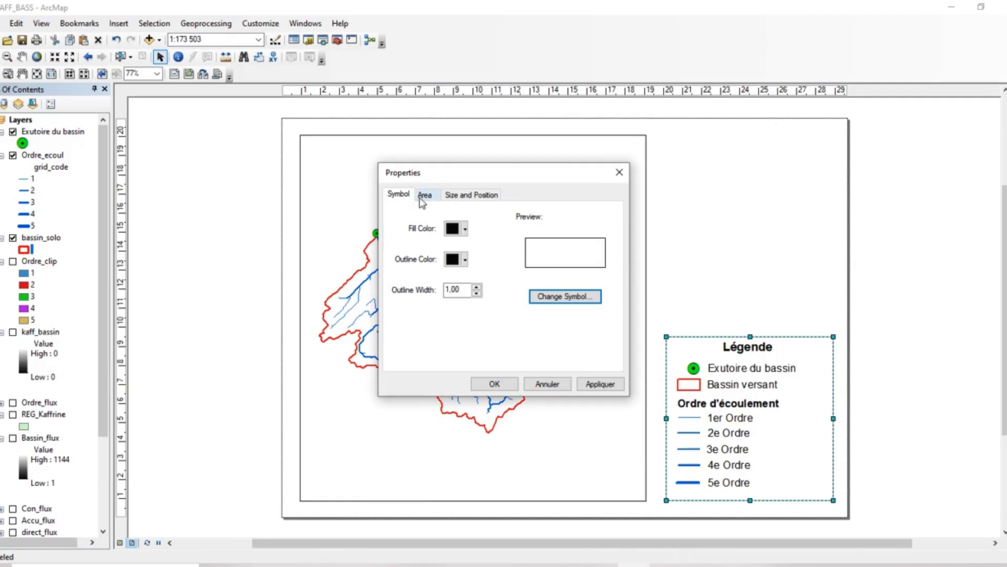
{"action": "left_click", "coordinate": [547, 385]}
- Underline the "Légende" title and set its font size to 20
{"action": "left_click", "coordinate": [745, 347]}
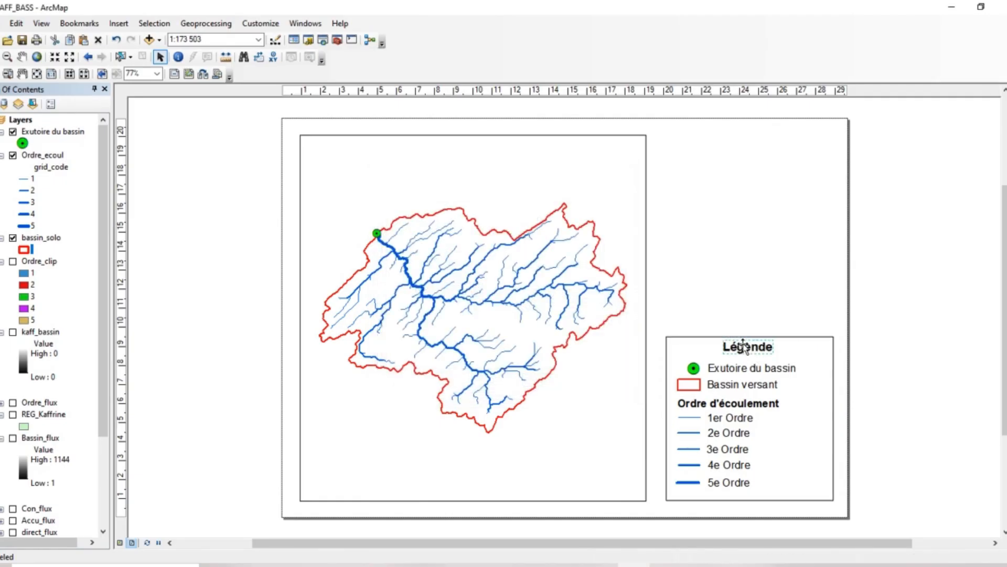
{"action": "right_click", "coordinate": [745, 347]}
{"action": "left_click", "coordinate": [757, 346]}
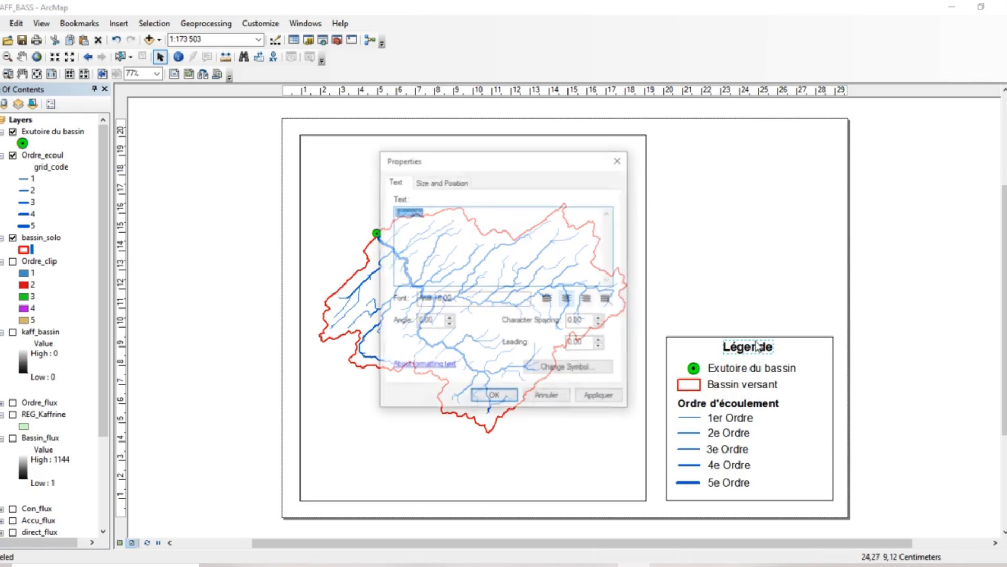
{"action": "left_click", "coordinate": [565, 368]}
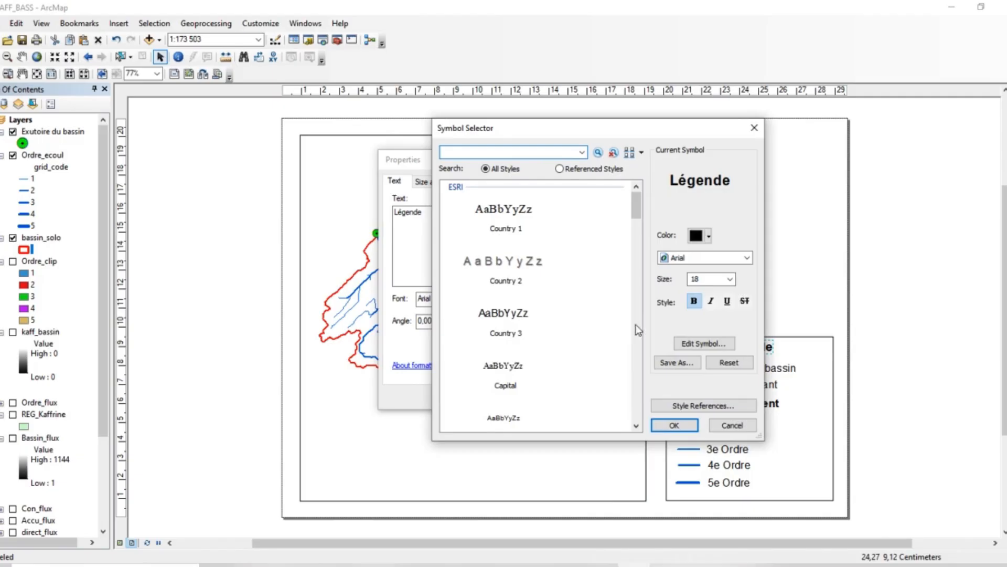
{"action": "left_click", "coordinate": [728, 300]}
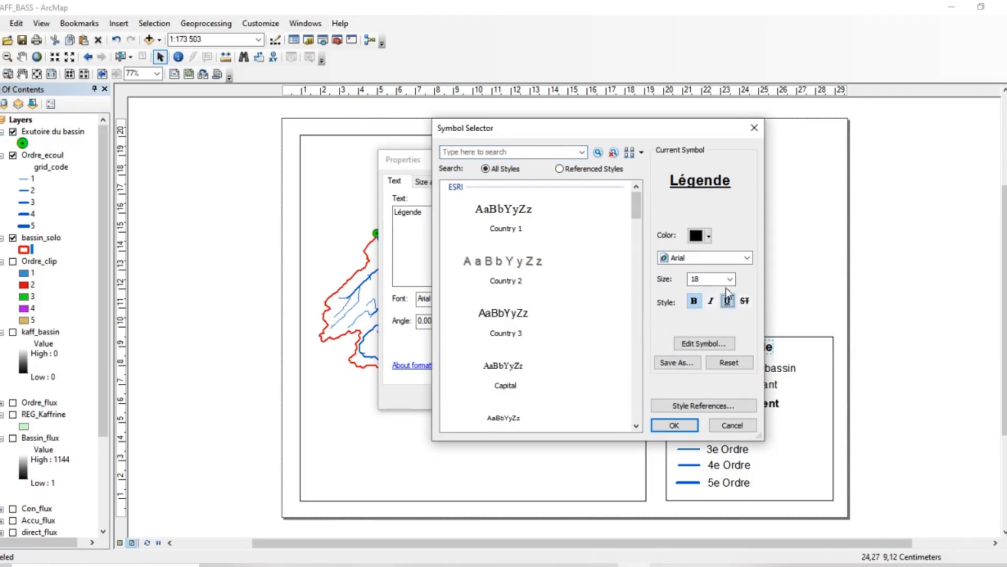
{"action": "left_click", "coordinate": [730, 278]}
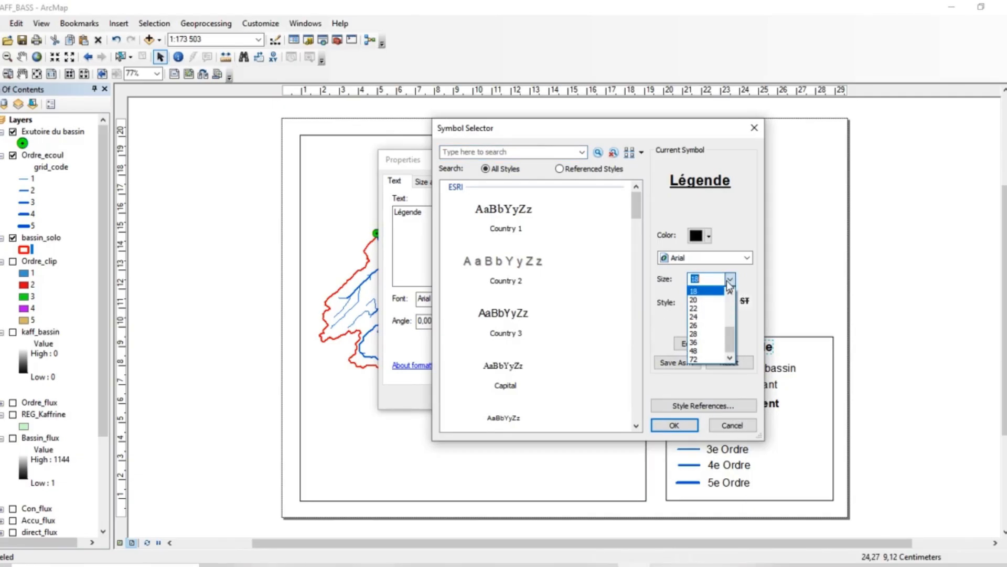
{"action": "left_click", "coordinate": [701, 302]}
{"action": "left_click", "coordinate": [676, 425]}
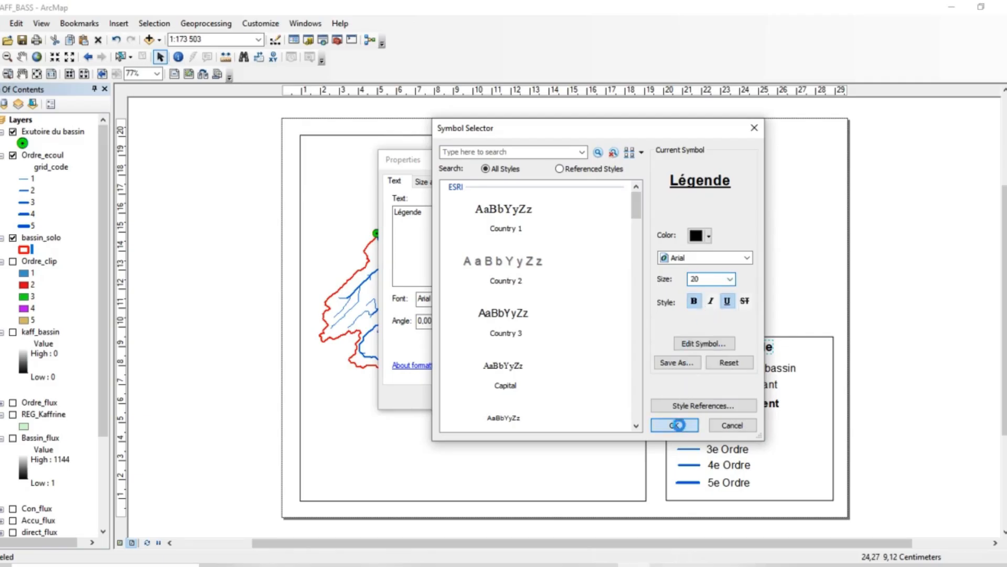
{"action": "left_click", "coordinate": [486, 398]}
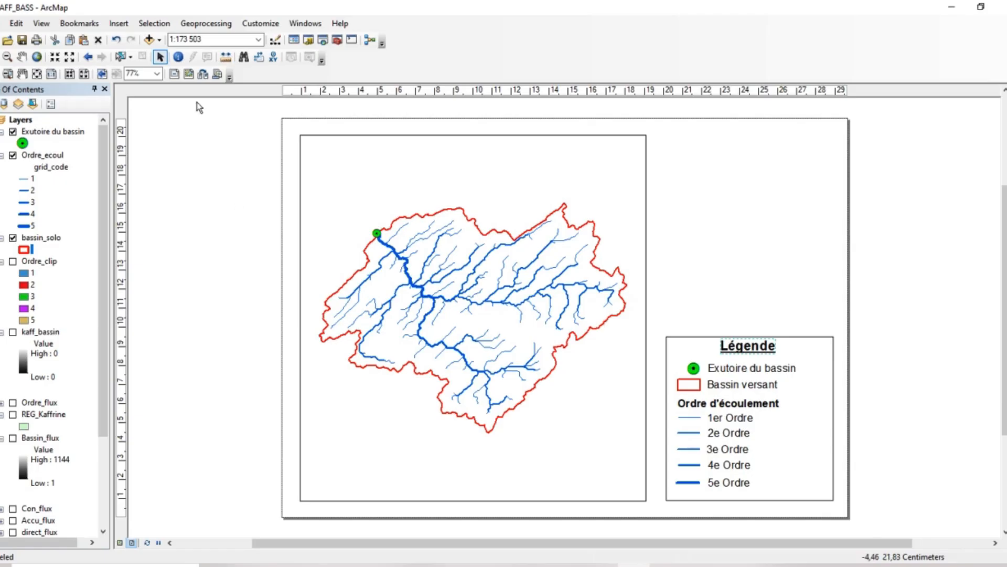
- Insert the ESRI North 7 north arrow into the layout
{"action": "left_click", "coordinate": [120, 24]}
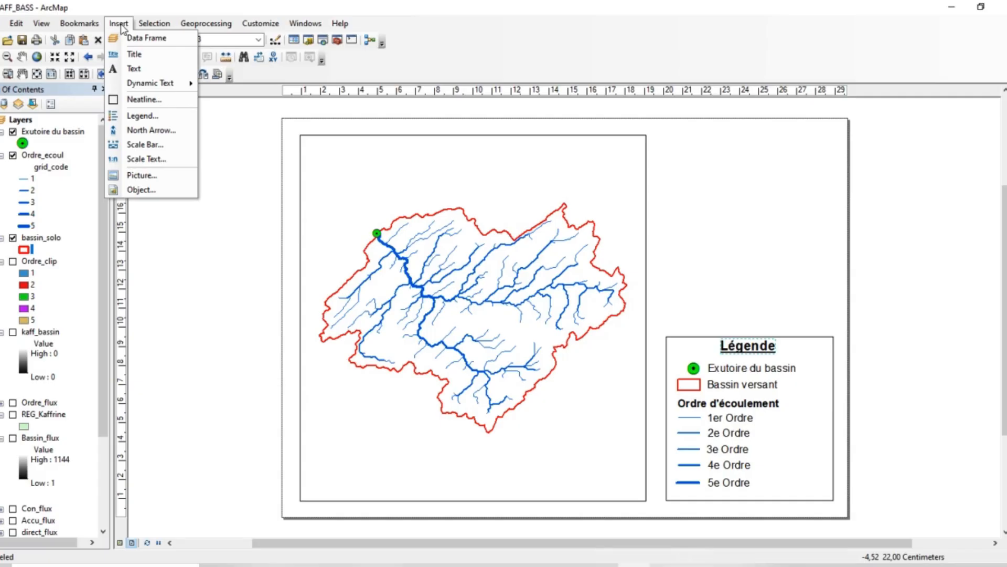
{"action": "left_click", "coordinate": [151, 131]}
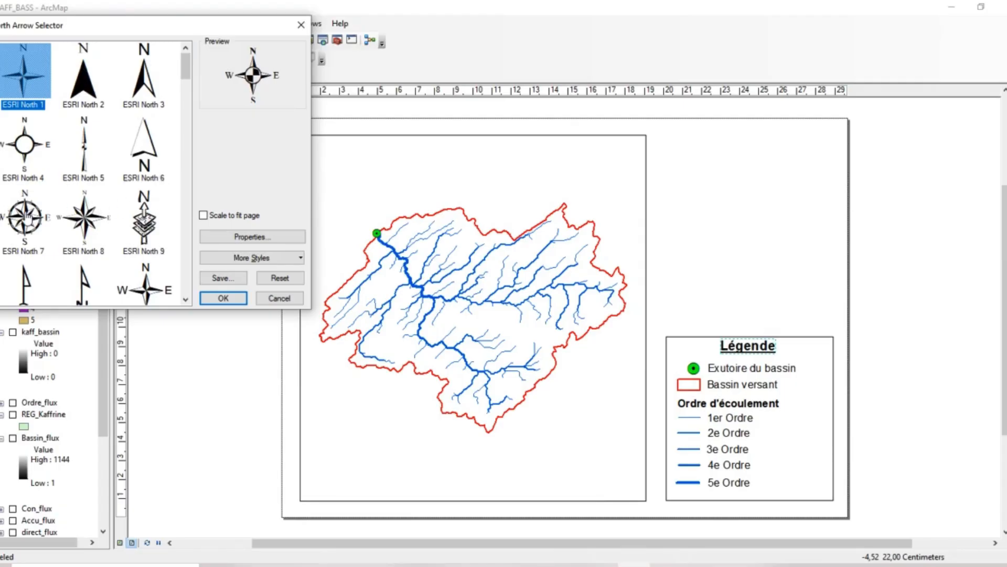
{"action": "left_click", "coordinate": [27, 216]}
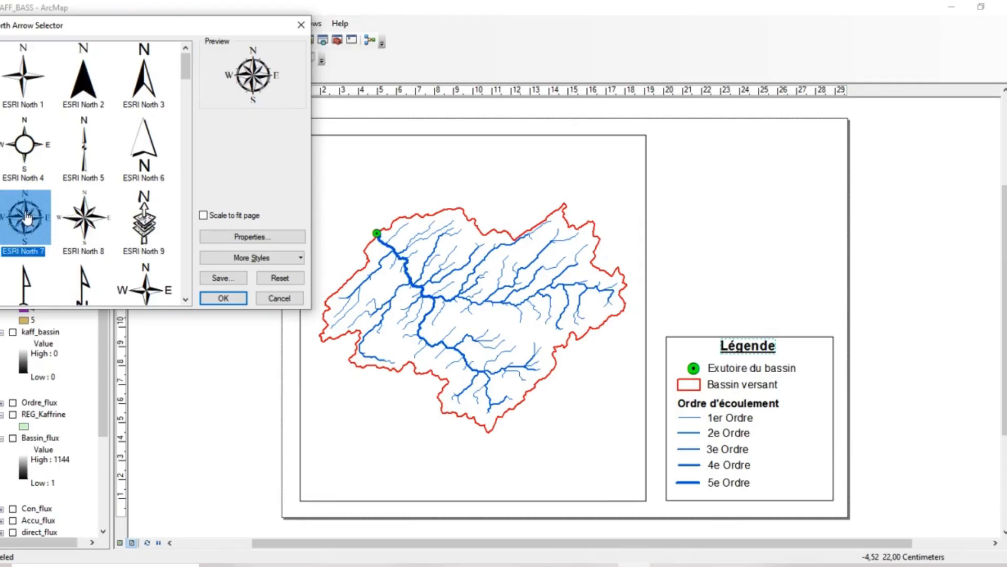
{"action": "left_click", "coordinate": [227, 299]}
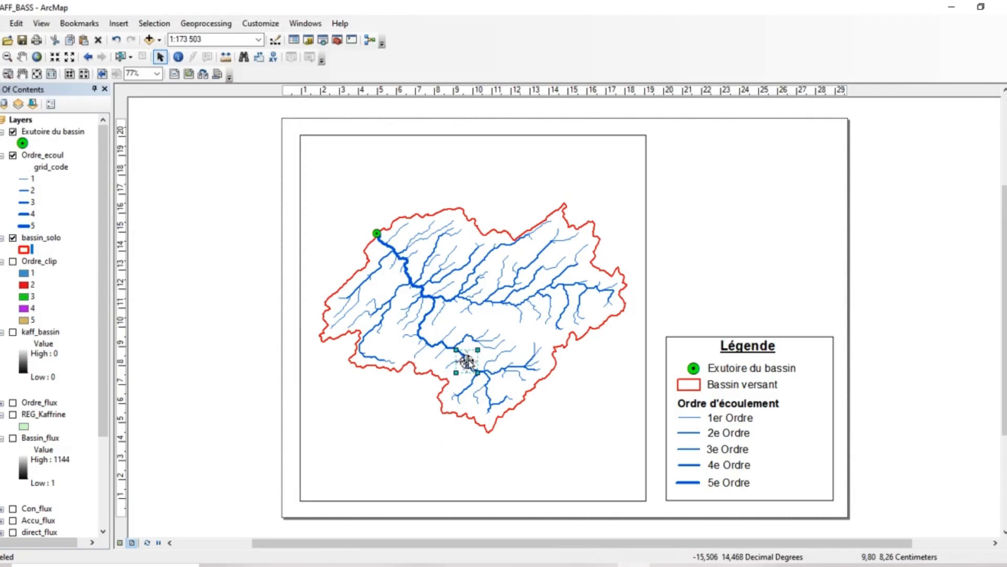
- Enlarge the north arrow to about 2.5 cm and place it in the map frame's upper right corner, above the basin
{"action": "left_click_drag", "start_coordinate": [467, 362], "coordinate": [335, 189]}
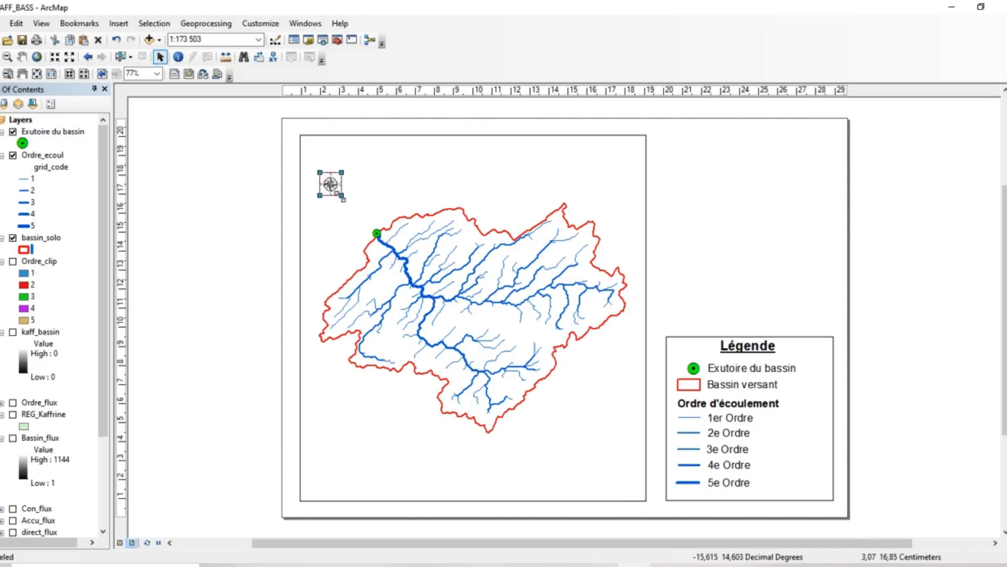
{"action": "left_click_drag", "start_coordinate": [341, 196], "coordinate": [370, 220]}
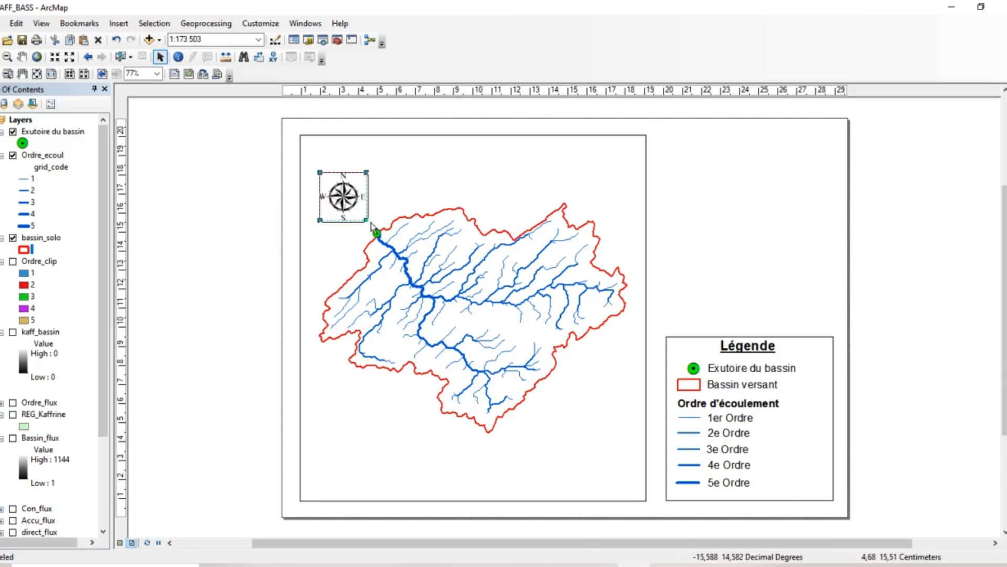
{"action": "left_click_drag", "start_coordinate": [344, 199], "coordinate": [607, 188]}
{"action": "left_click", "coordinate": [697, 248]}
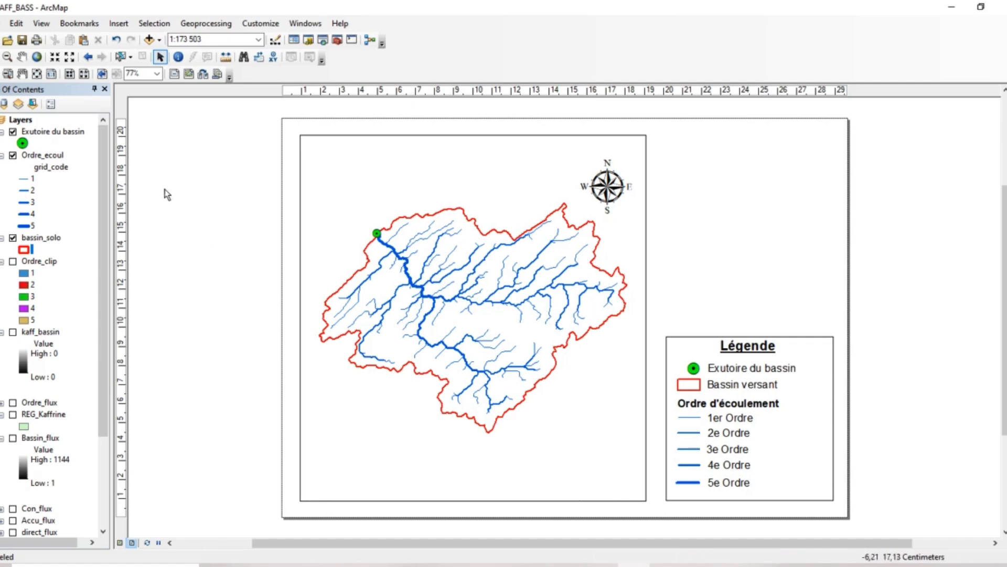
- Start inserting a scale bar with the Double Alternating Scale Bar 1 style
{"action": "left_click", "coordinate": [118, 24]}
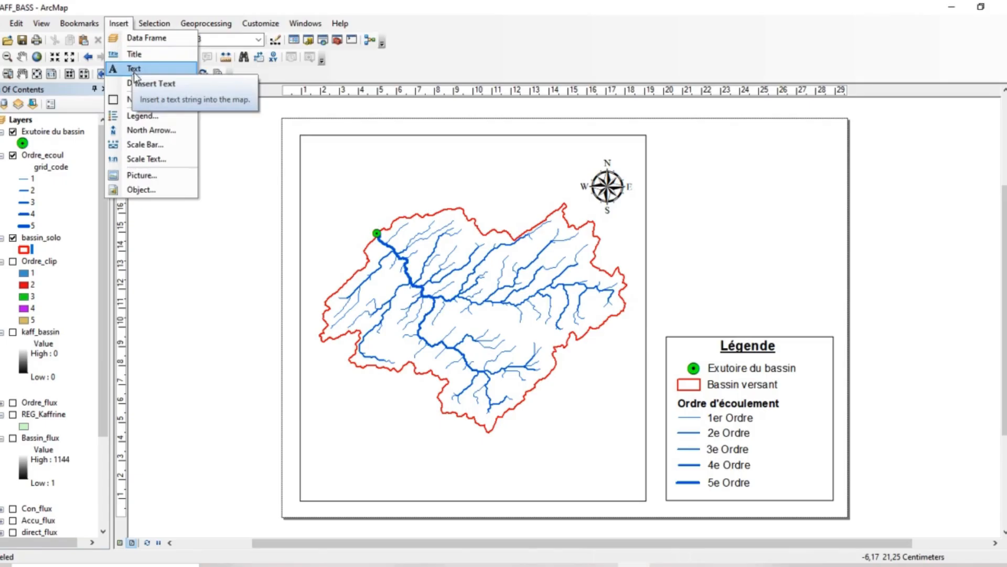
{"action": "left_click", "coordinate": [138, 145]}
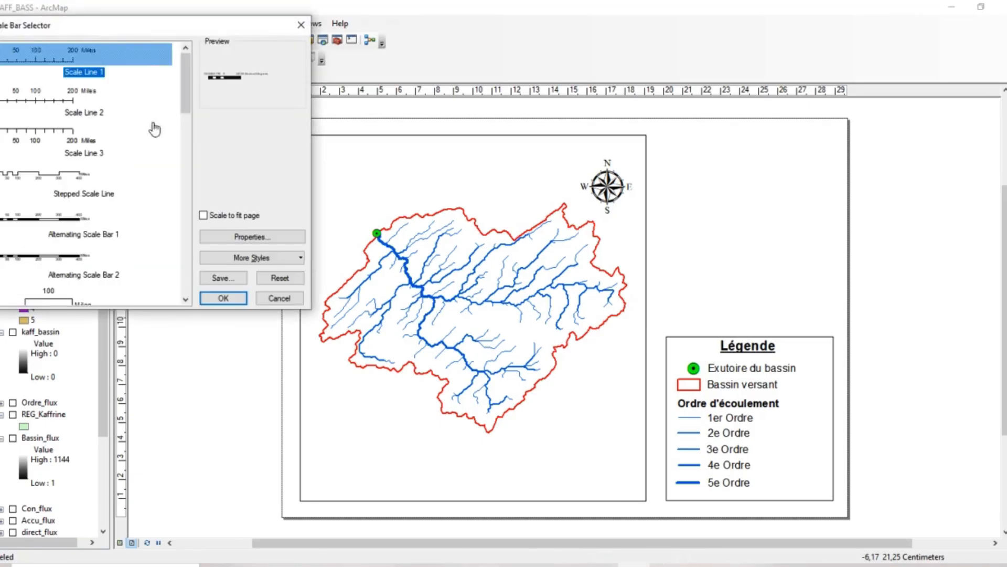
{"action": "left_click_drag", "start_coordinate": [184, 77], "coordinate": [191, 138]}
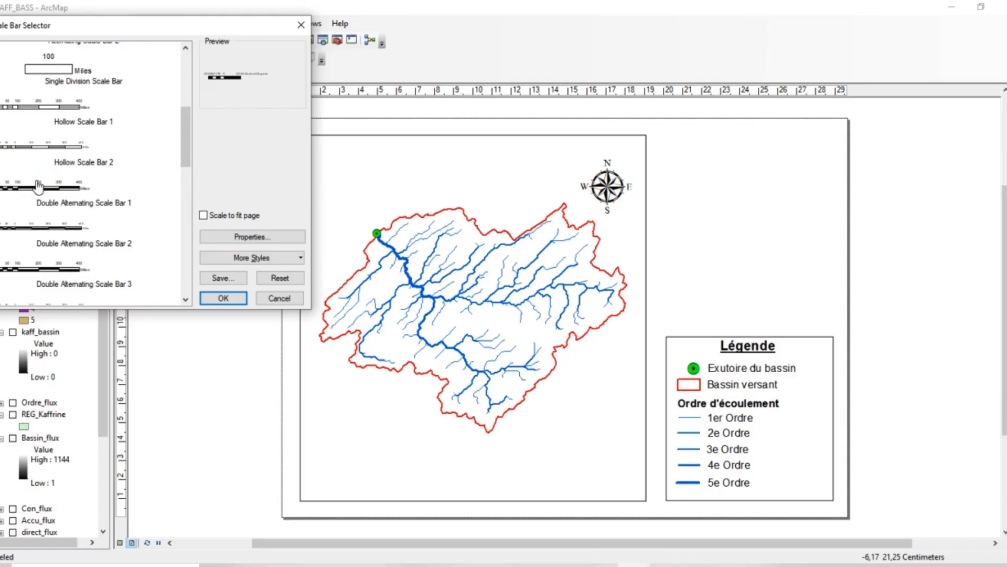
{"action": "left_click", "coordinate": [40, 187]}
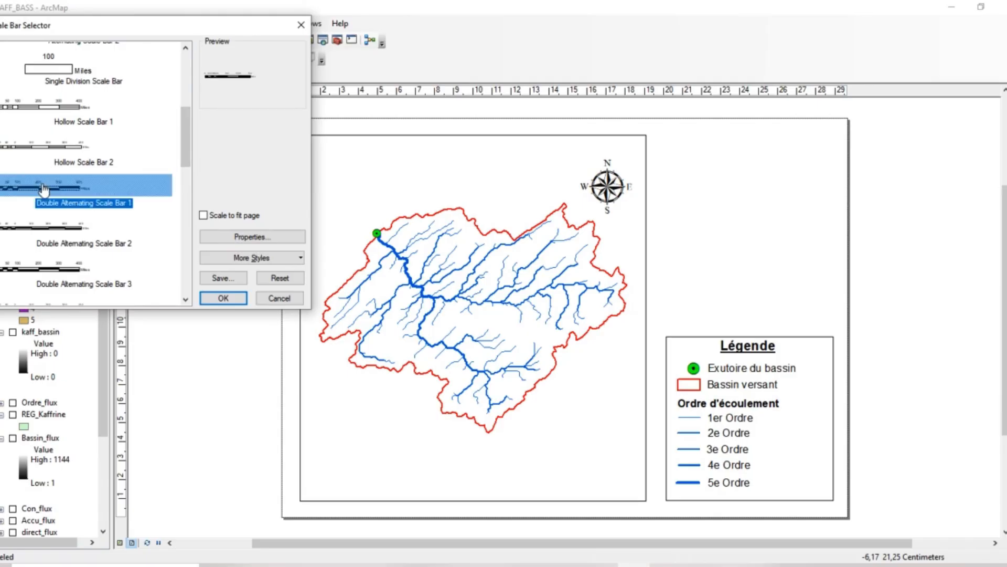
- Set the scale bar's number of subdivisions to 1 and its division units to Kilometers
{"action": "left_click", "coordinate": [225, 237]}
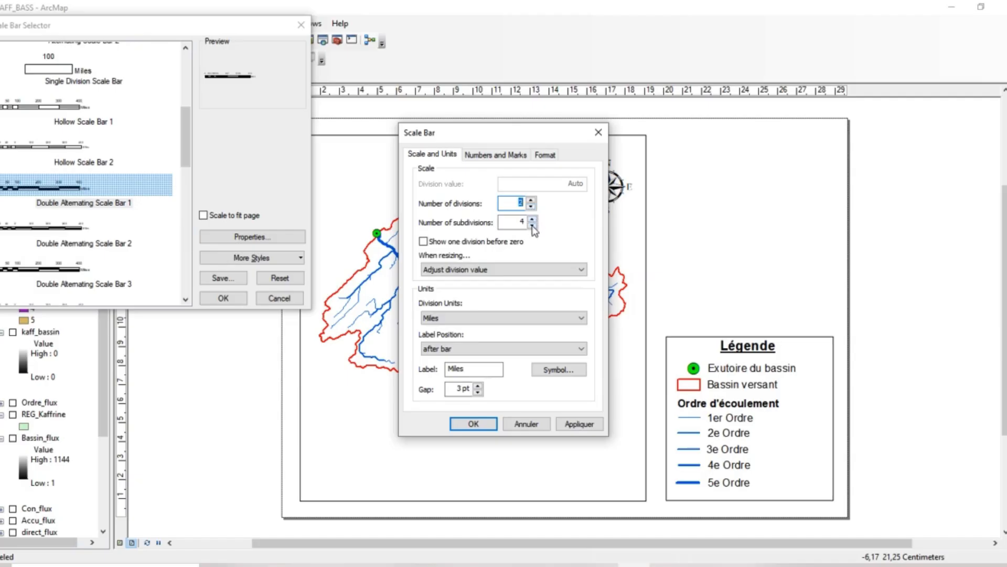
{"action": "left_click", "coordinate": [532, 225]}
{"action": "left_click", "coordinate": [533, 225]}
{"action": "left_click", "coordinate": [580, 318]}
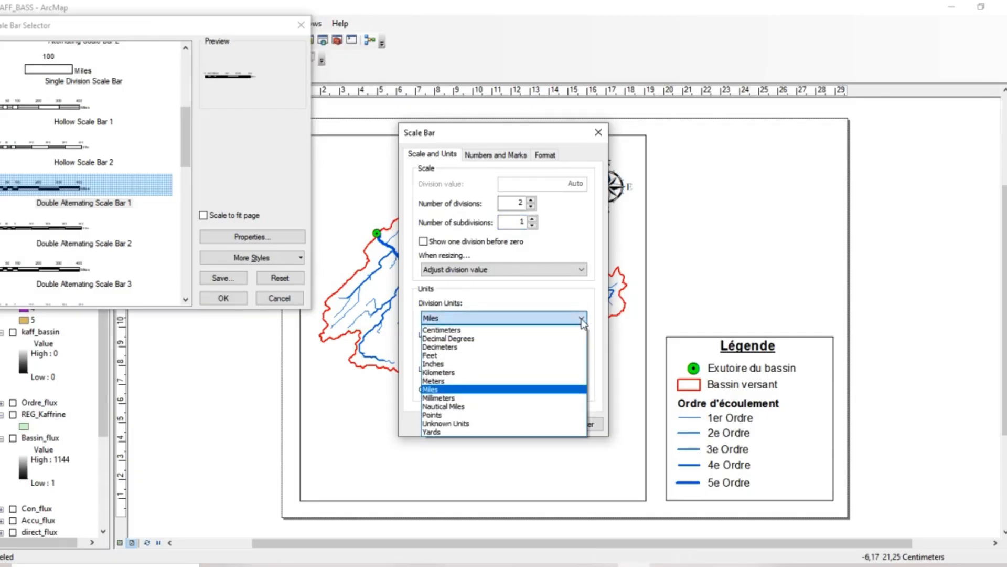
{"action": "left_click", "coordinate": [438, 372]}
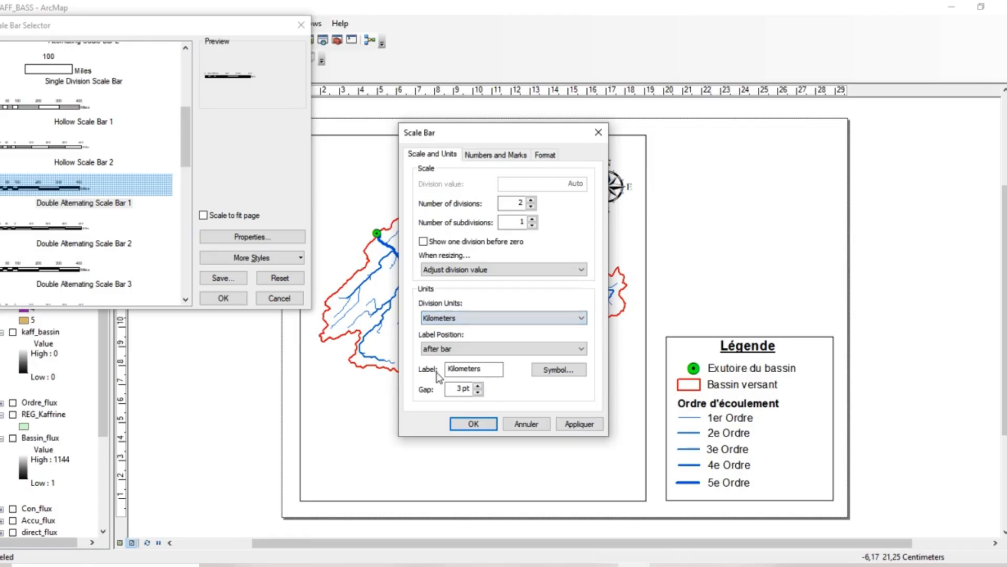
- Insert the configured kilometre scale bar and place it in the map frame's lower left corner, below the basin
{"action": "left_click", "coordinate": [466, 370]}
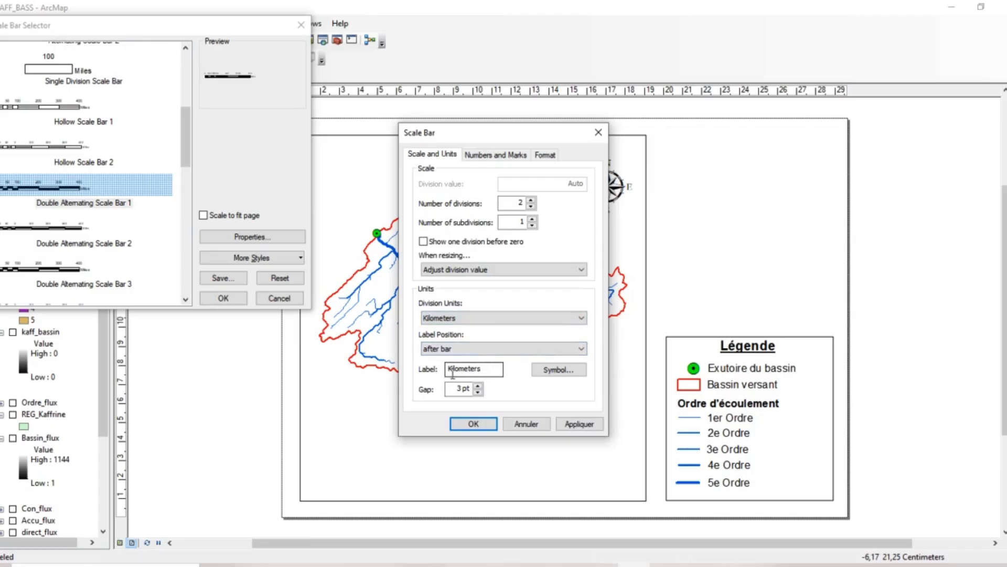
{"action": "left_click", "coordinate": [474, 424]}
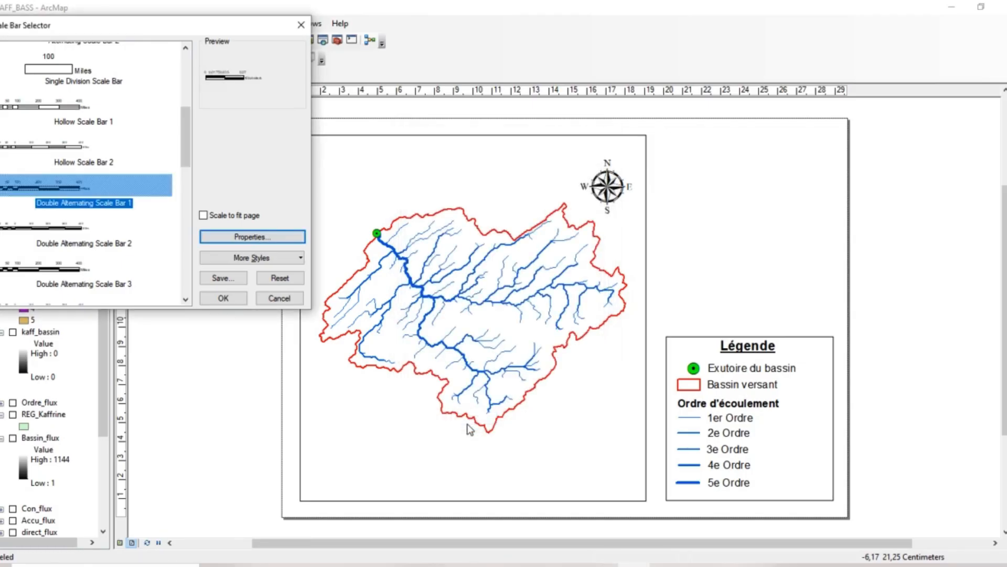
{"action": "left_click", "coordinate": [223, 298]}
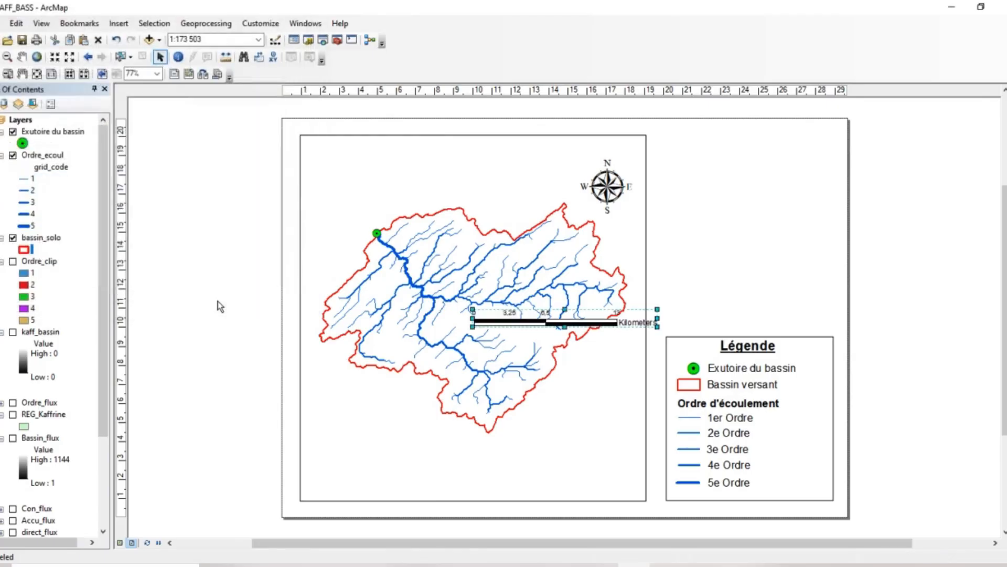
{"action": "left_click_drag", "start_coordinate": [521, 324], "coordinate": [352, 493]}
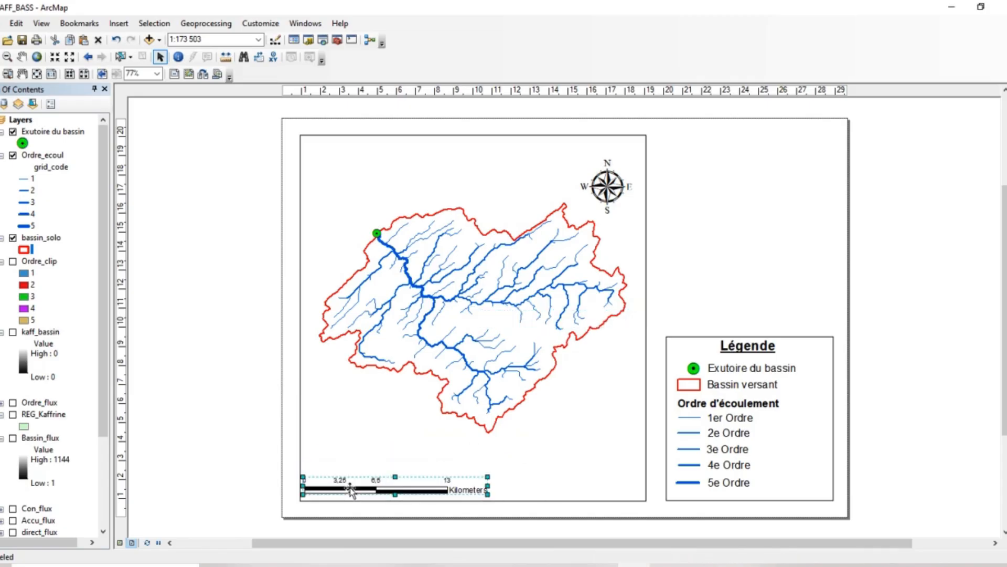
{"action": "left_click", "coordinate": [360, 442]}
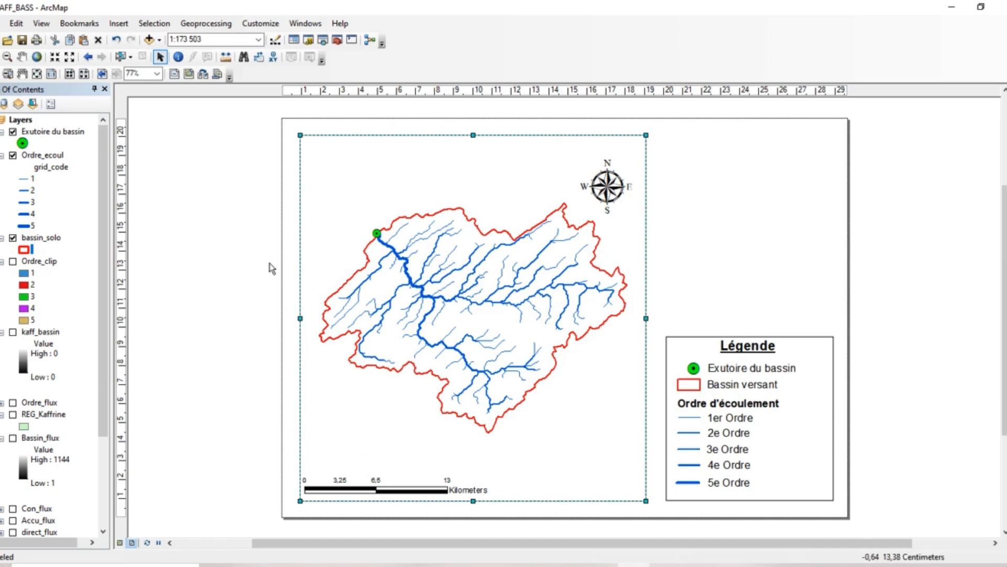
- Insert the map title "Bassin versant Kaffrine" into the layout
{"action": "left_click", "coordinate": [113, 25]}
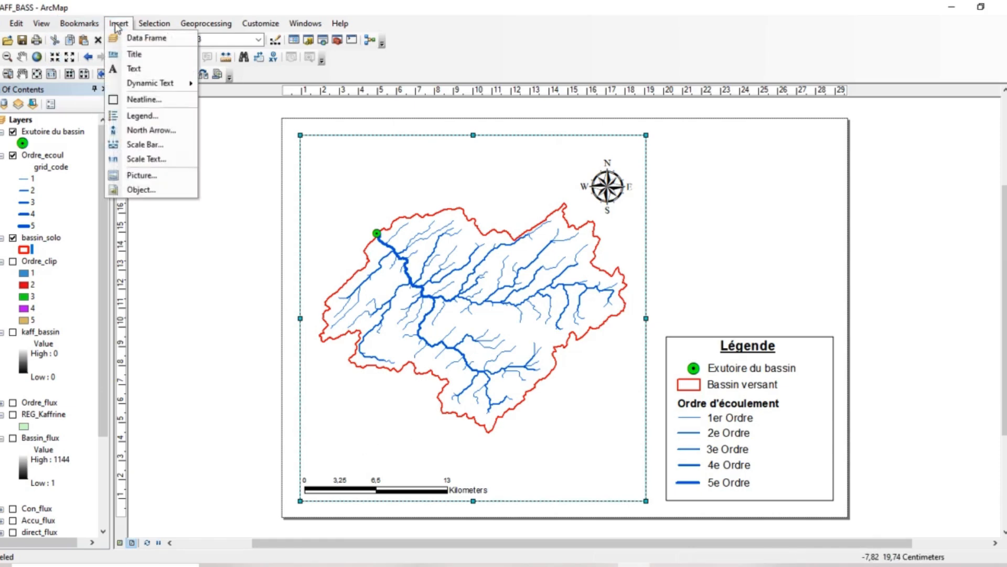
{"action": "left_click", "coordinate": [133, 56]}
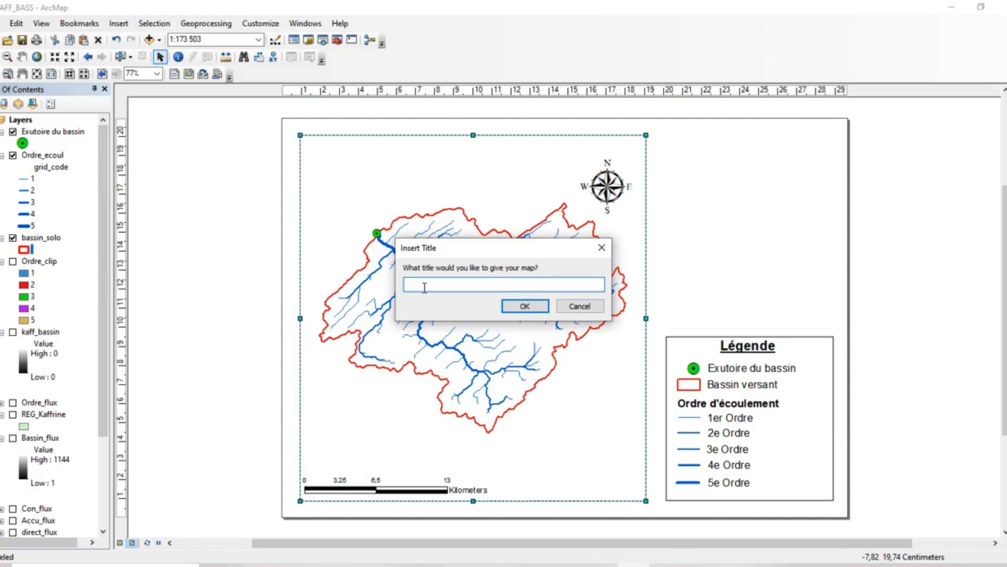
{"action": "type", "text": "Bassin versant Kaffrine"}
{"action": "left_click", "coordinate": [525, 308]}
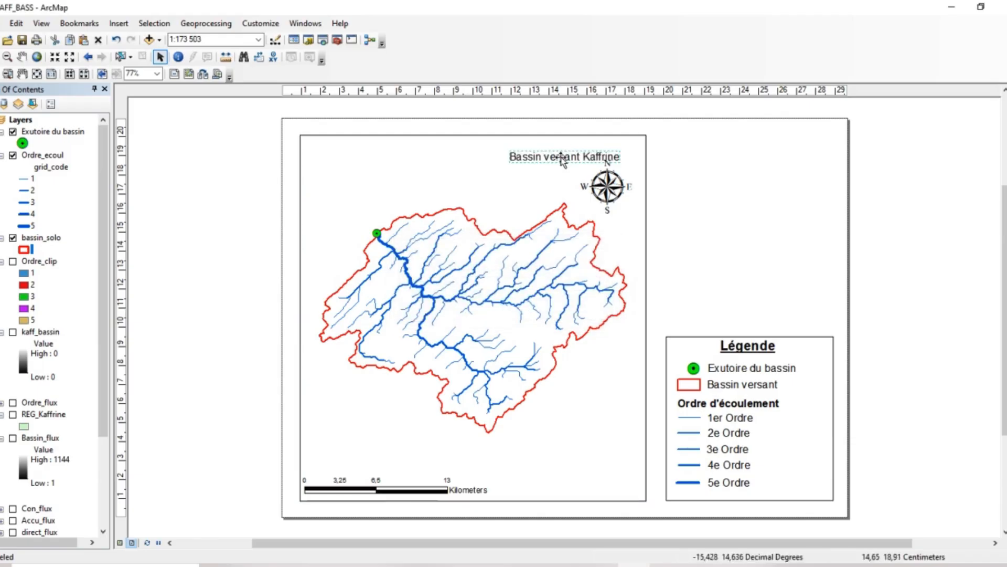
- Format the map title as size 20, bold and underlined, and centre it near the upper edge of the map frame
{"action": "double_click", "coordinate": [562, 159]}
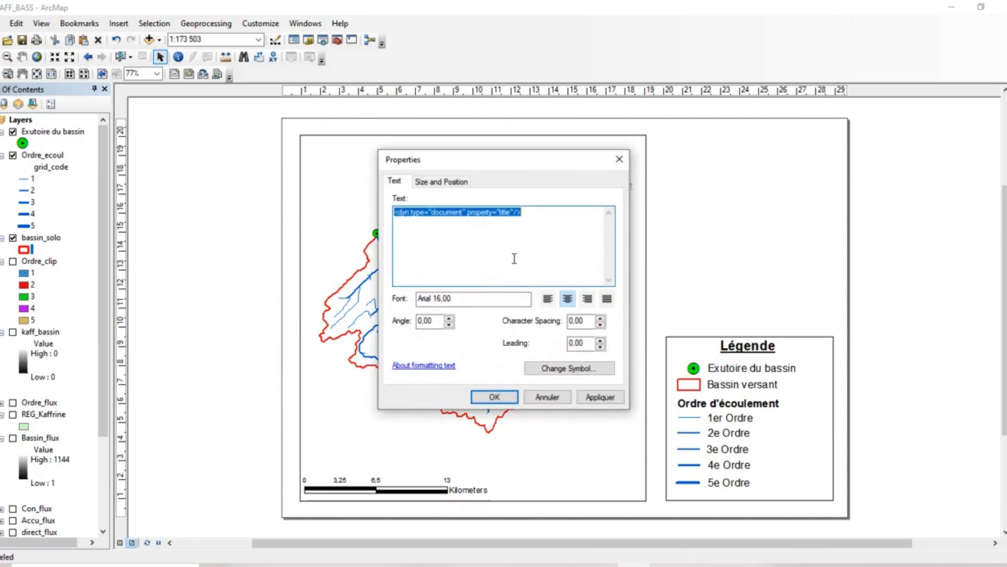
{"action": "left_click", "coordinate": [567, 368]}
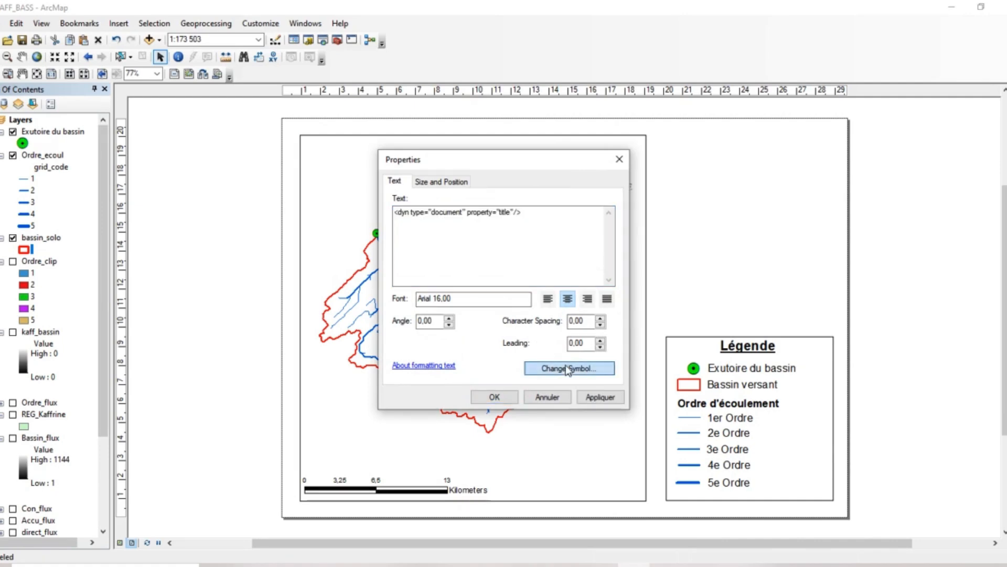
{"action": "left_click", "coordinate": [729, 278]}
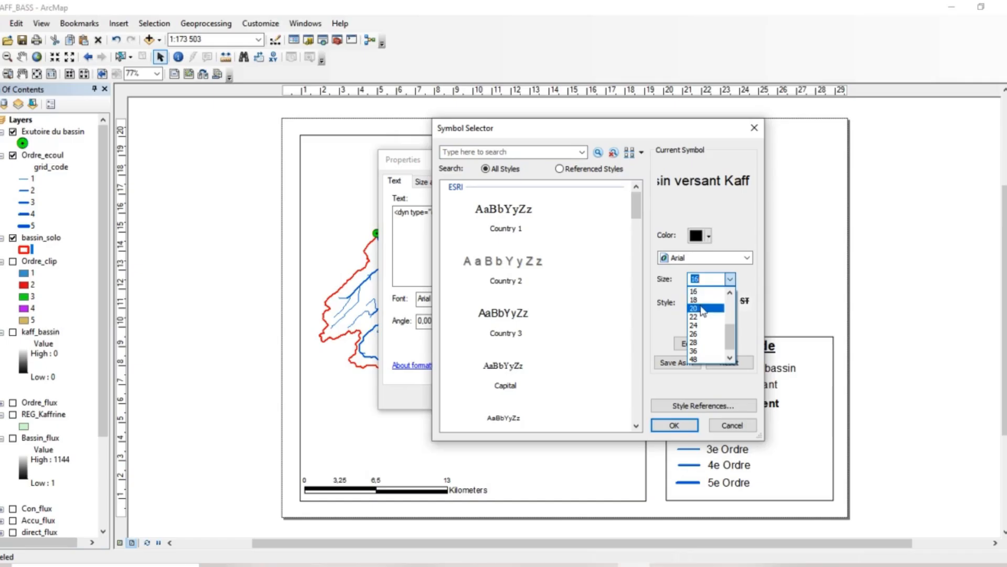
{"action": "left_click", "coordinate": [702, 309]}
{"action": "left_click", "coordinate": [693, 301]}
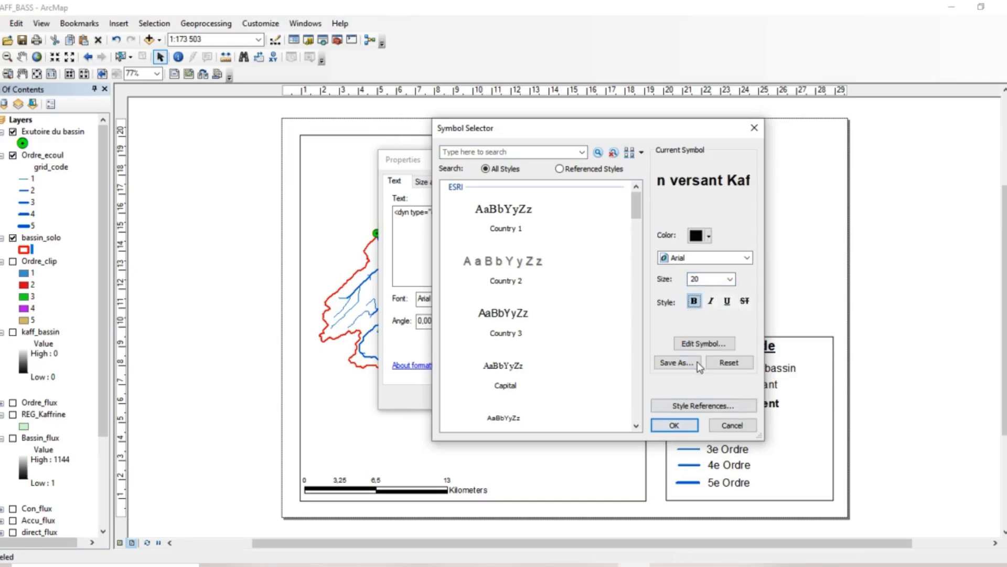
{"action": "left_click", "coordinate": [726, 302]}
{"action": "left_click", "coordinate": [674, 425]}
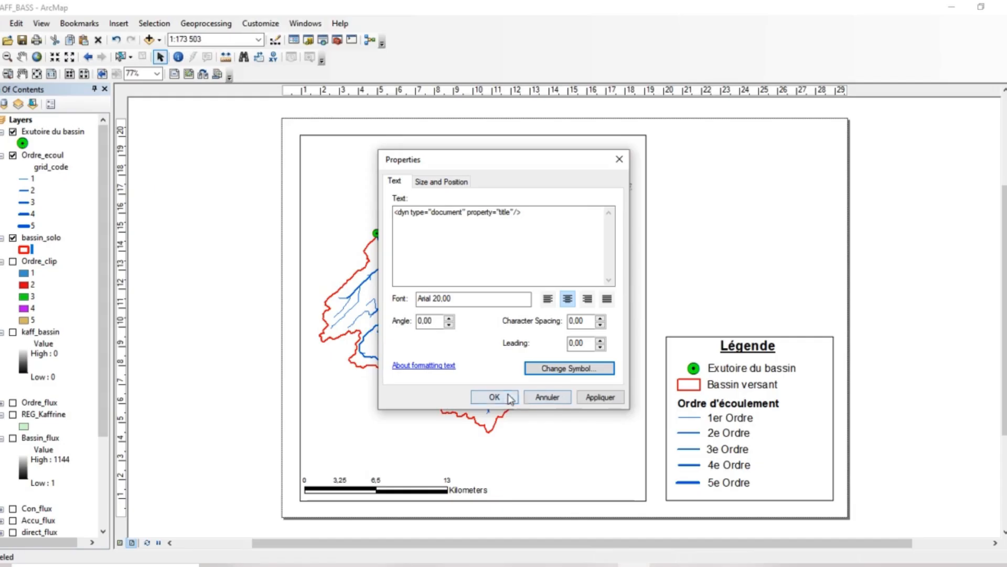
{"action": "left_click", "coordinate": [513, 397]}
{"action": "left_click_drag", "start_coordinate": [545, 157], "coordinate": [452, 149]}
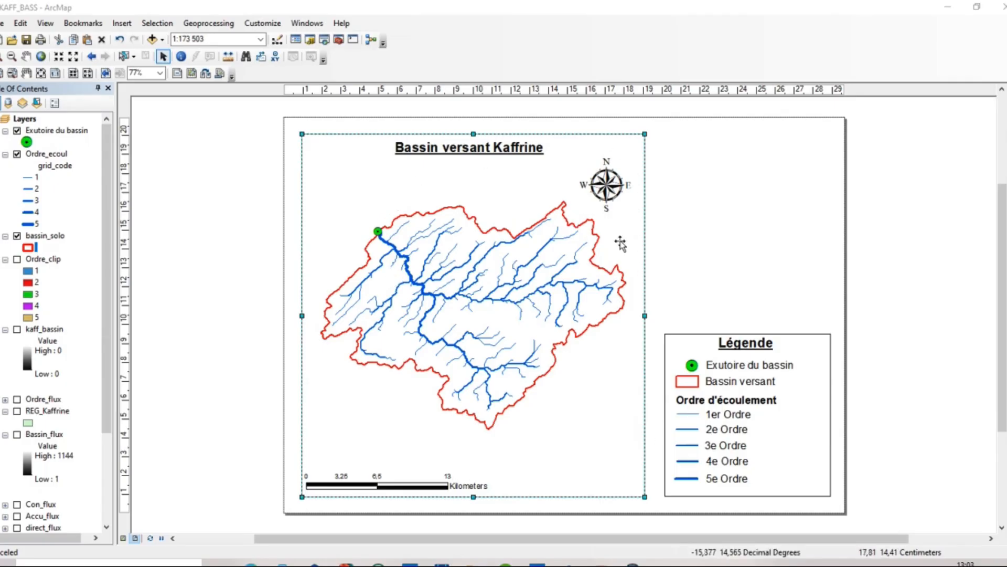
- Add a graticule of meridians and parallels to the data frame with the Labels only appearance, and apply it
{"action": "right_click", "coordinate": [643, 194]}
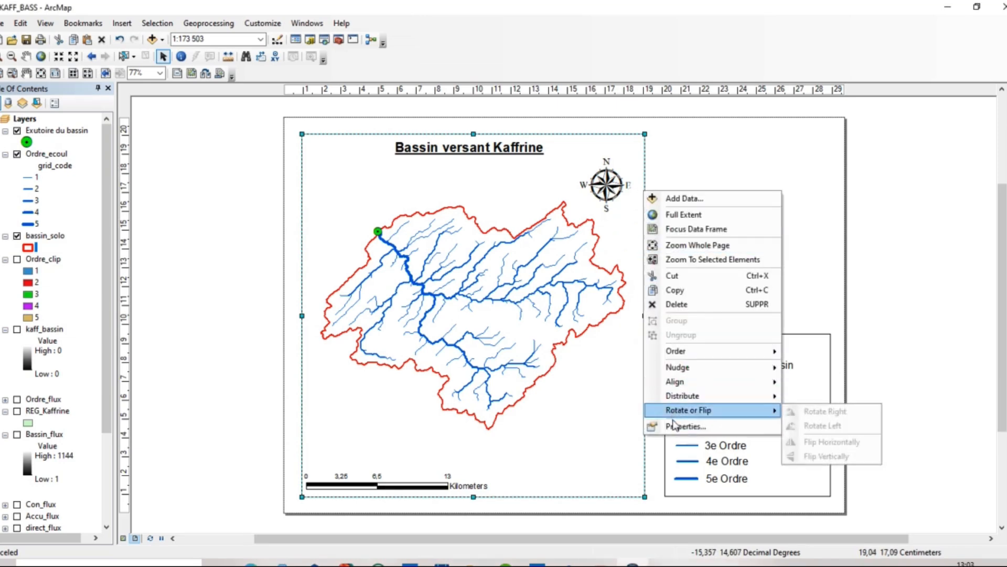
{"action": "left_click", "coordinate": [672, 423]}
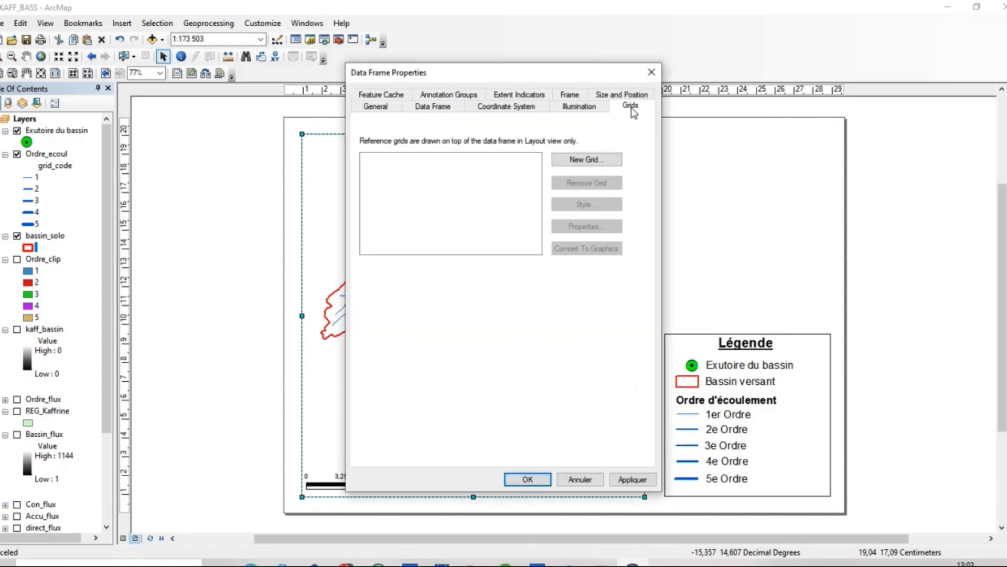
{"action": "left_click", "coordinate": [580, 159]}
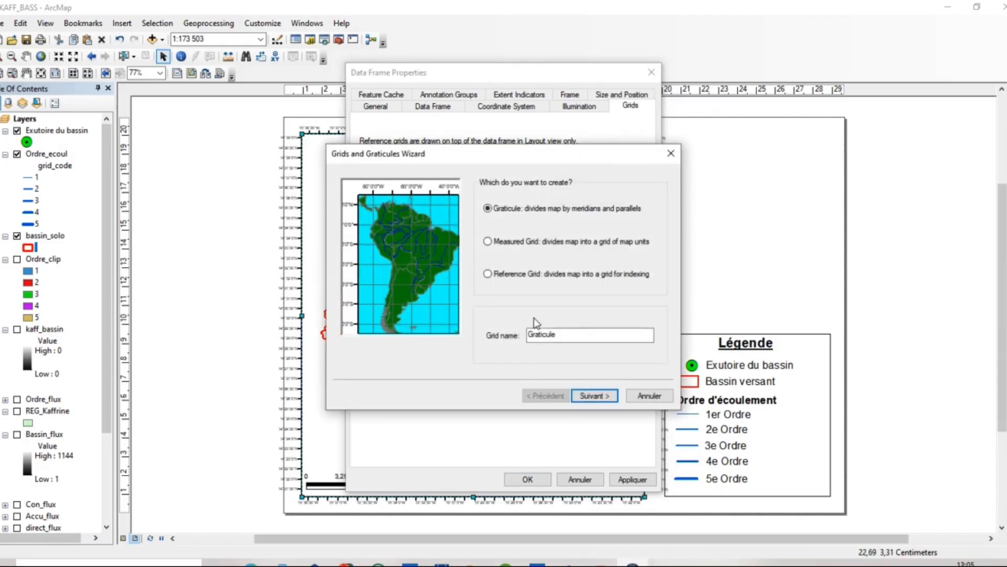
{"action": "left_click", "coordinate": [585, 396]}
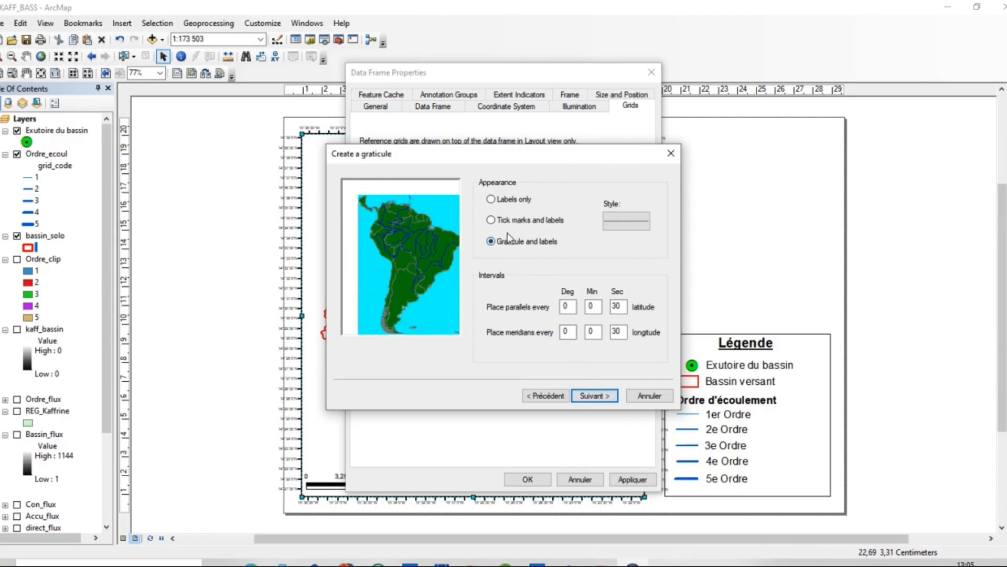
{"action": "left_click", "coordinate": [491, 200]}
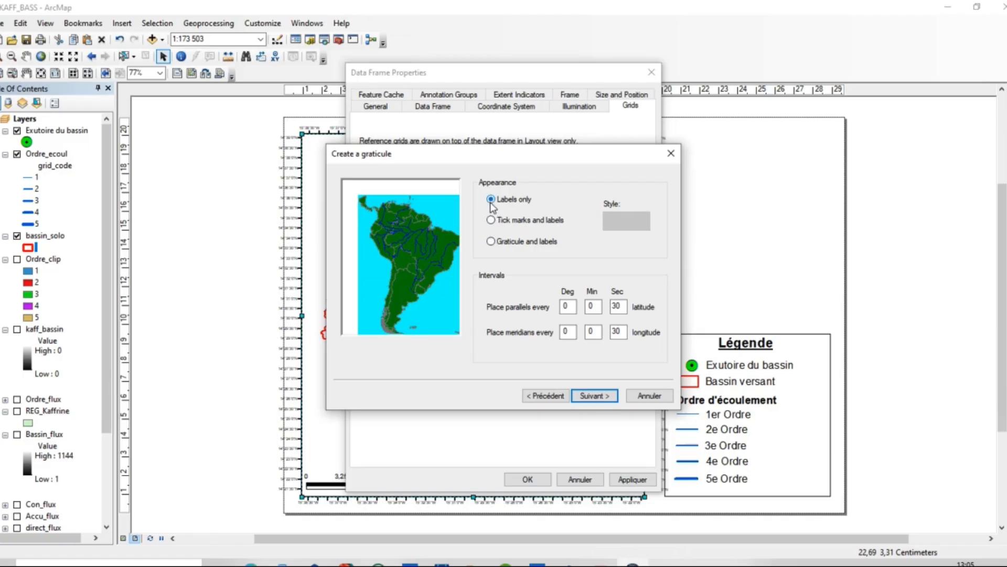
{"action": "left_click", "coordinate": [593, 396]}
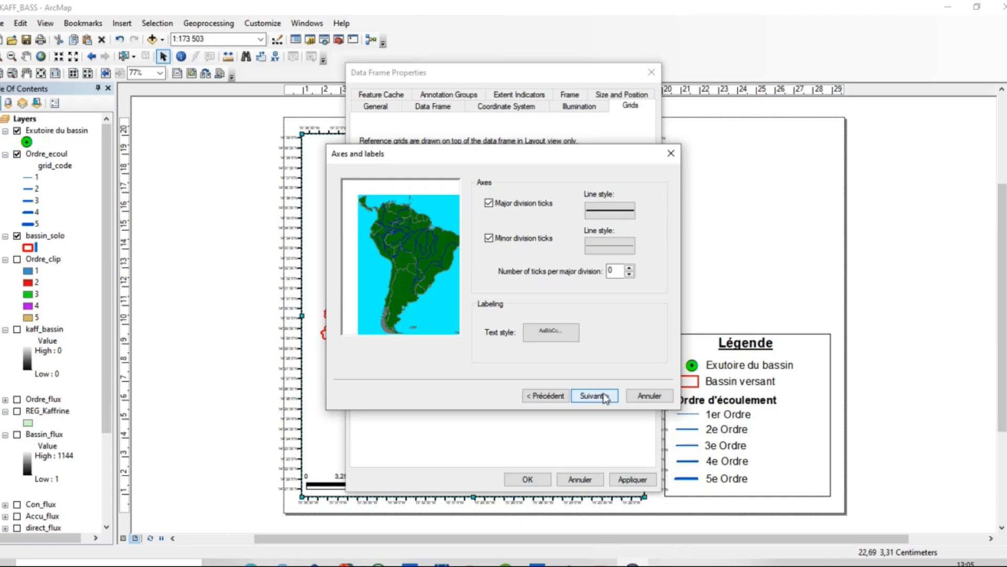
{"action": "left_click", "coordinate": [603, 396]}
{"action": "left_click", "coordinate": [603, 397]}
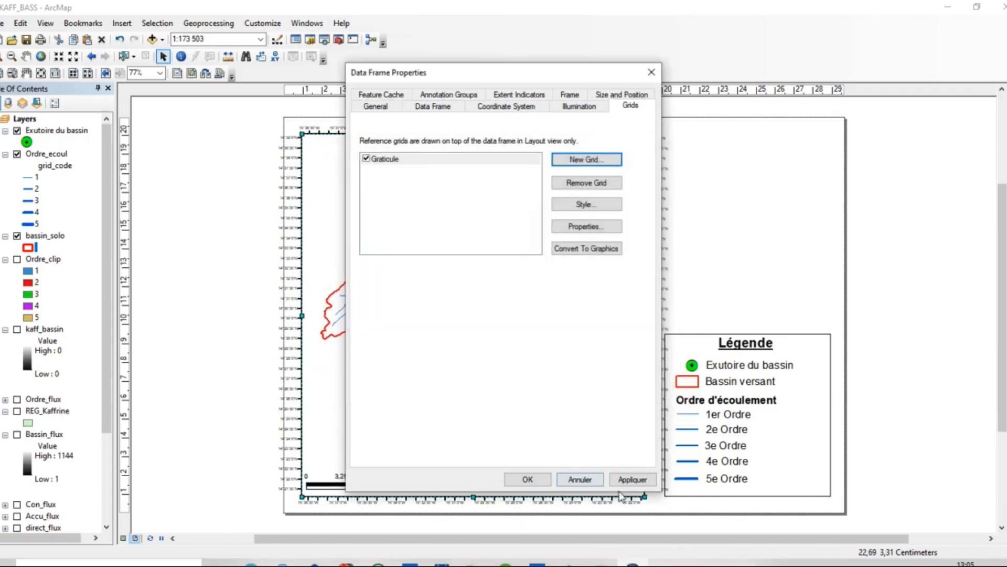
{"action": "left_click", "coordinate": [623, 482]}
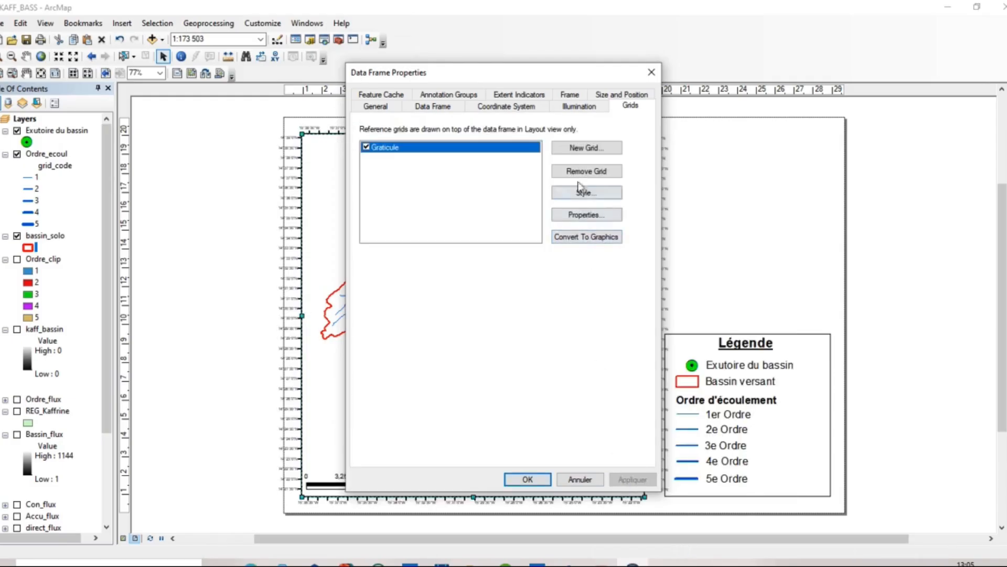
- Set the graticule labels to Arial 14 bold, with vertical labels on the left and right axes only
{"action": "left_click", "coordinate": [588, 214]}
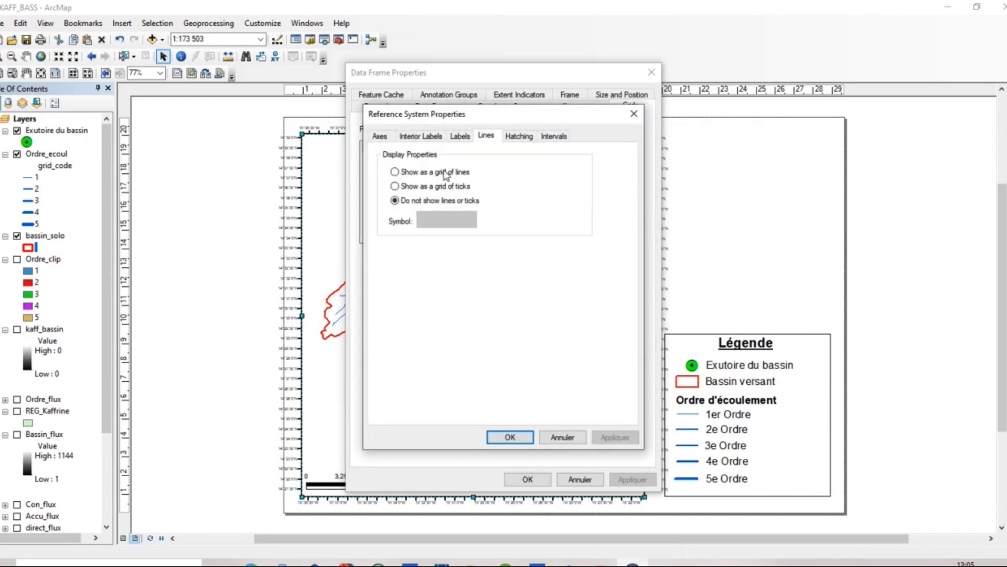
{"action": "left_click", "coordinate": [455, 138]}
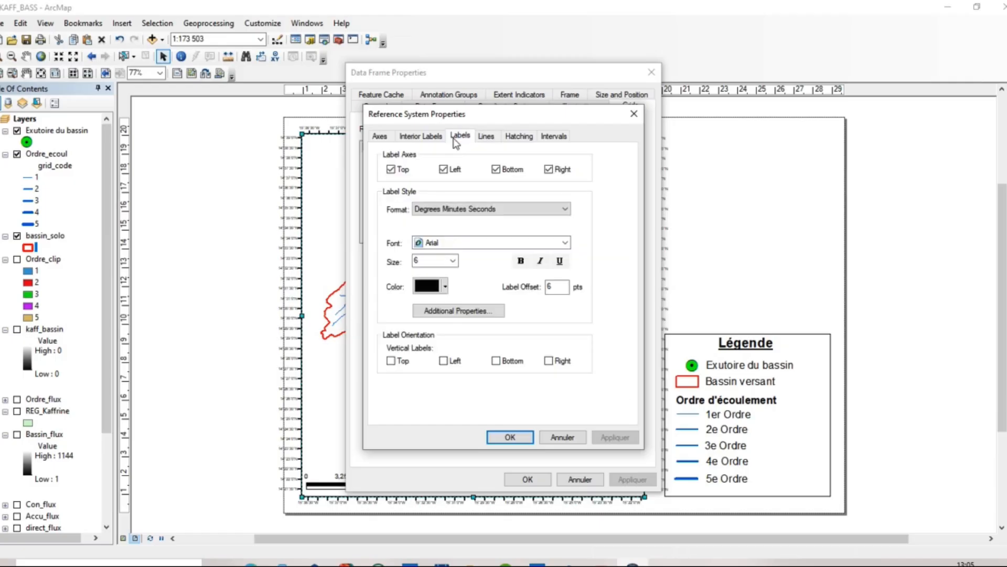
{"action": "left_click", "coordinate": [454, 261]}
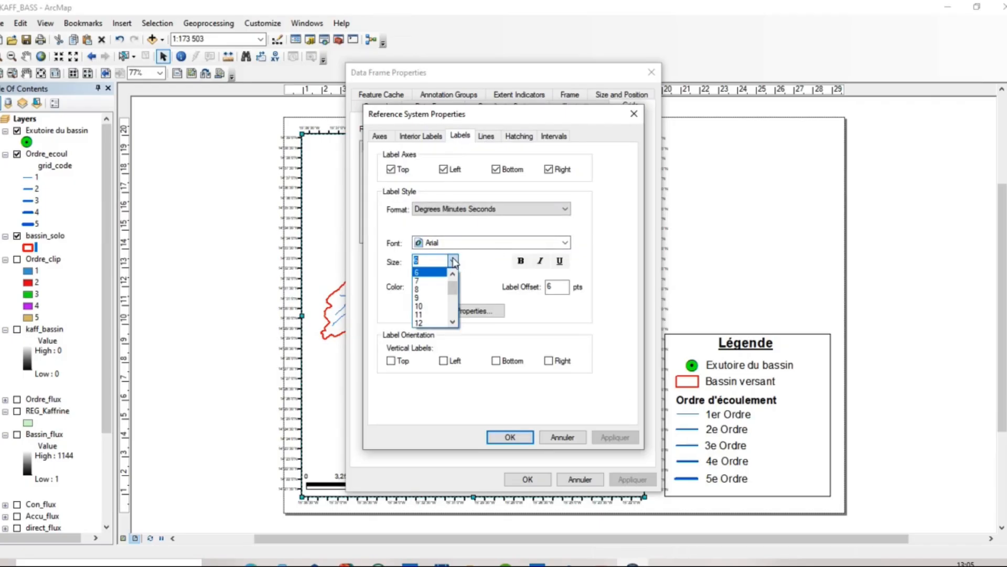
{"action": "left_click", "coordinate": [422, 306]}
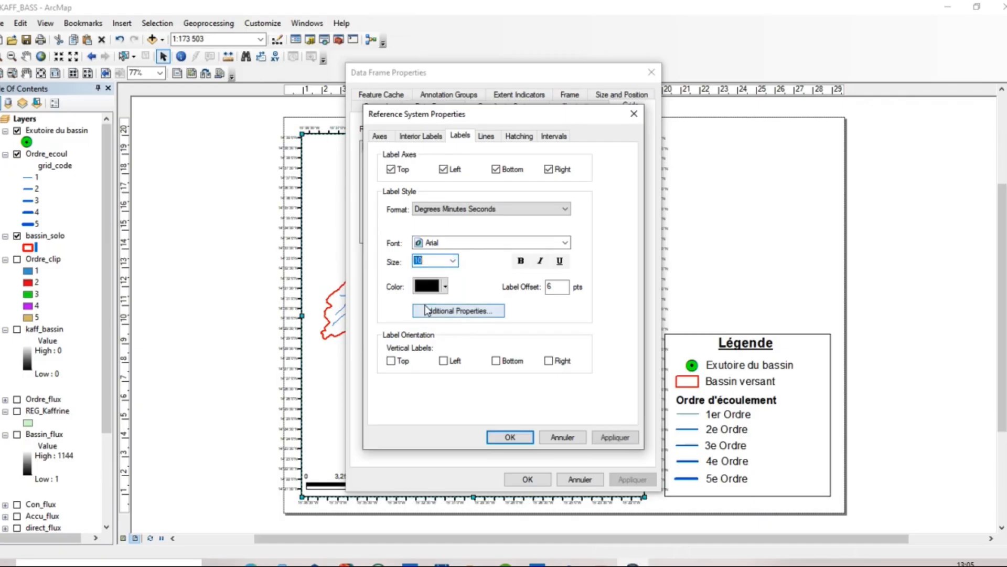
{"action": "left_click", "coordinate": [453, 261]}
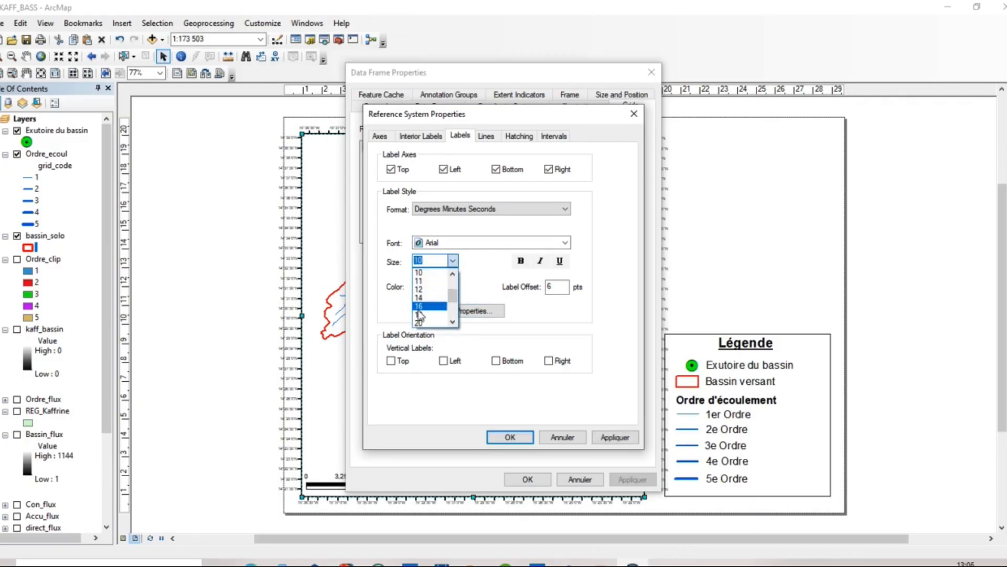
{"action": "left_click", "coordinate": [418, 307]}
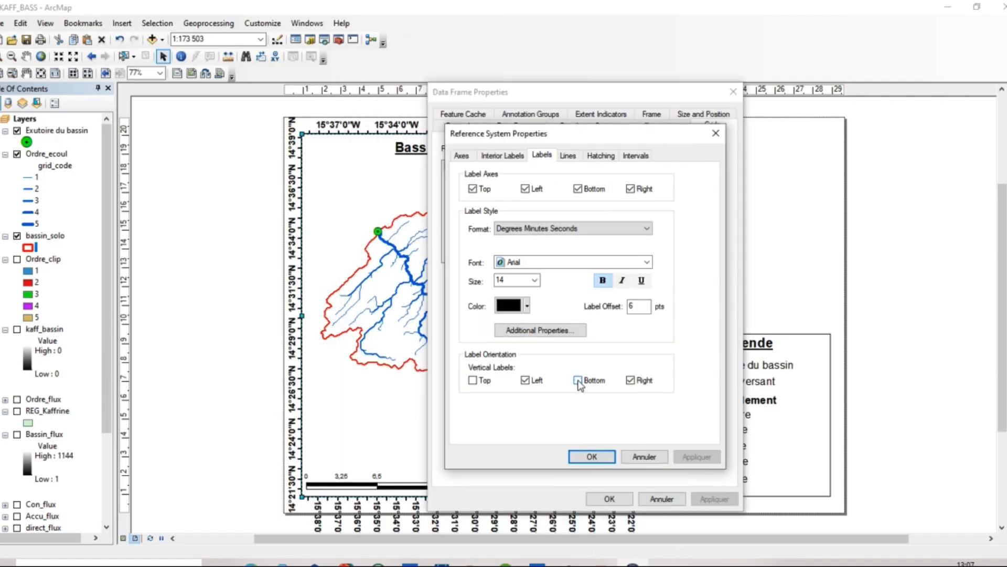
{"action": "left_click", "coordinate": [601, 457]}
{"action": "left_click", "coordinate": [713, 500]}
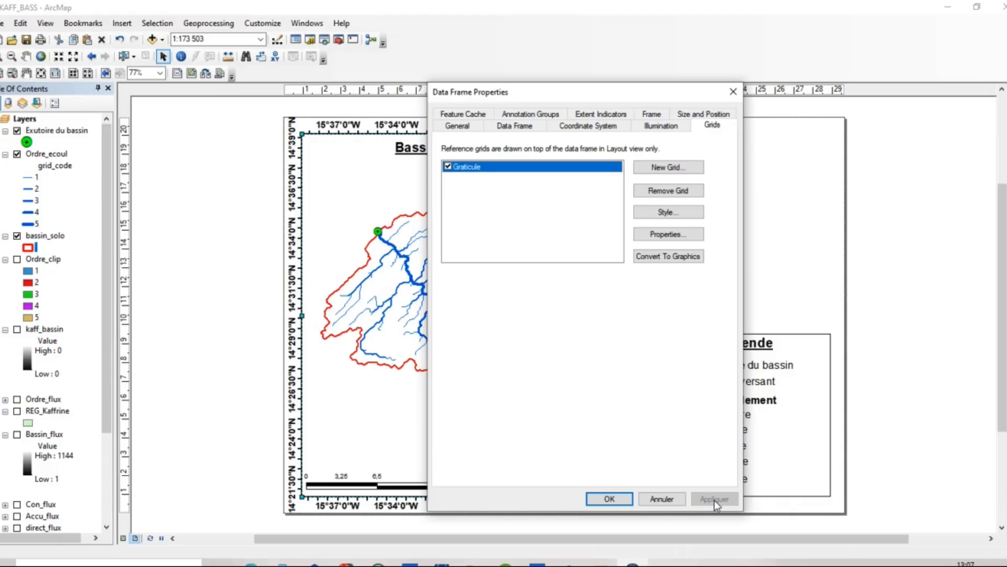
- Reduce the graticule label size to 12 and apply the data frame's grid settings
{"action": "left_click_drag", "start_coordinate": [648, 92], "coordinate": [722, 112]}
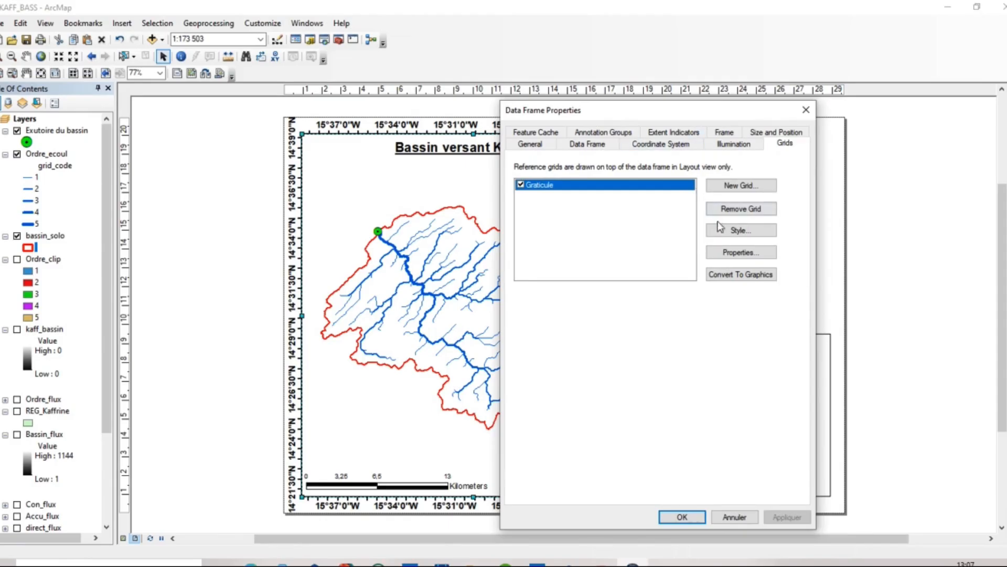
{"action": "left_click", "coordinate": [737, 253]}
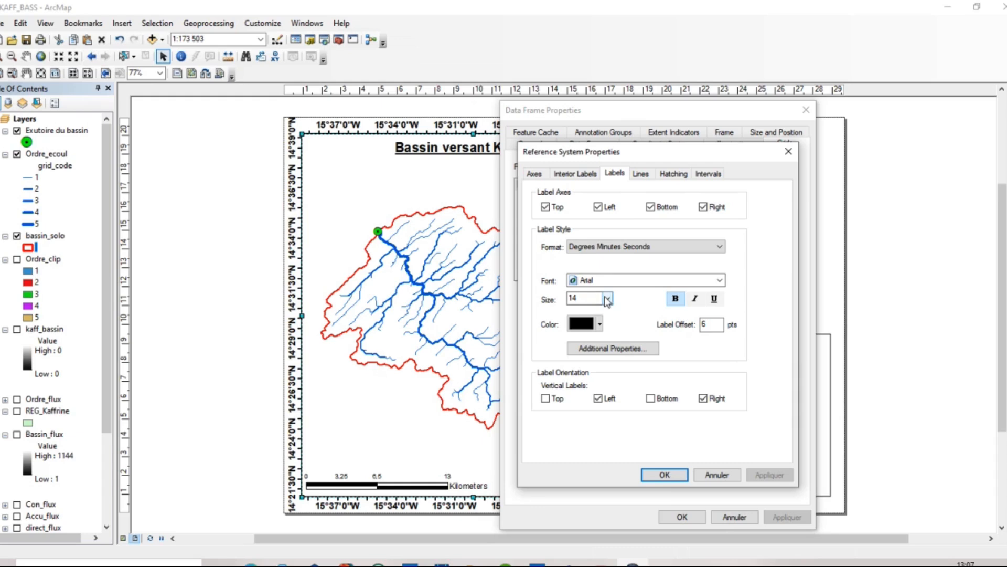
{"action": "left_click", "coordinate": [607, 299]}
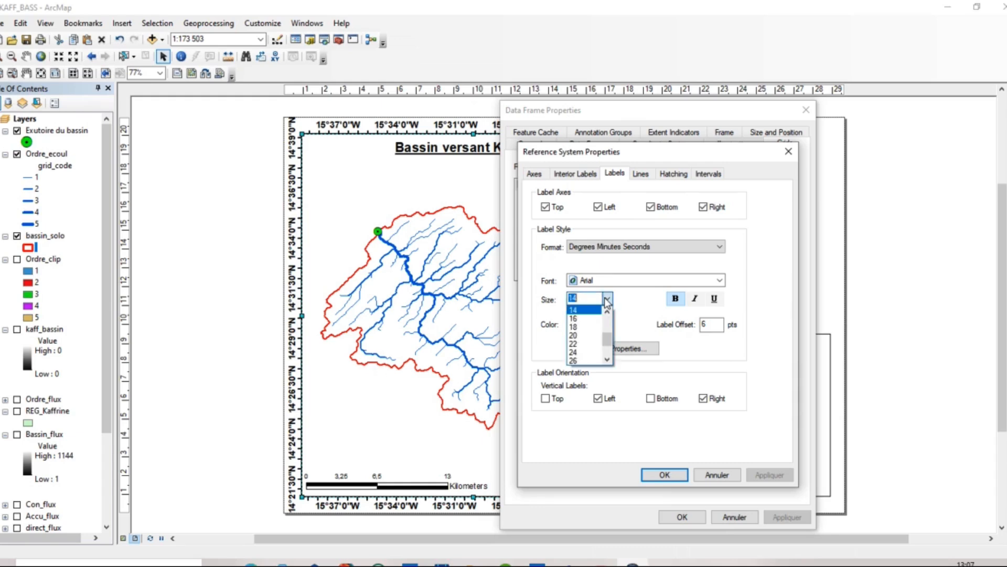
{"action": "scroll", "coordinate": [607, 310], "scroll_direction": "up", "scroll_amount": 1}
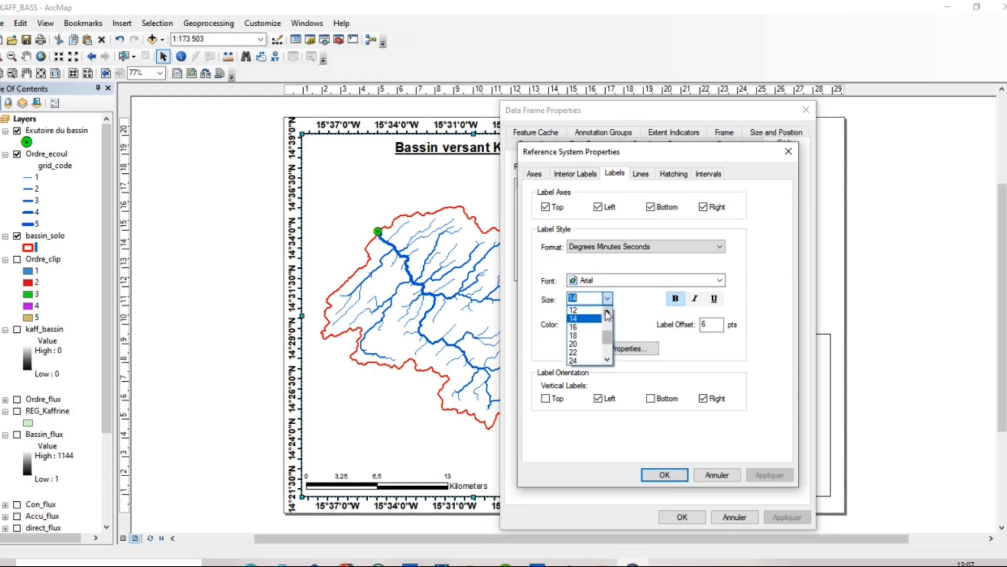
{"action": "left_click", "coordinate": [593, 315]}
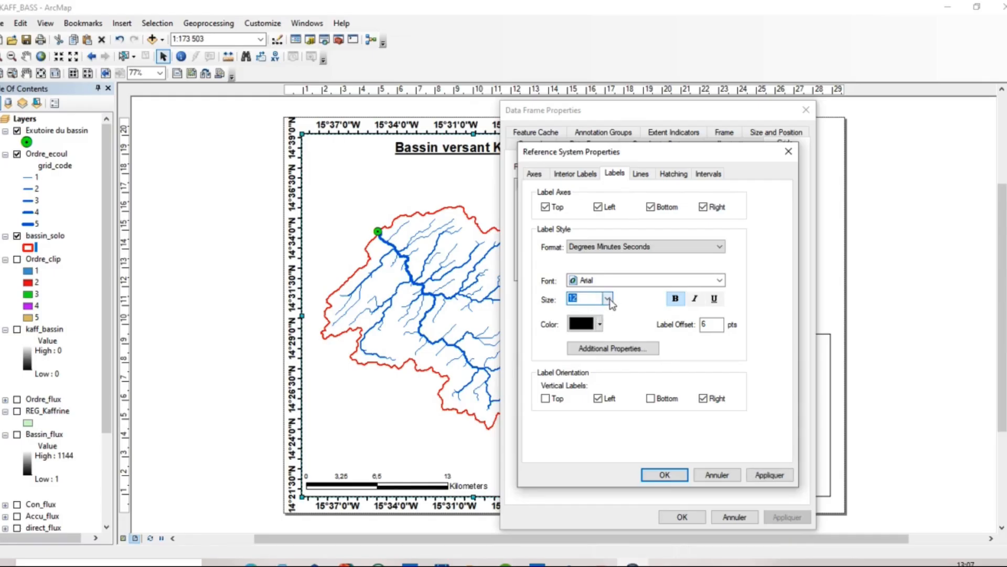
{"action": "left_click", "coordinate": [769, 475]}
{"action": "left_click", "coordinate": [664, 475]}
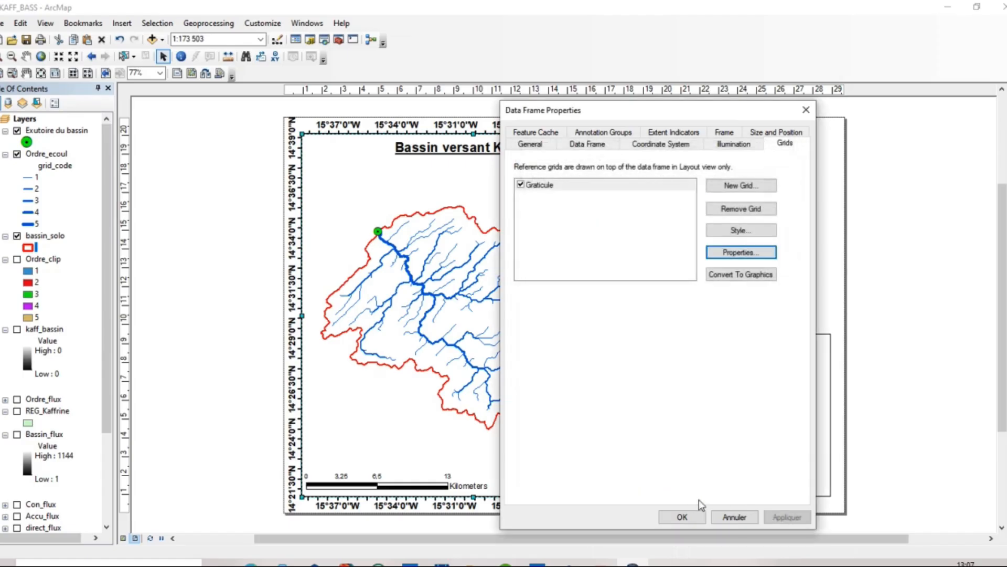
{"action": "left_click", "coordinate": [692, 515]}
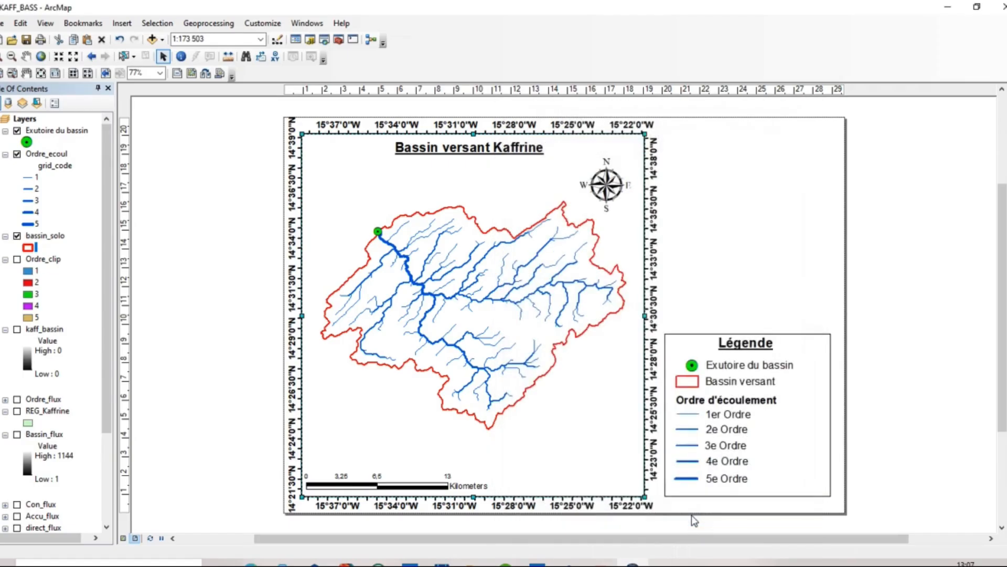